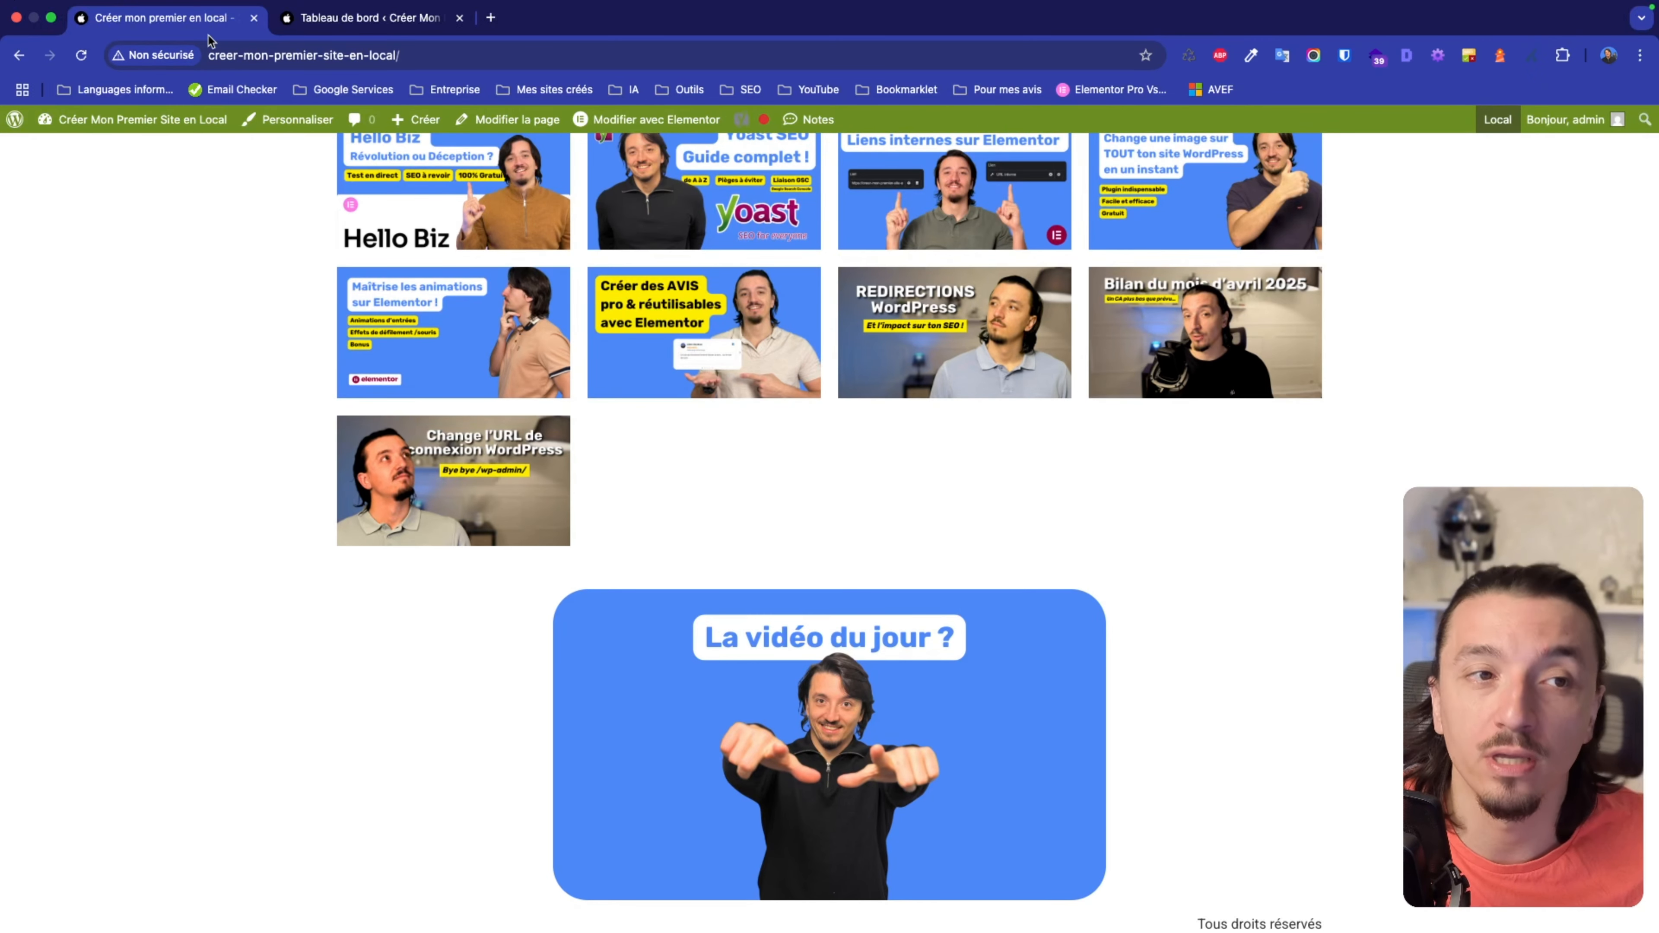
From the dashboard, go to Elementor's Outils page on the Mode maintenance tab.
{"action": "left_click", "coordinate": [366, 18]}
{"action": "mouse_move", "coordinate": [59, 383]}
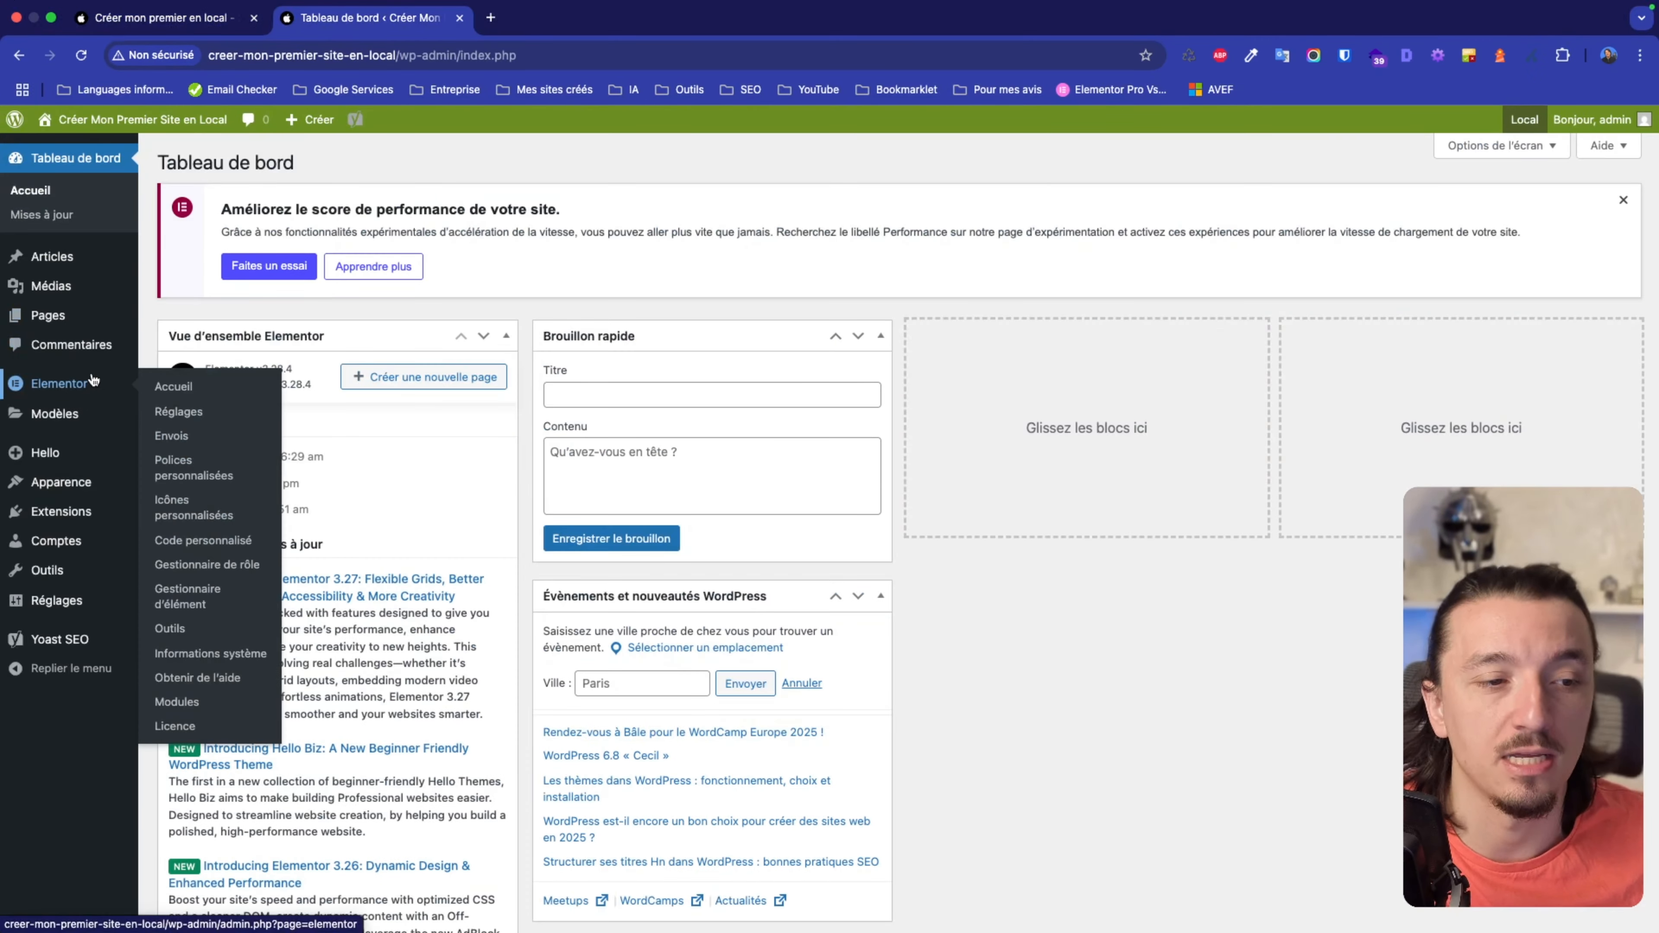
{"action": "left_click", "coordinate": [175, 628]}
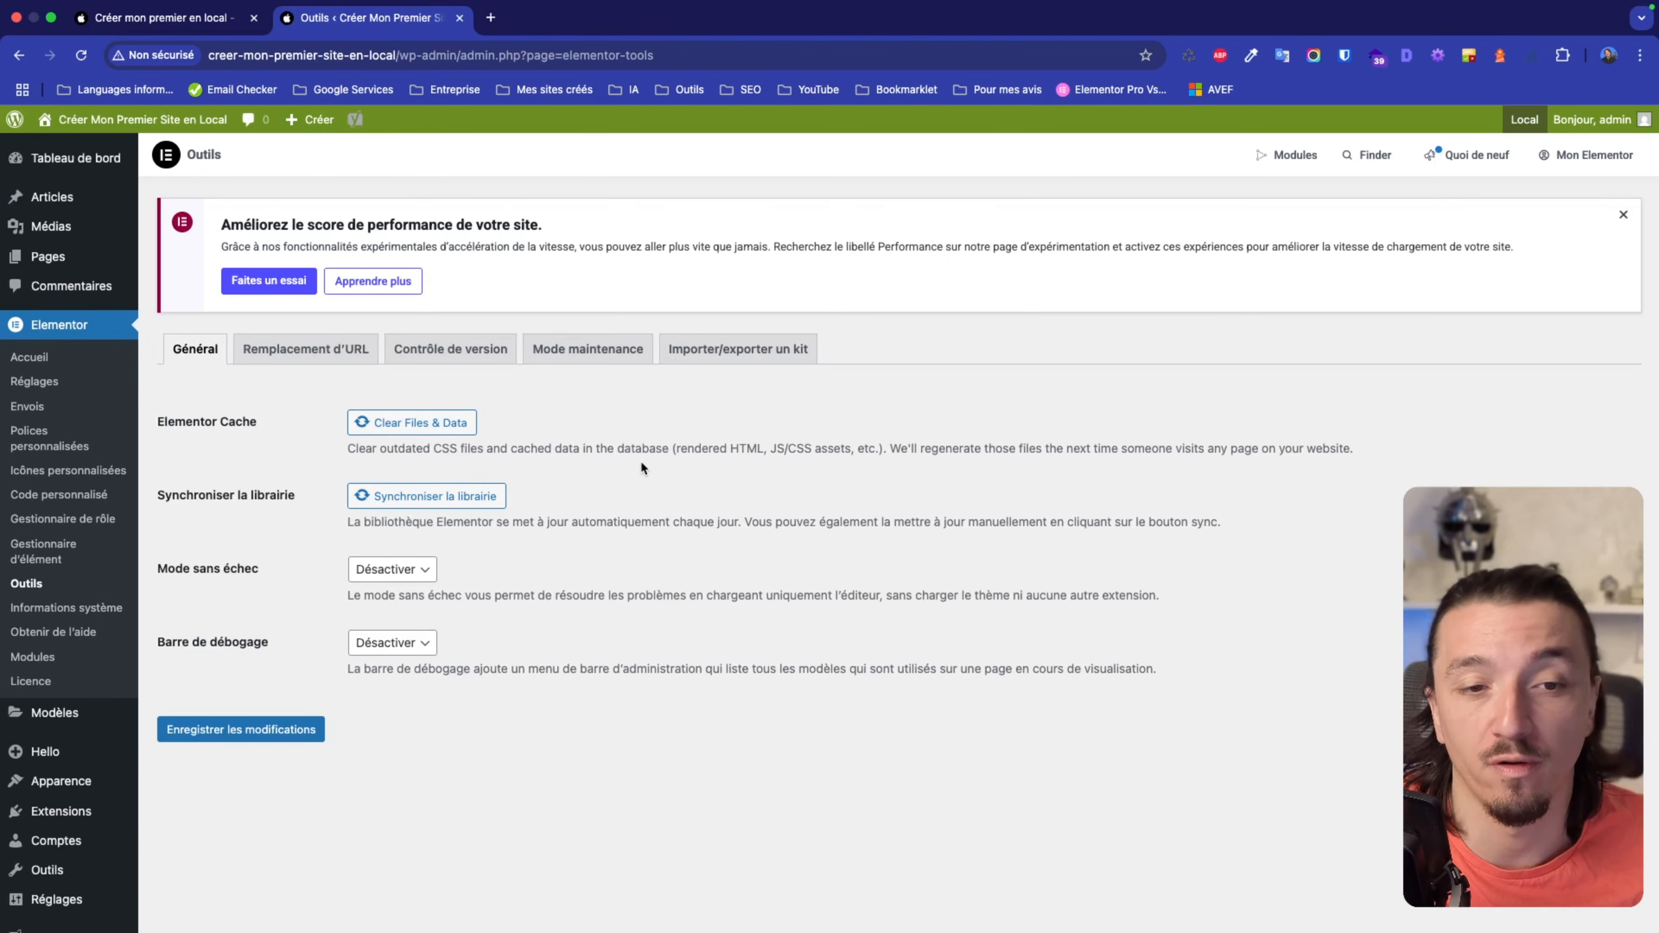
{"action": "left_click", "coordinate": [574, 366]}
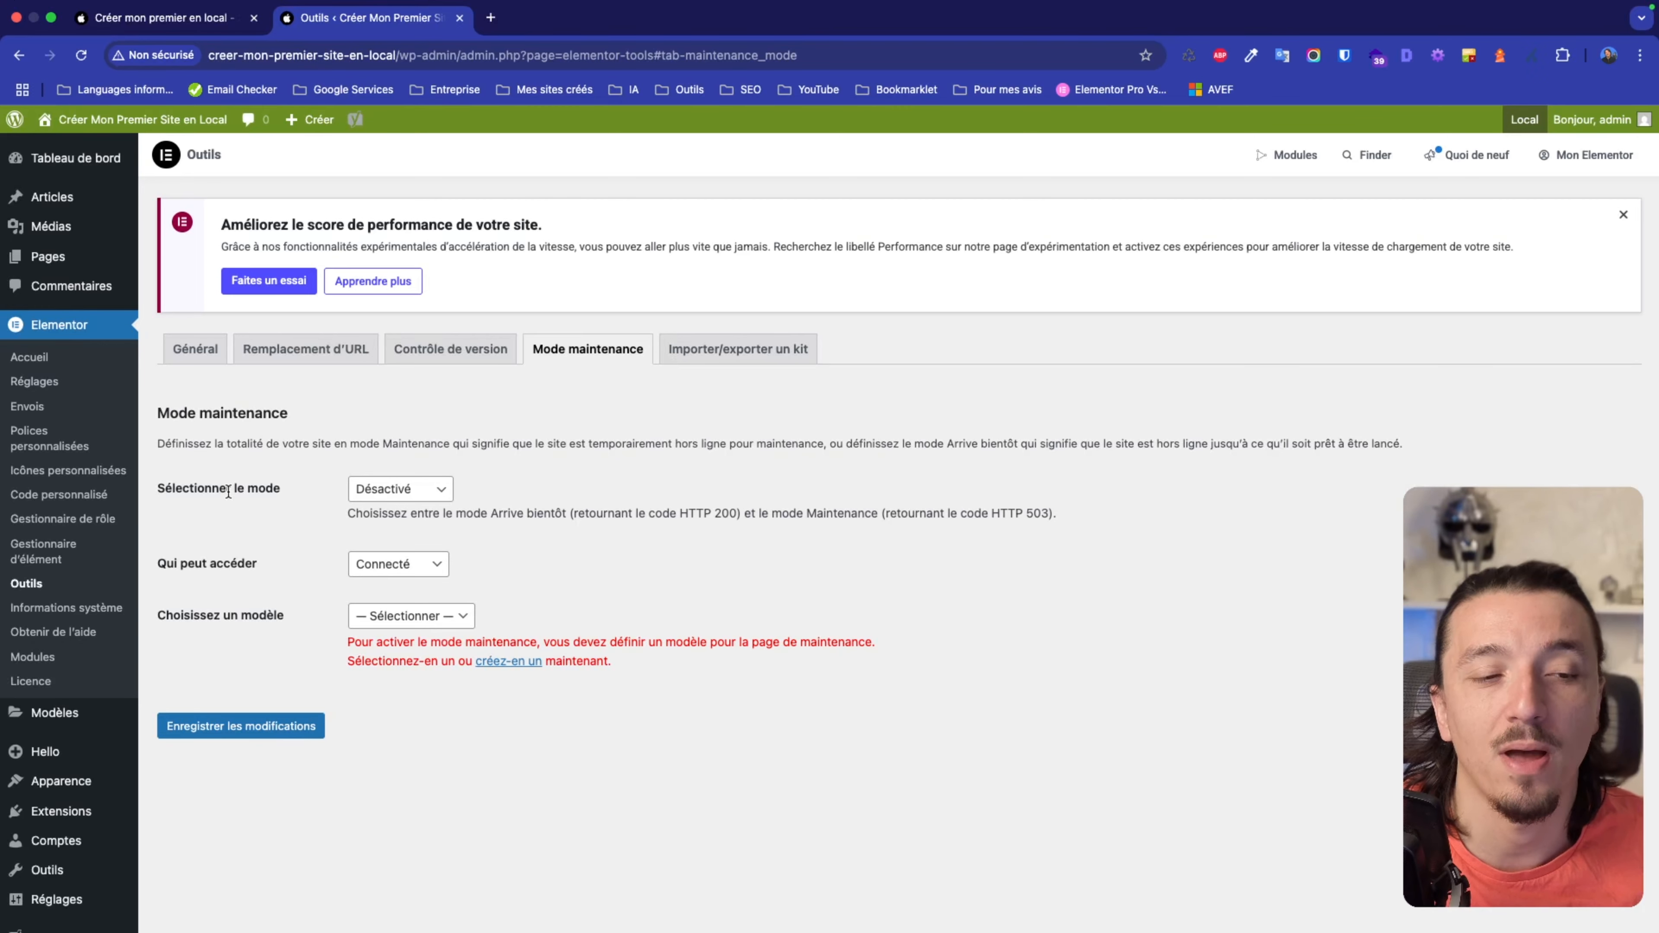
Choose Arrive bientôt in the Sélectionner le mode dropdown.
{"action": "left_click", "coordinate": [374, 492]}
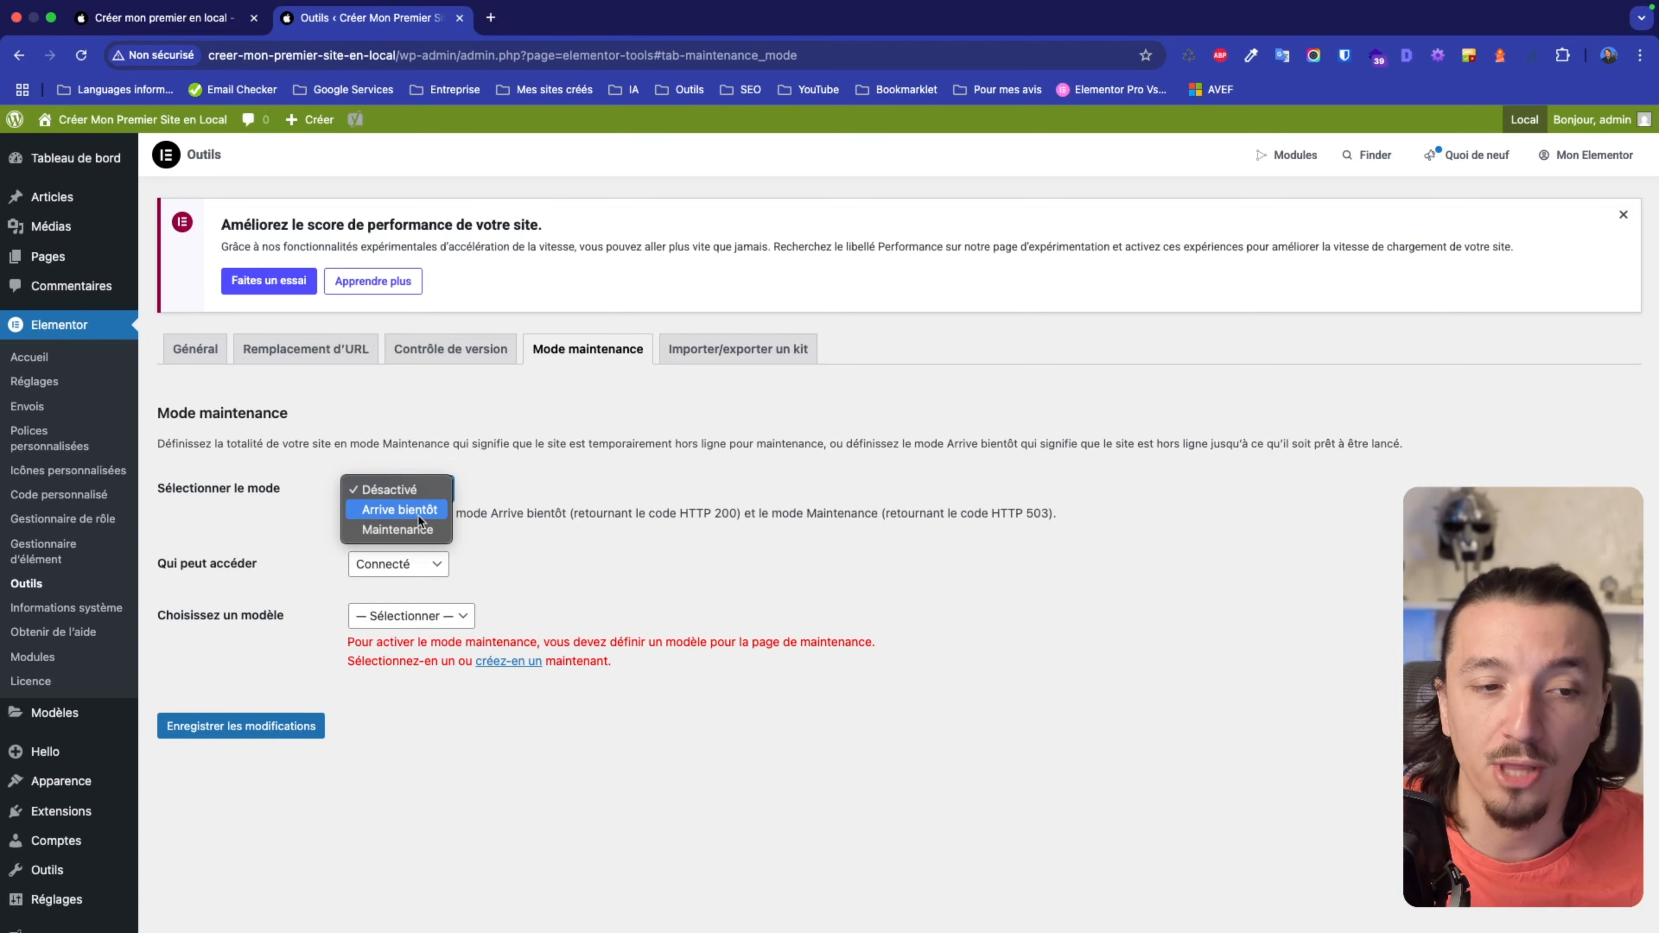
{"action": "left_click", "coordinate": [562, 491]}
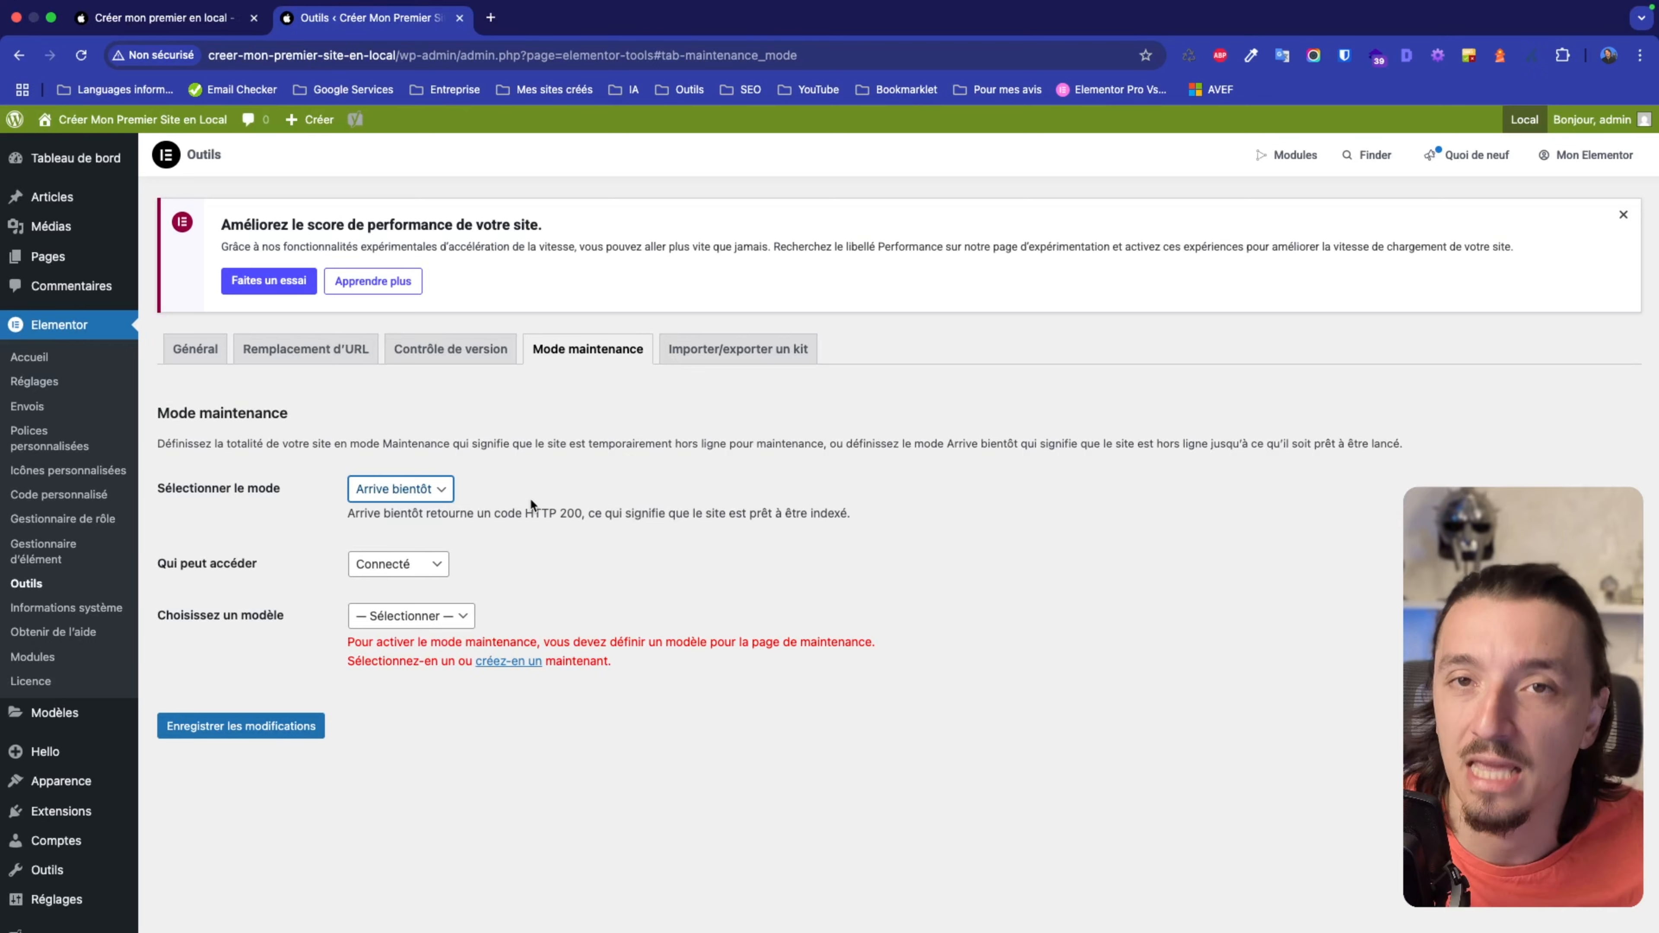
{"action": "left_click", "coordinate": [444, 491]}
{"action": "left_click", "coordinate": [516, 488]}
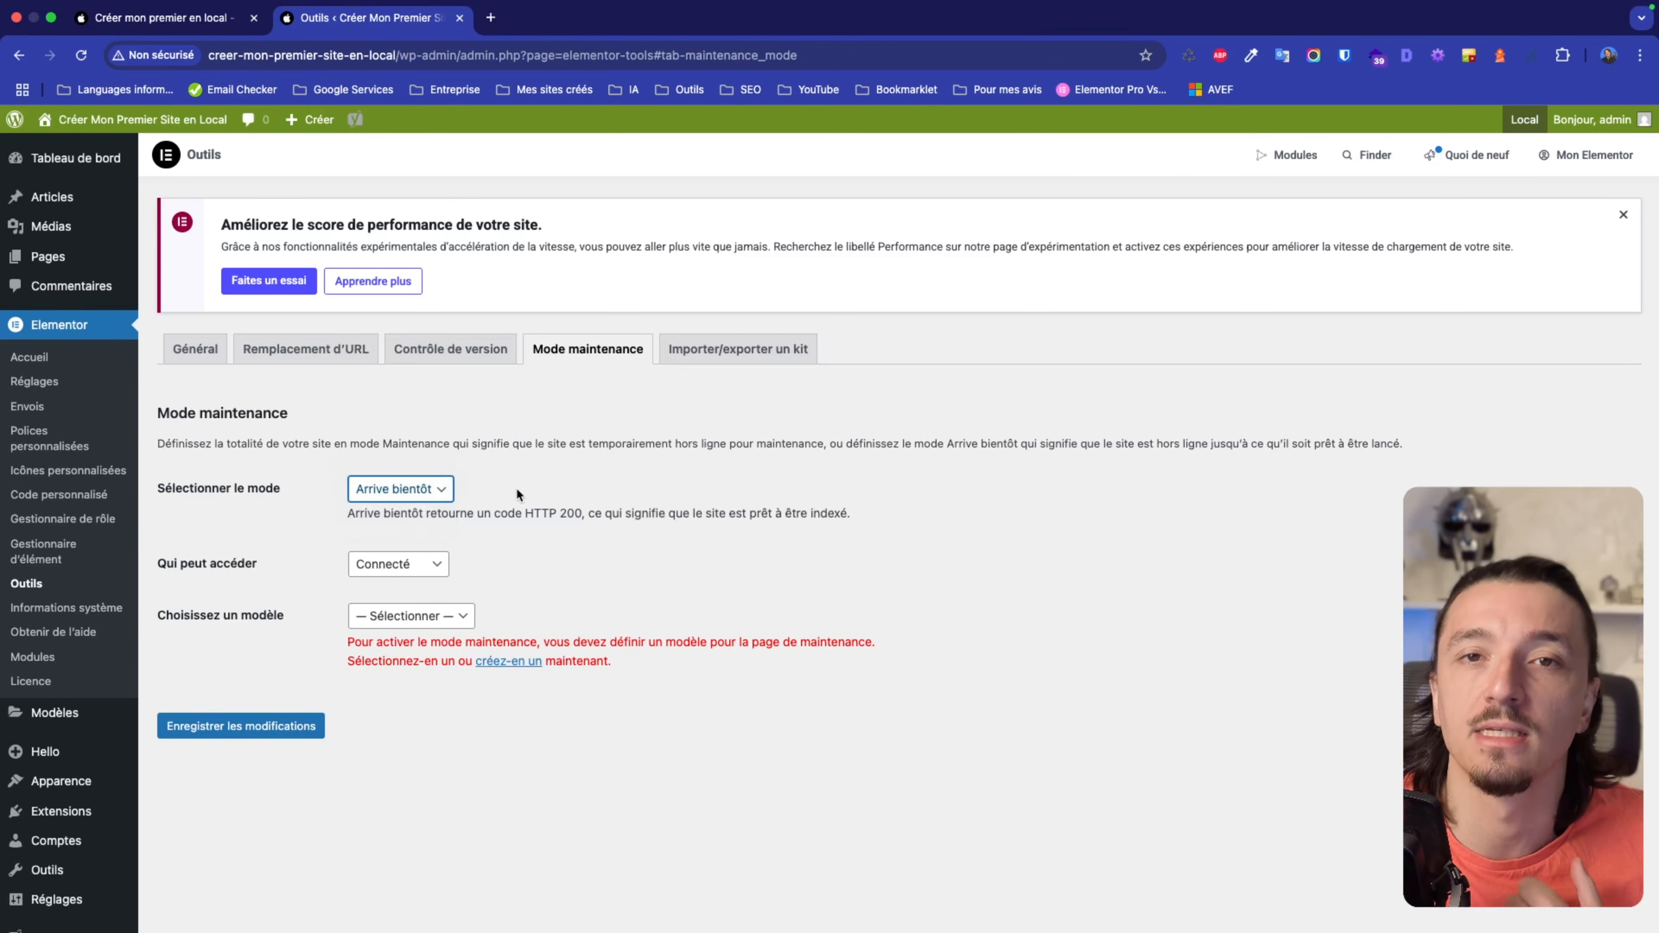
{"action": "left_click", "coordinate": [444, 490]}
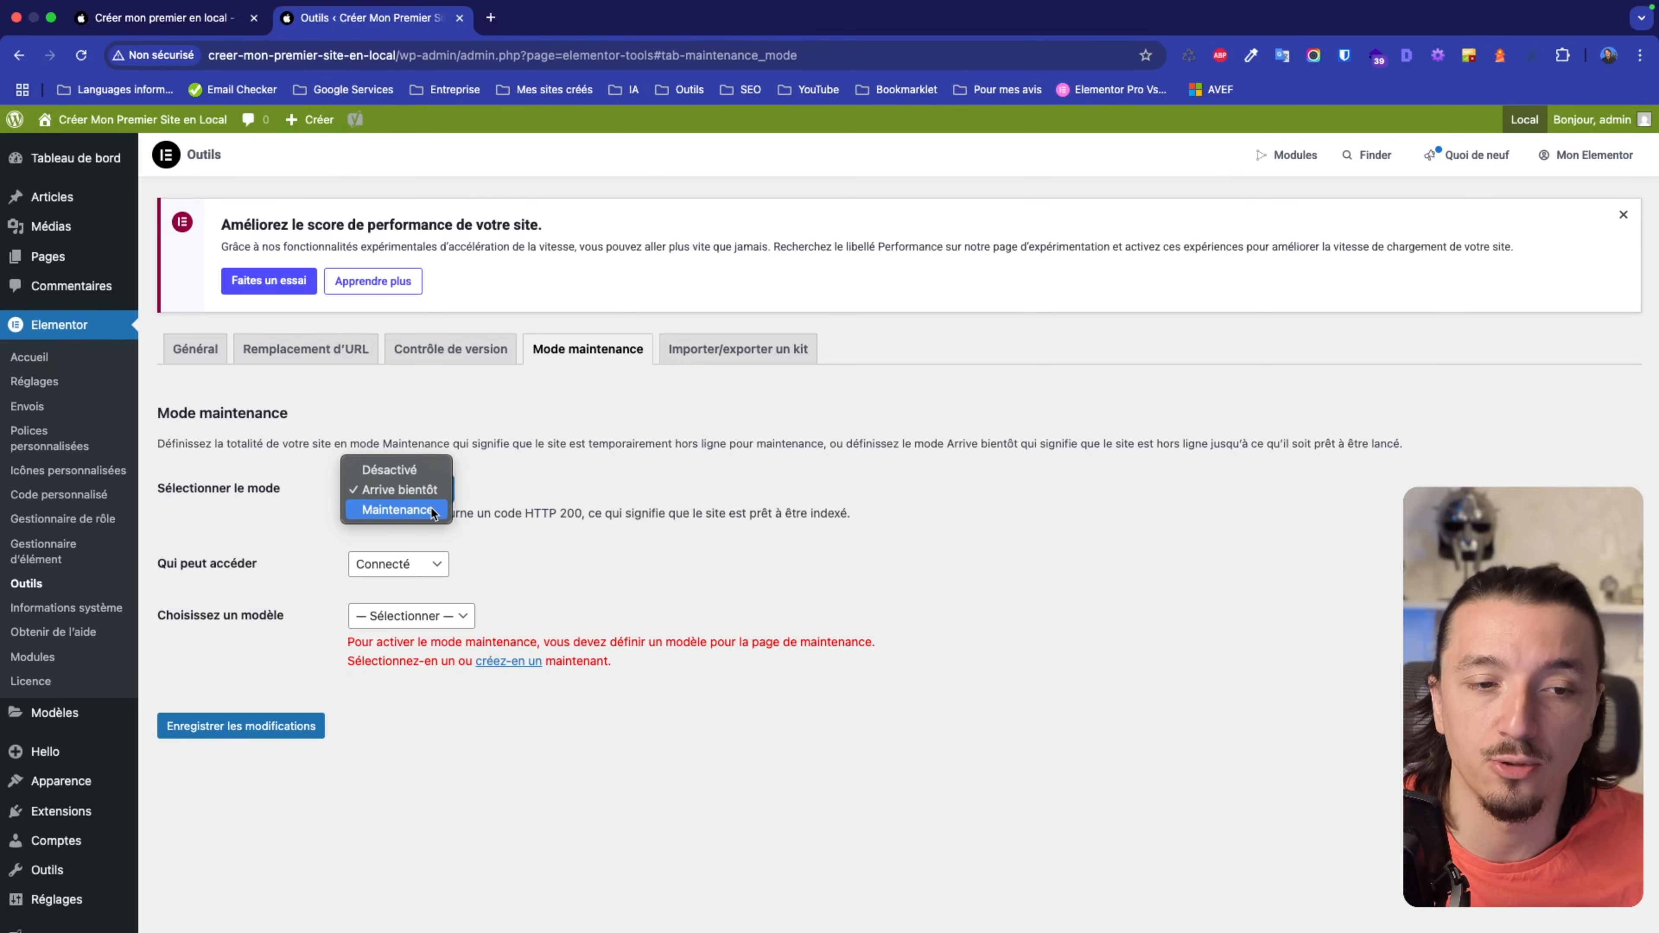
Select Maintenance as the site mode and highlight the 'code HTTP 503' note.
{"action": "left_click", "coordinate": [433, 511]}
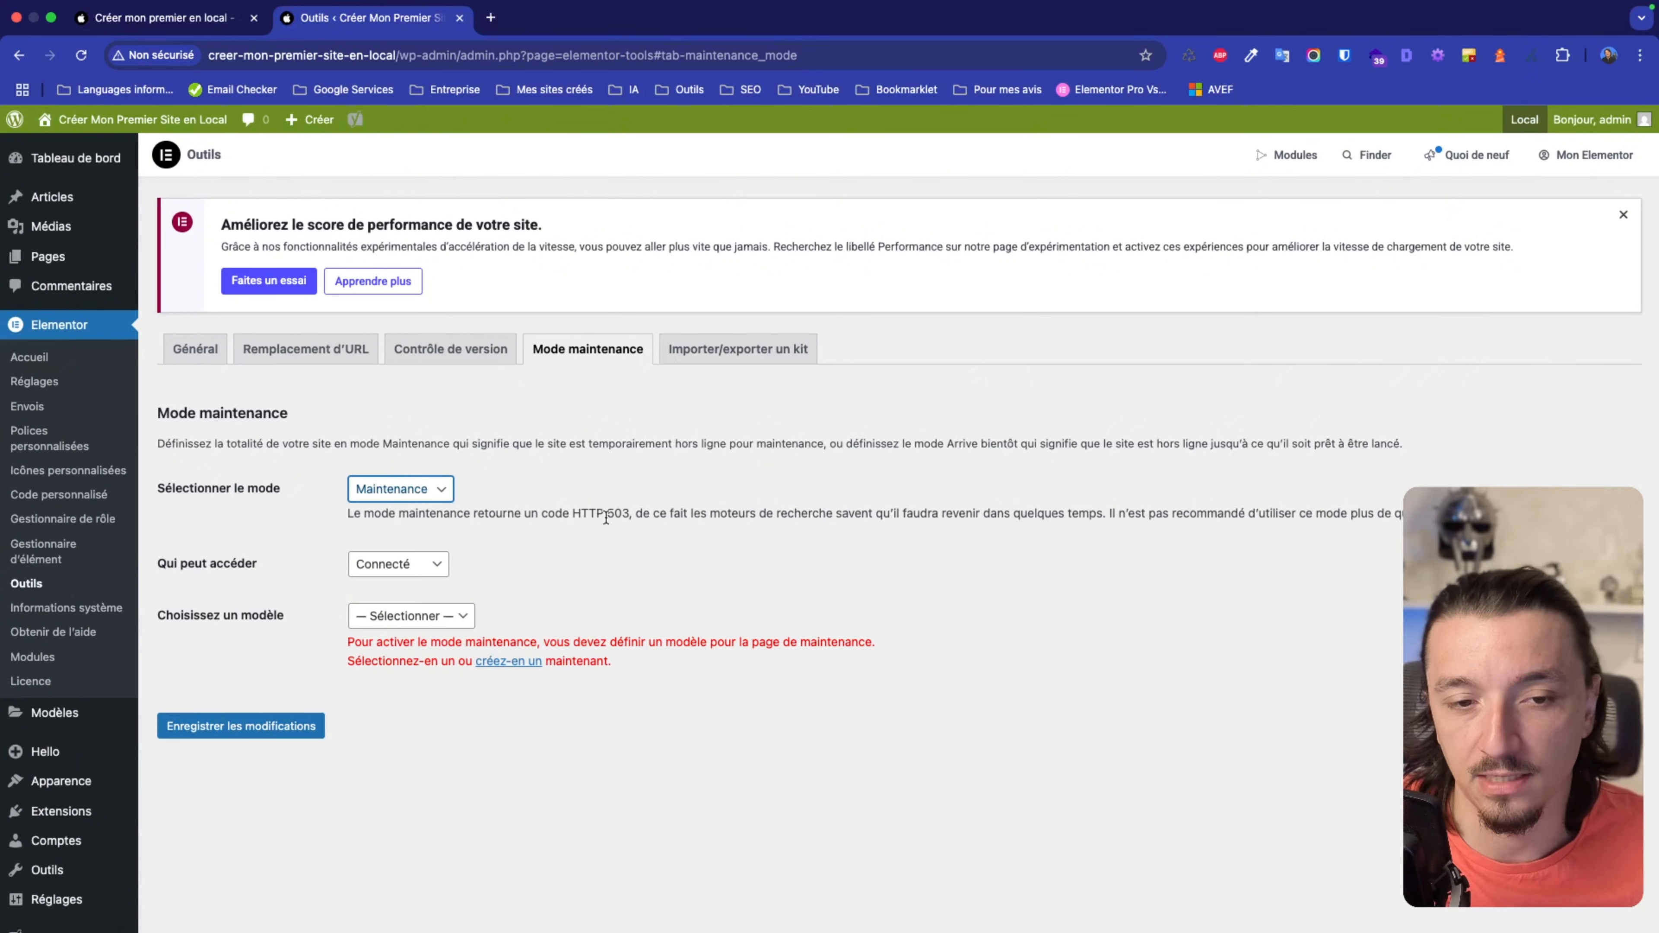
{"action": "left_click_drag", "start_coordinate": [542, 514], "coordinate": [629, 514]}
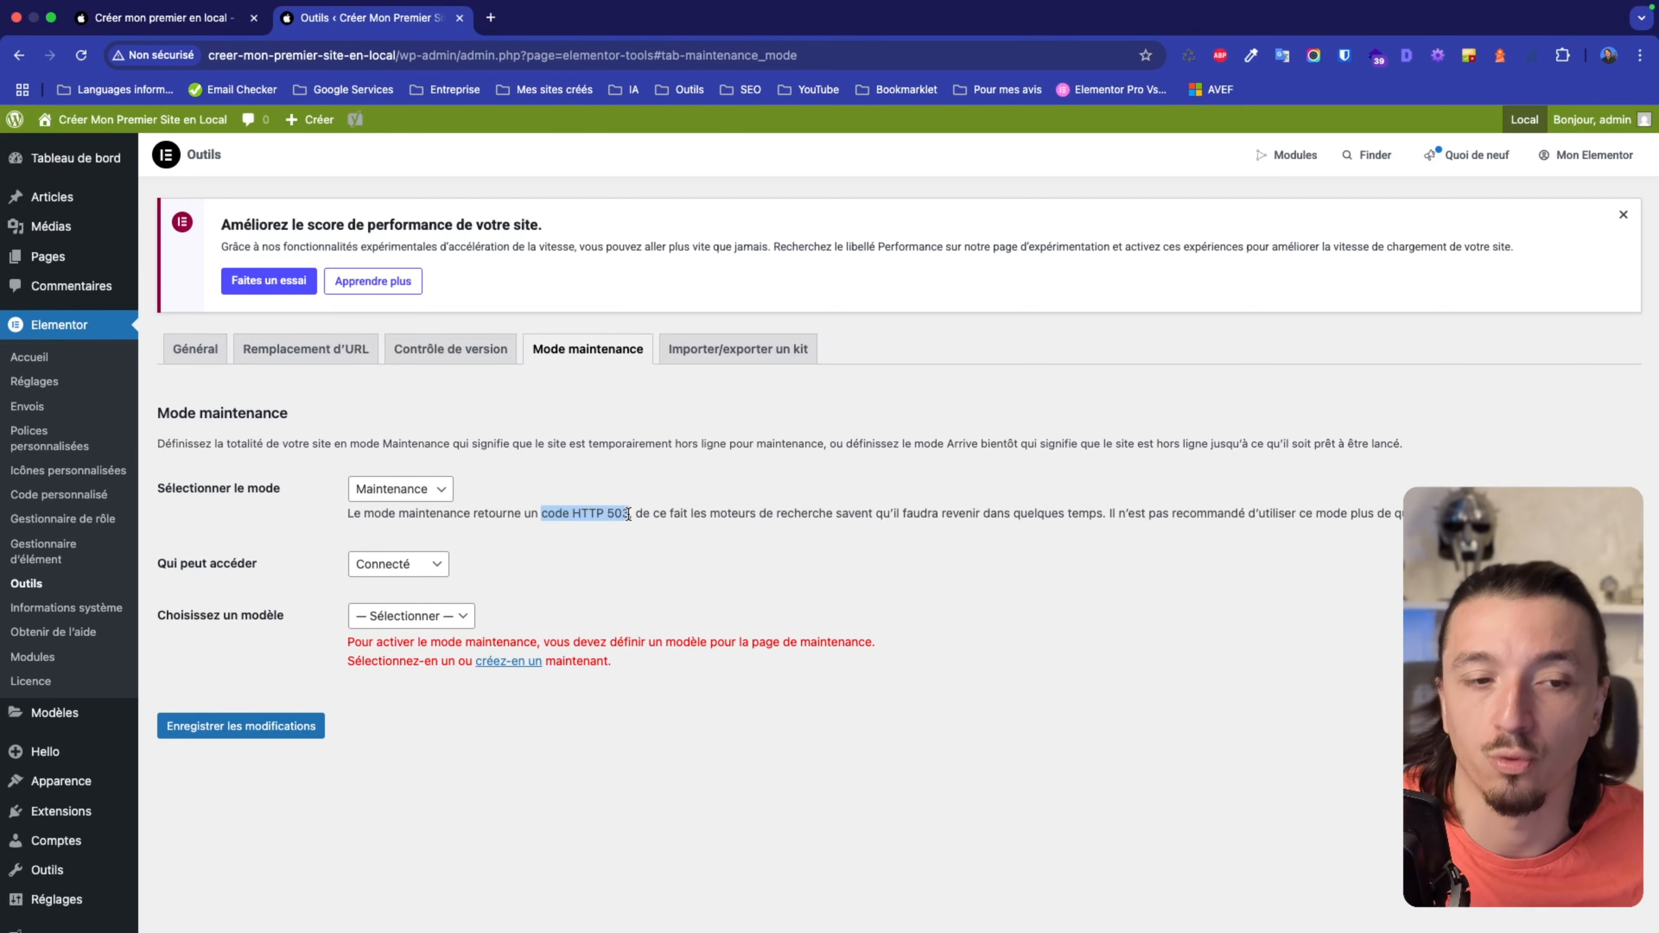
{"action": "left_click", "coordinate": [409, 490]}
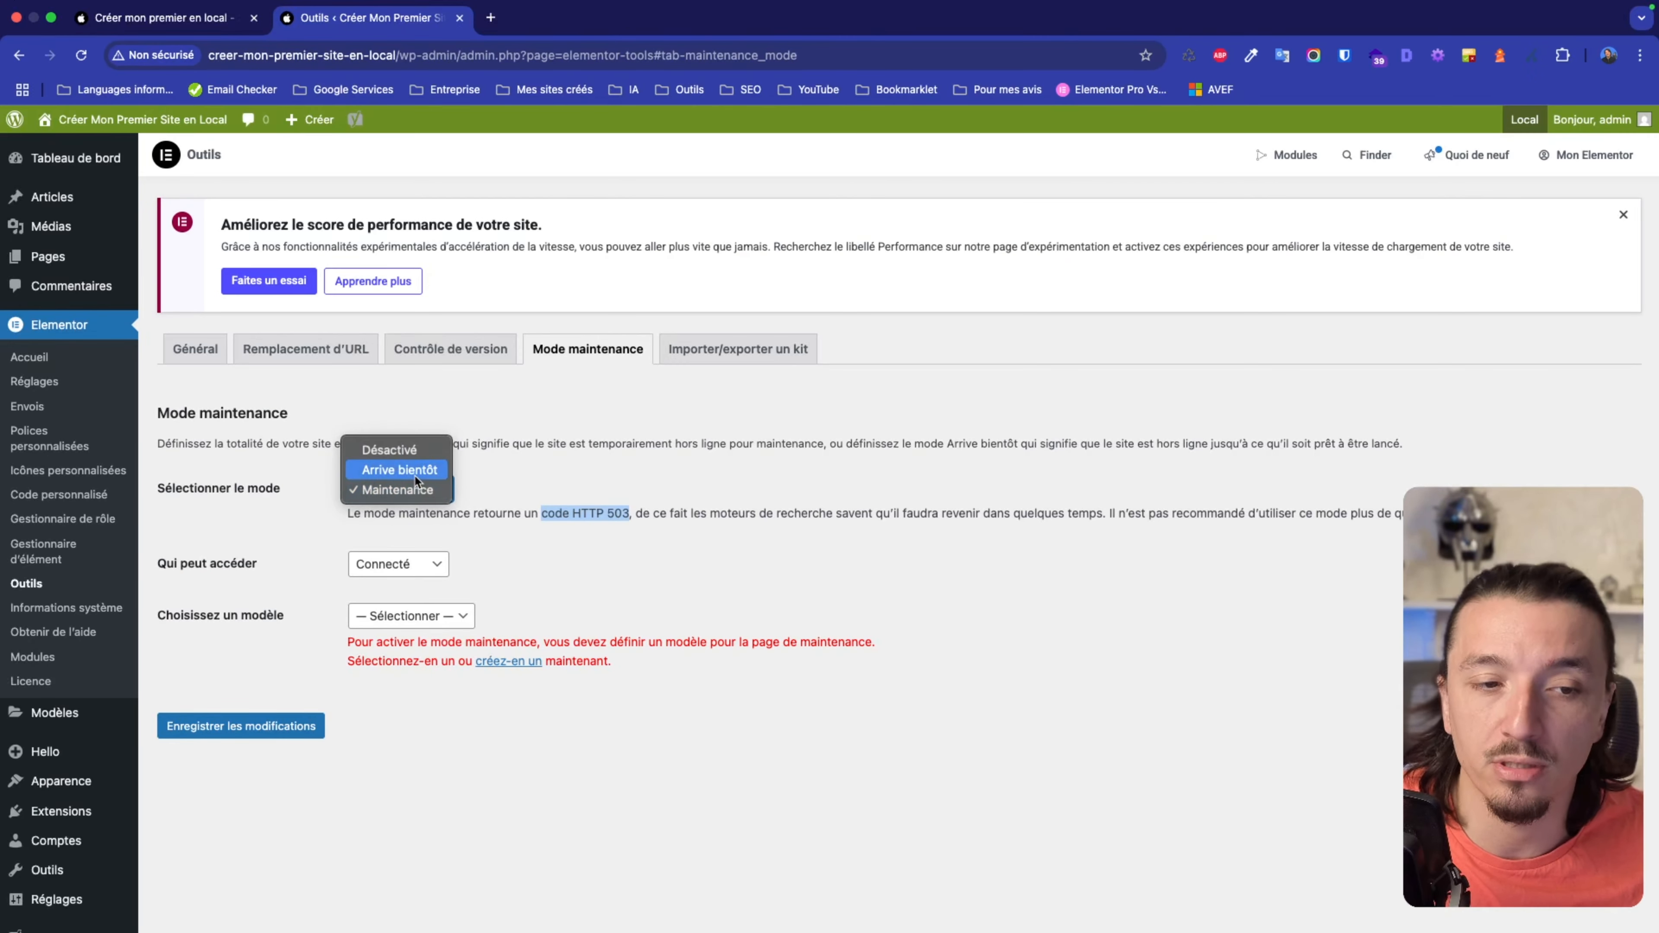
{"action": "left_click", "coordinate": [414, 490]}
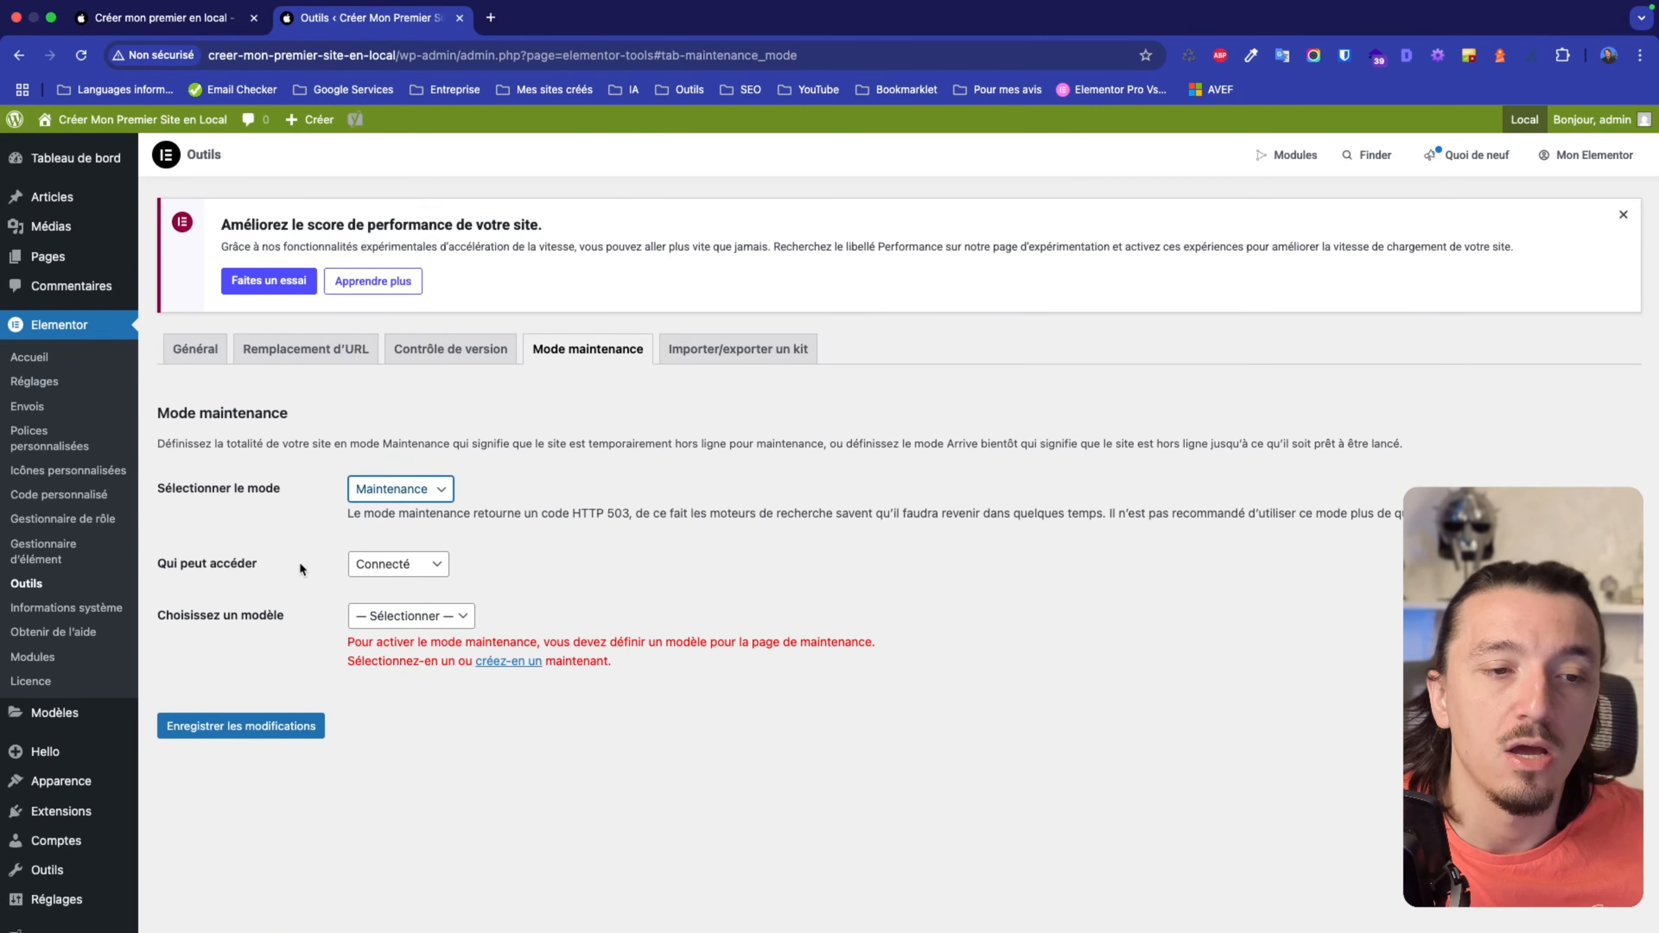
{"action": "scroll", "coordinate": [299, 562], "scroll_direction": "down", "scroll_amount": 1}
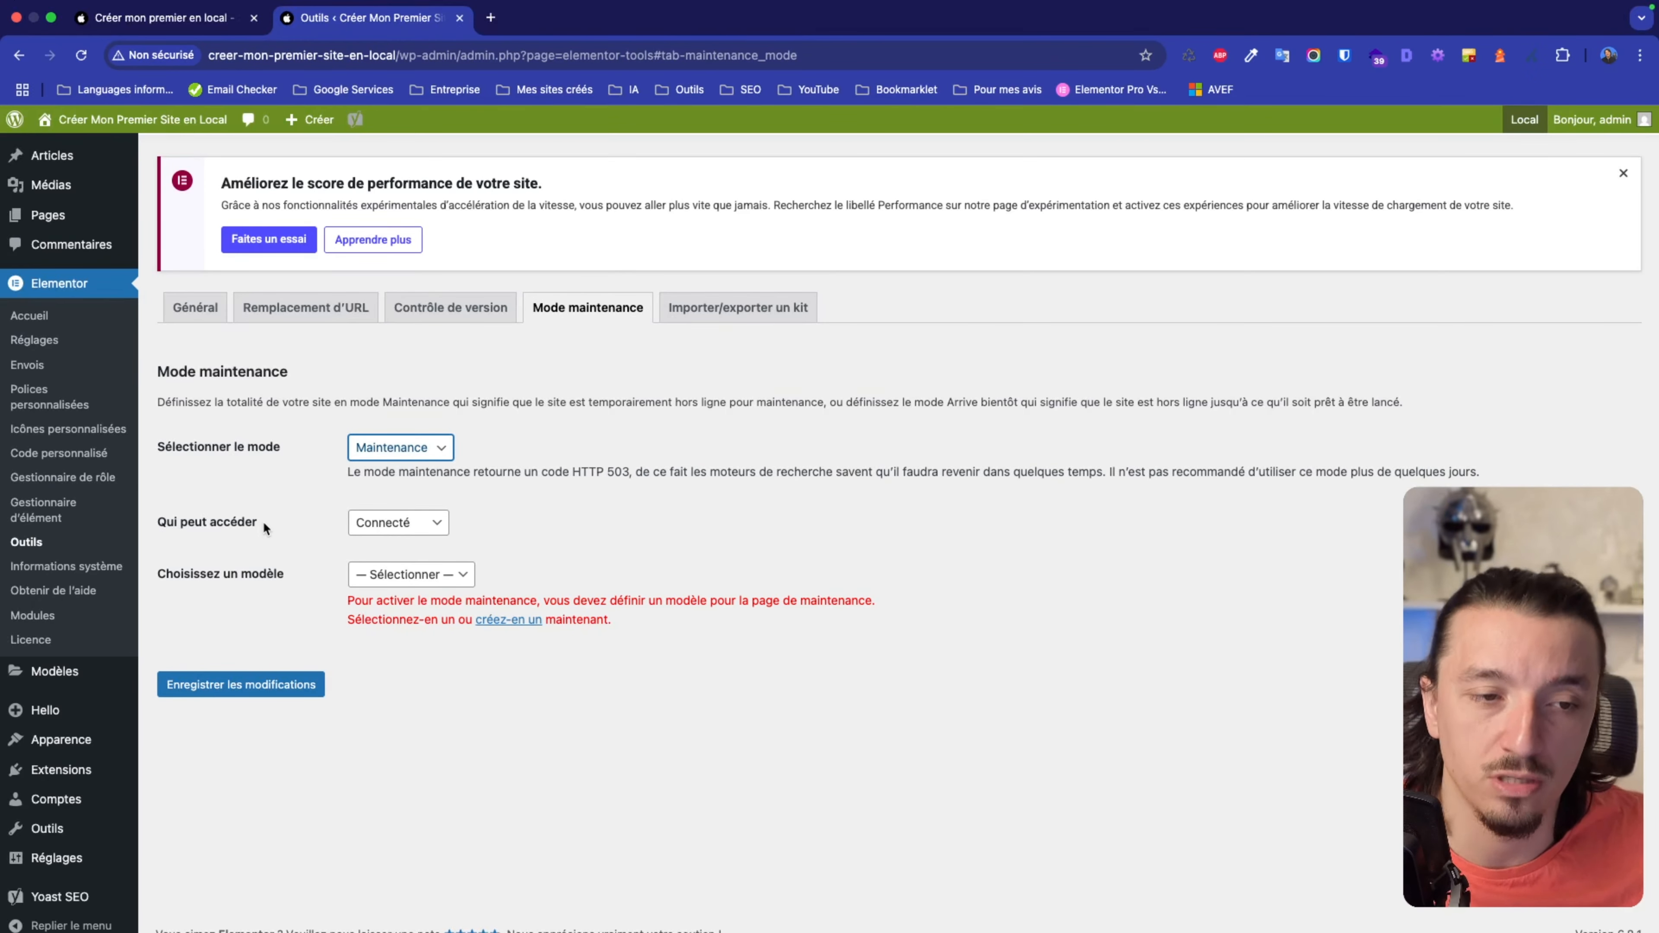
Set Qui peut accéder to Personnalisé to reveal the user-role options.
{"action": "left_click", "coordinate": [374, 523]}
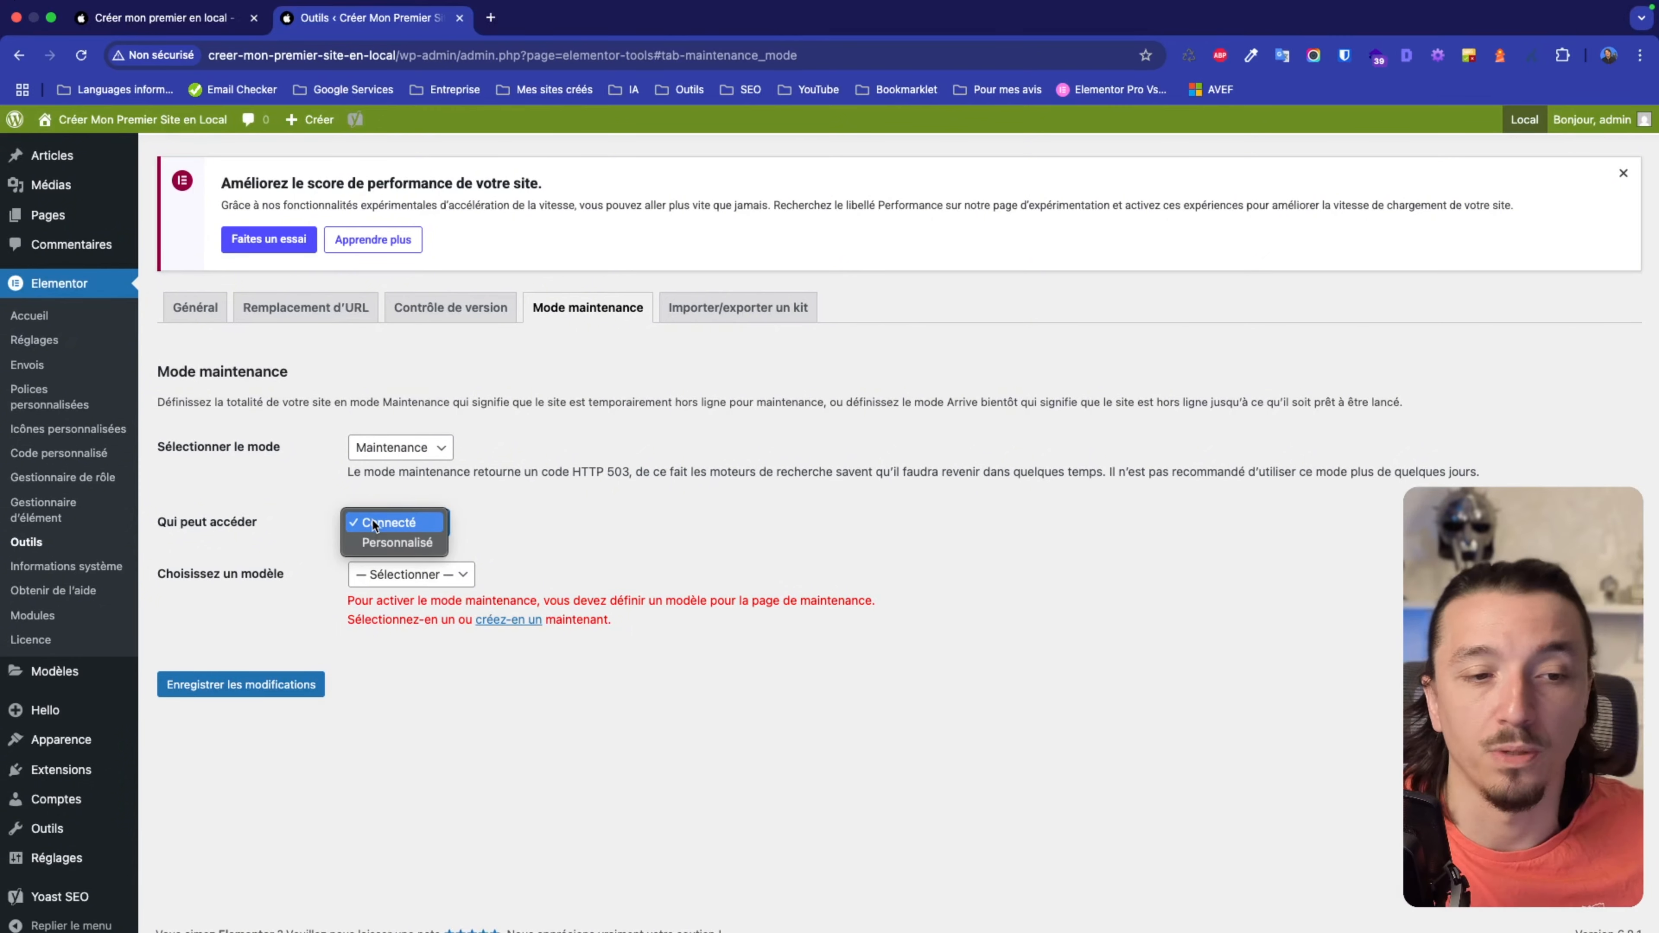
{"action": "left_click", "coordinate": [478, 521]}
{"action": "left_click", "coordinate": [434, 523]}
{"action": "left_click", "coordinate": [423, 542]}
{"action": "scroll", "coordinate": [536, 517], "scroll_direction": "down", "scroll_amount": 1}
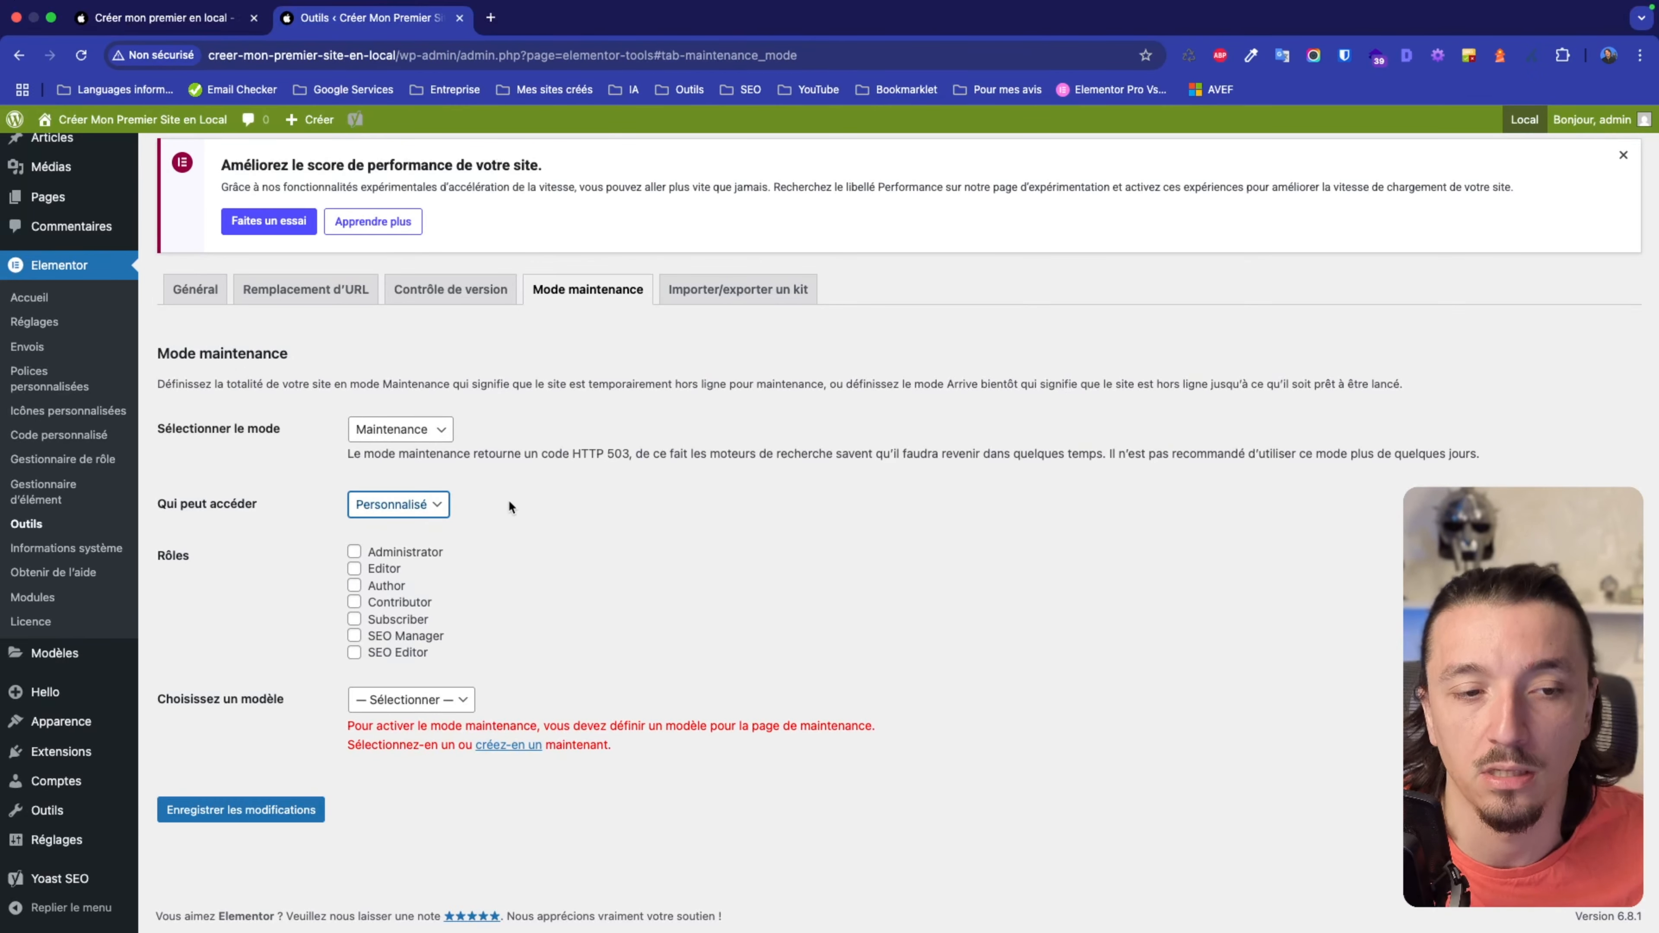
Switch access back to Connecté and save the Maintenance mode settings.
{"action": "left_click", "coordinate": [428, 510]}
{"action": "left_click", "coordinate": [416, 485]}
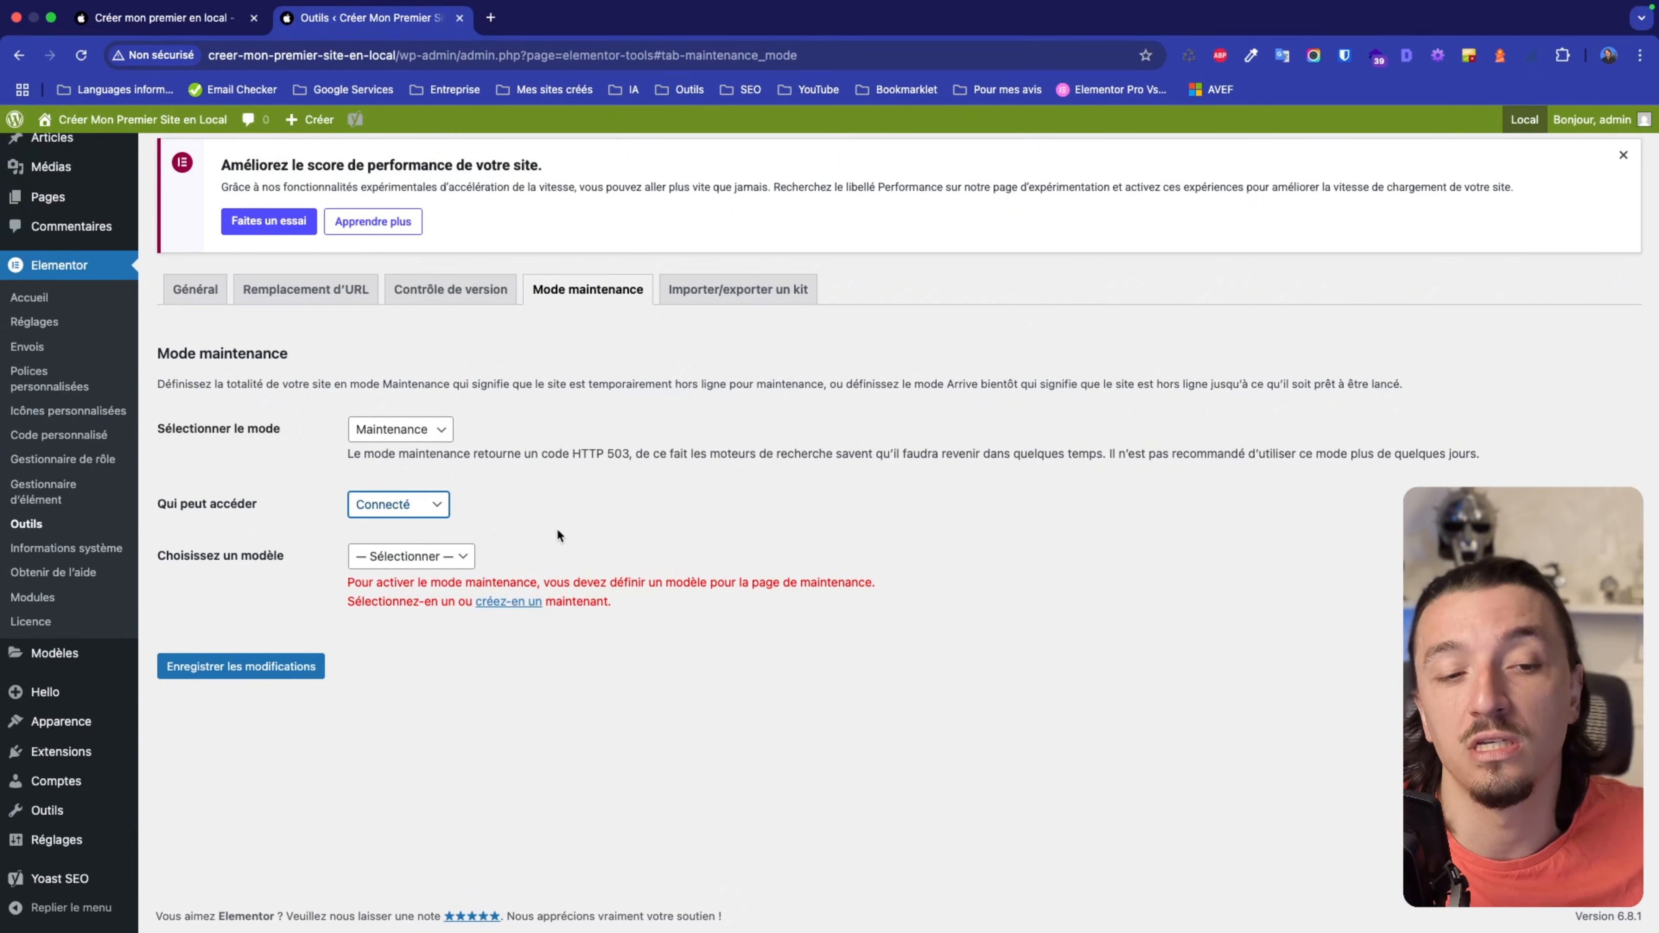
{"action": "left_click", "coordinate": [307, 668]}
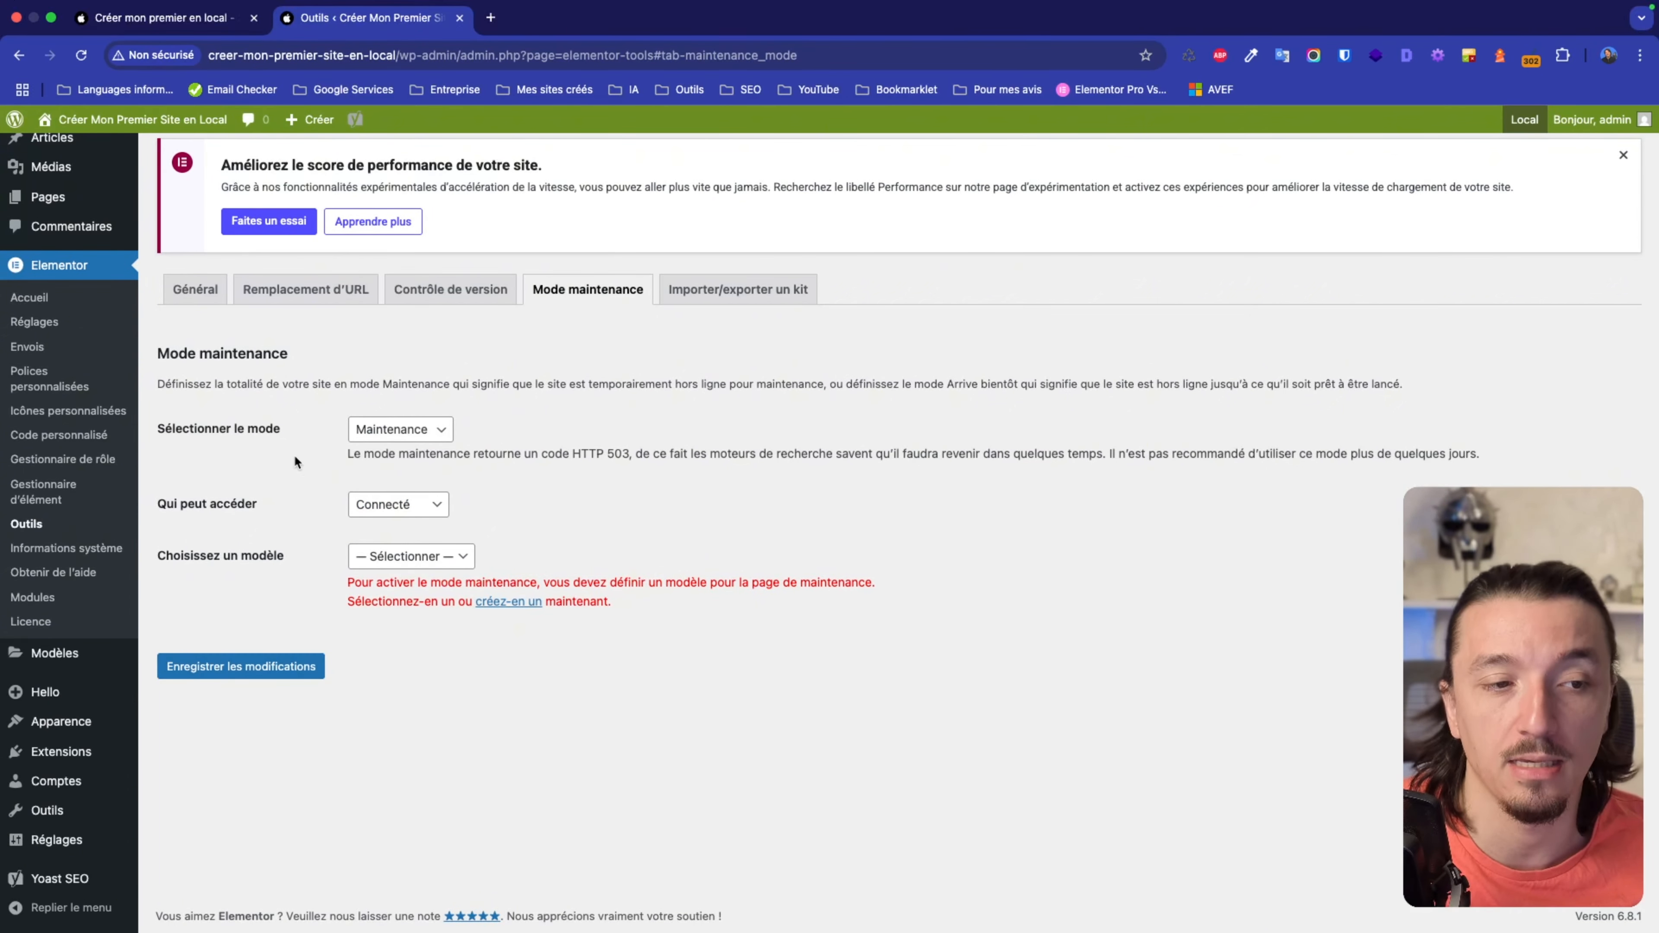
{"action": "left_click", "coordinate": [392, 431]}
{"action": "left_click", "coordinate": [392, 430]}
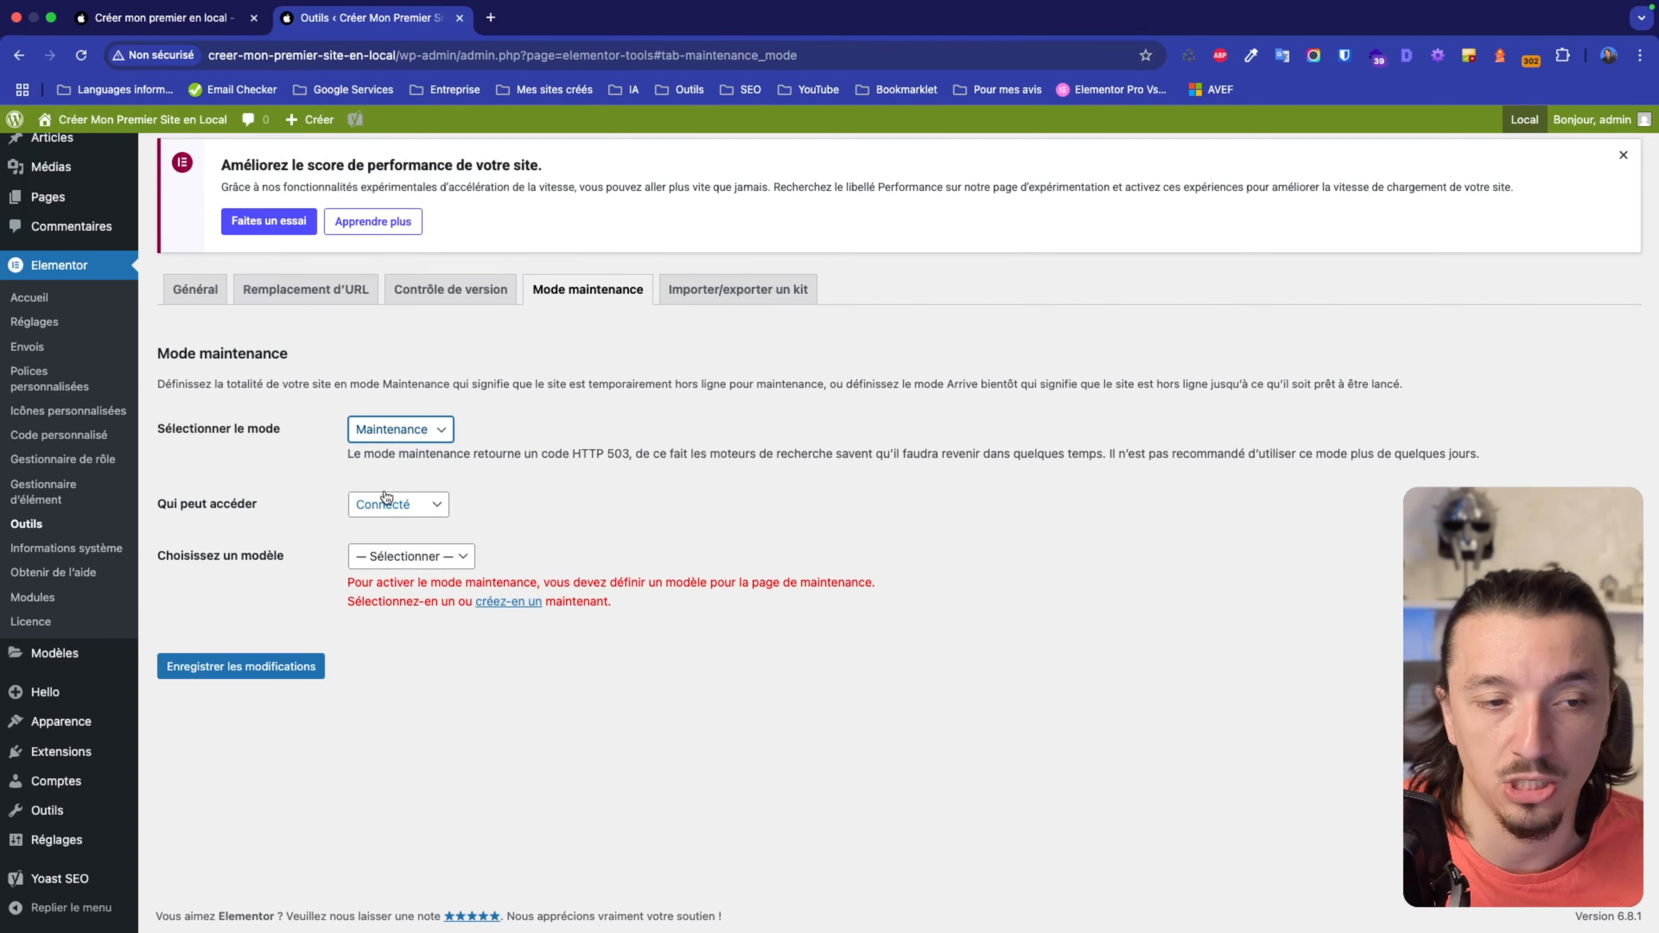
{"action": "key", "text": "ctrl+Right"}
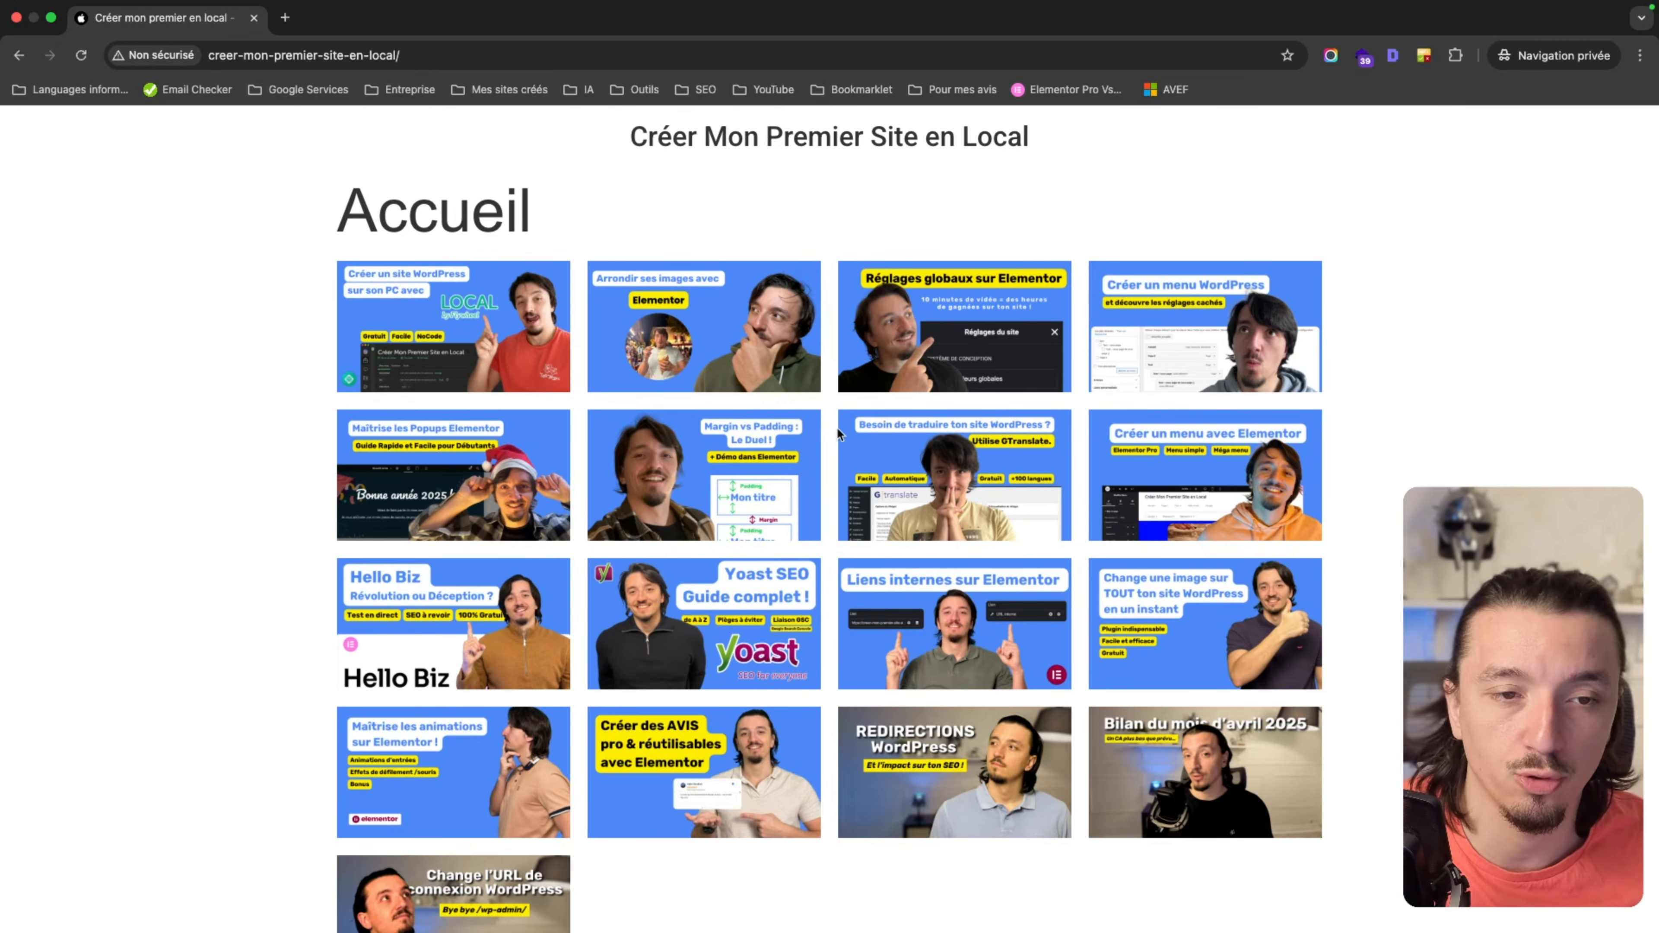
{"action": "key", "text": "super+r"}
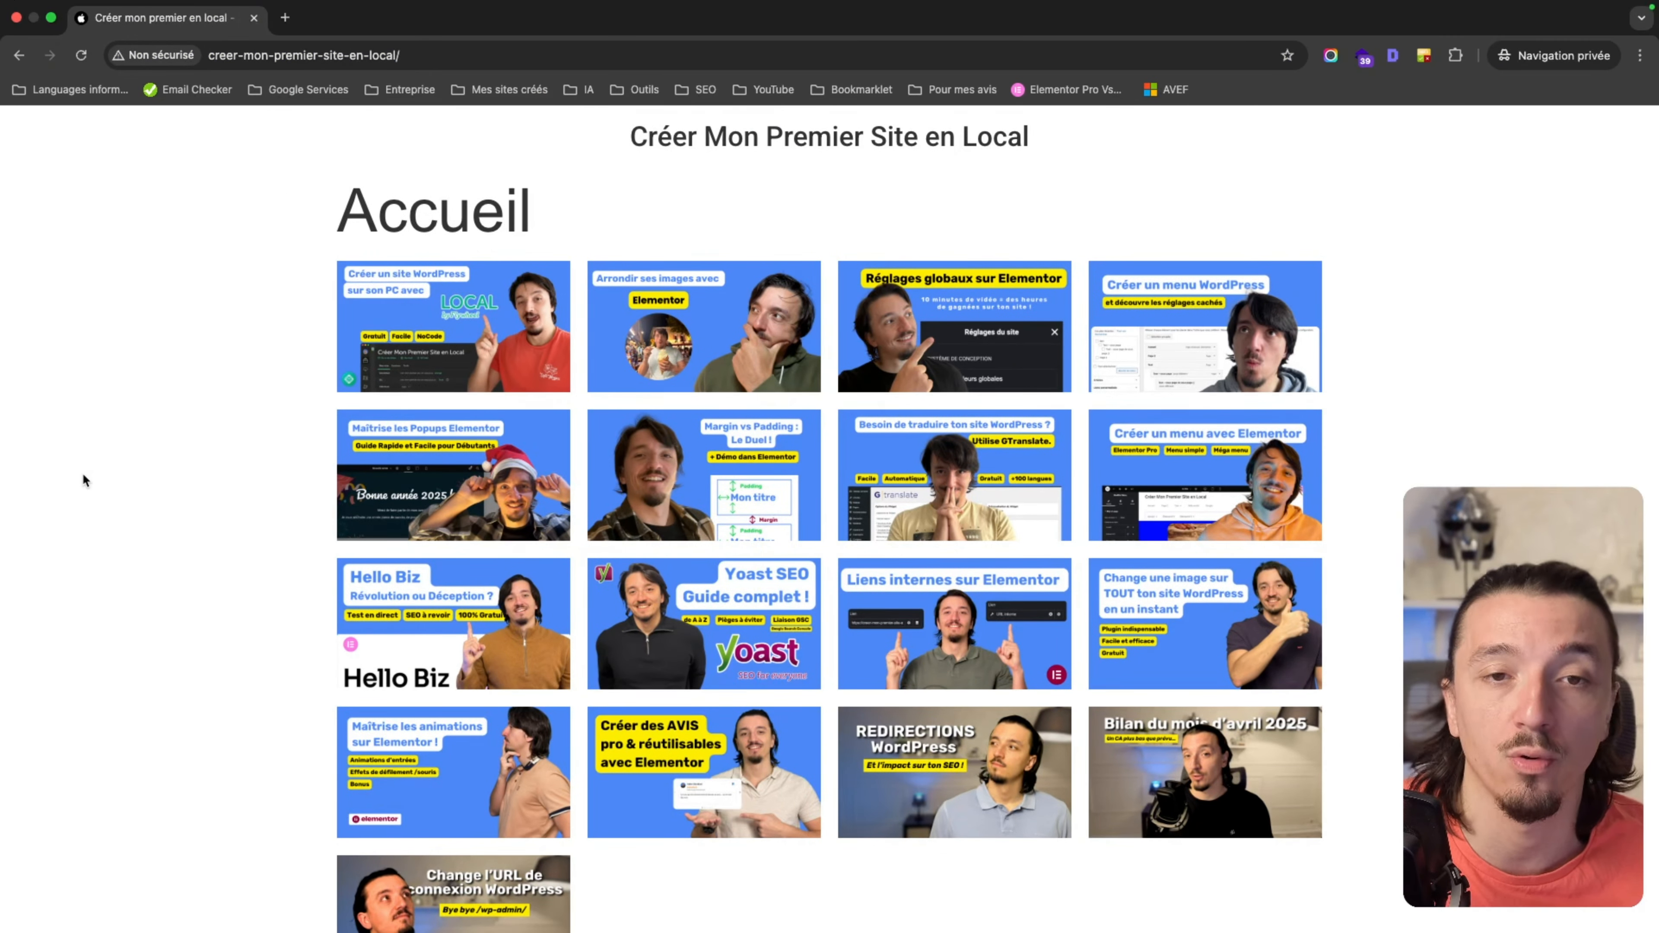
{"action": "key", "text": "ctrl+Left"}
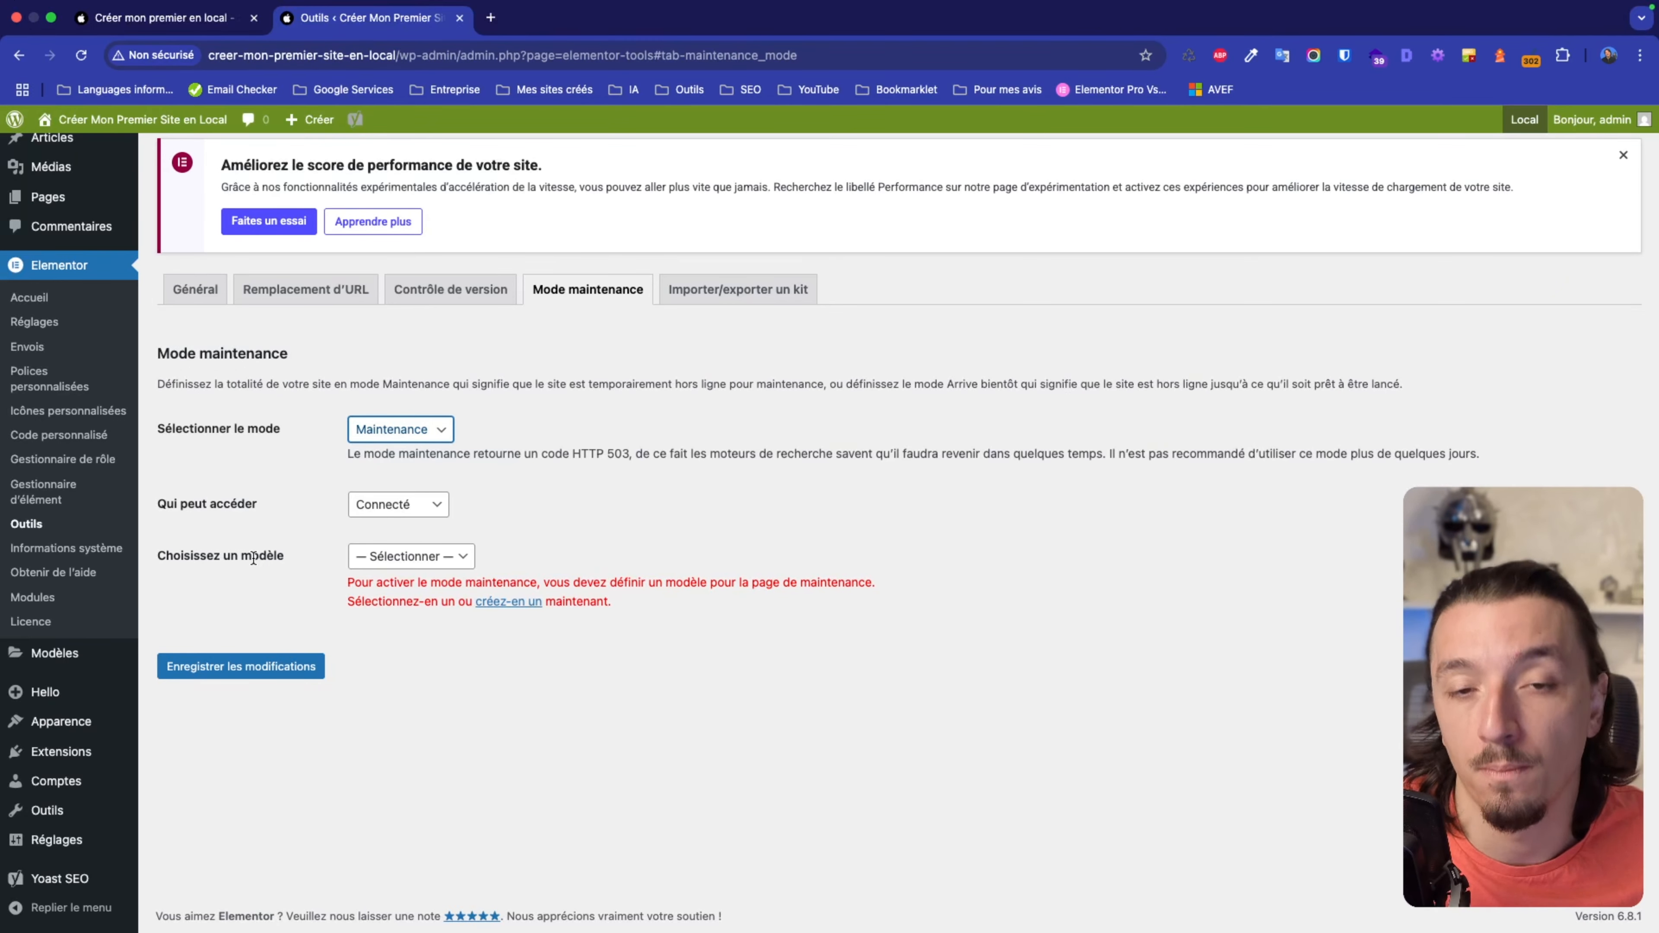
{"action": "key", "text": "ctrl+Right"}
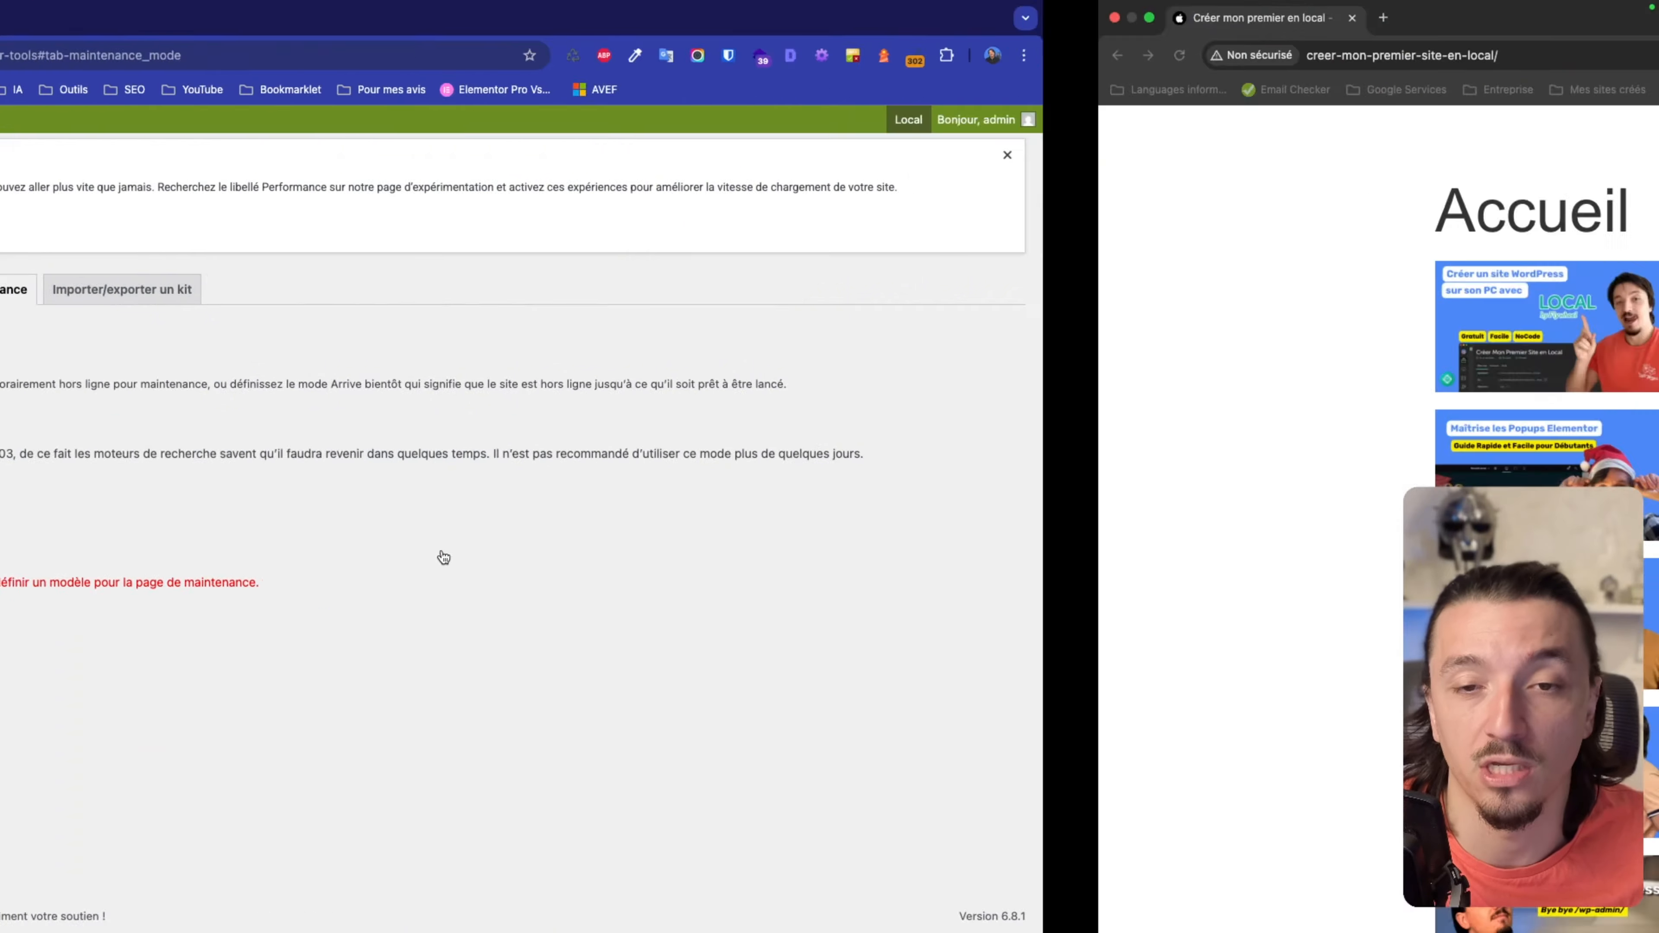
{"action": "key", "text": "ctrl+Left"}
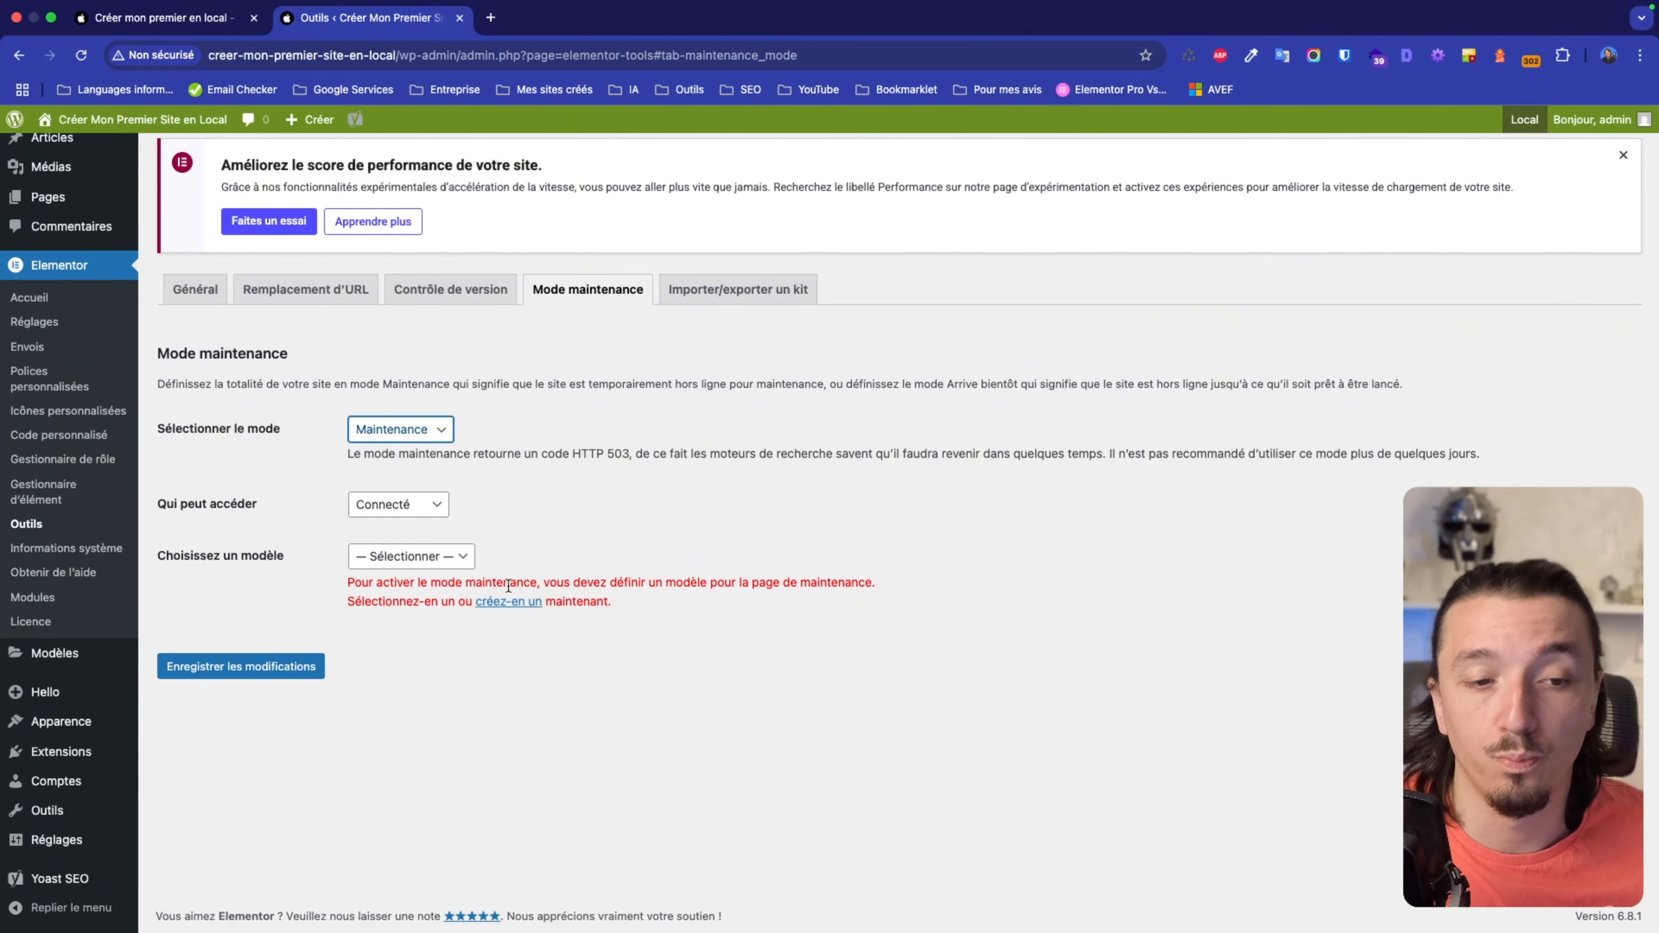
Create a new template titled 'Ma page de maintenance' and publish it.
{"action": "left_click", "coordinate": [509, 603]}
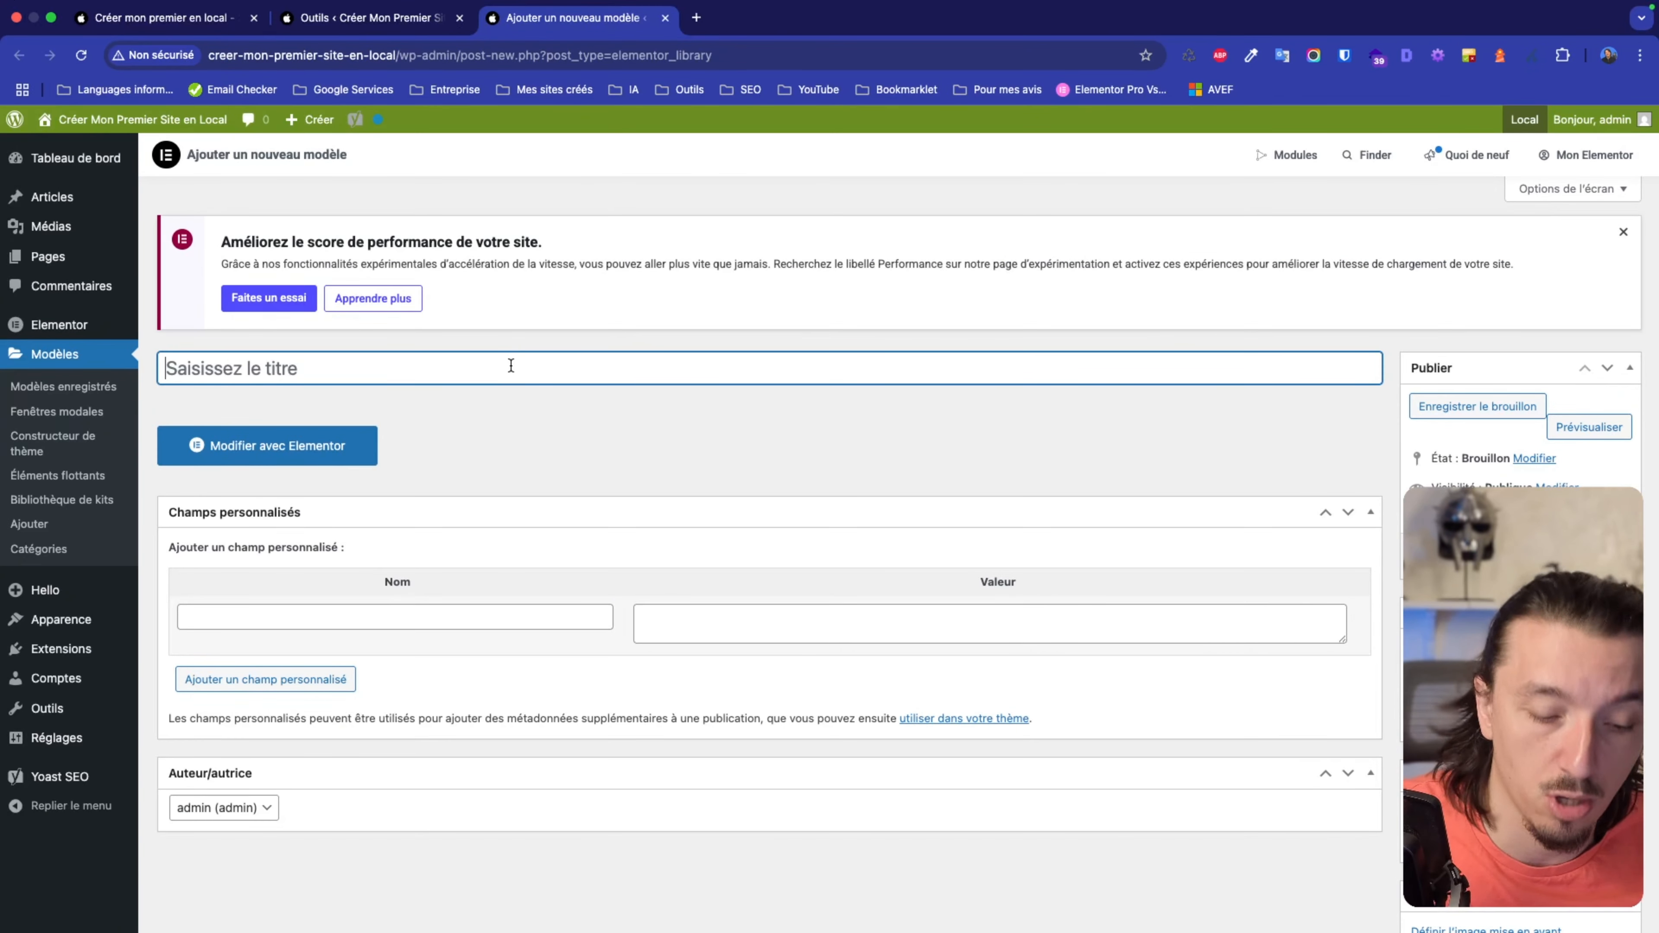
{"action": "type", "text": "Ma page de maintenance"}
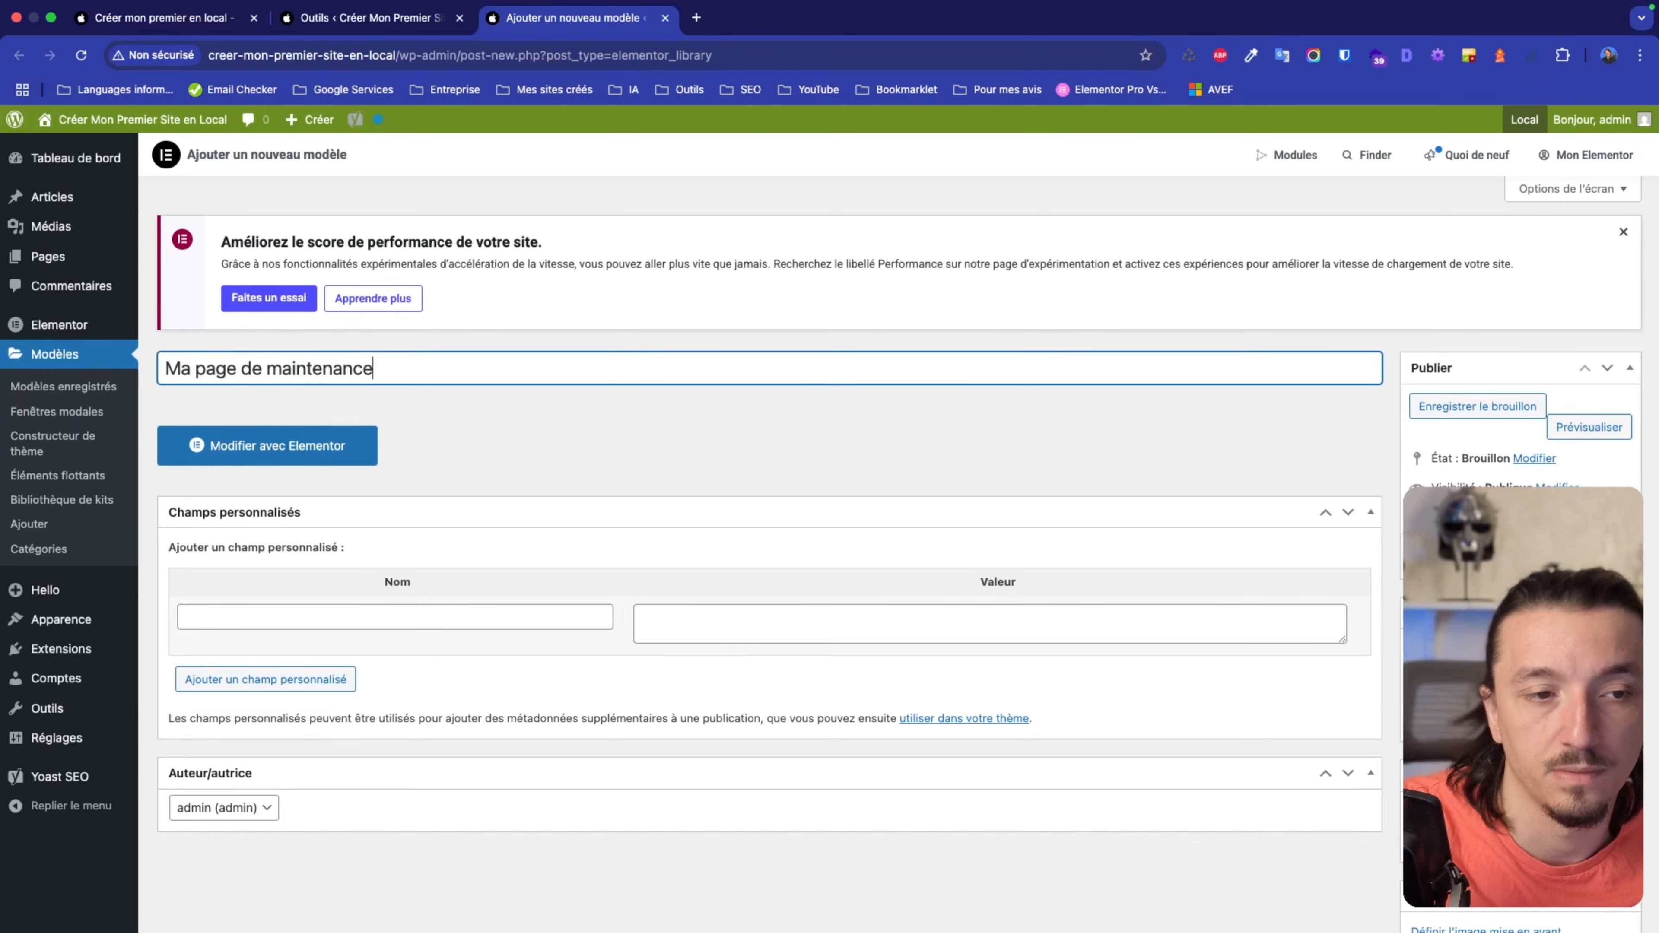
{"action": "left_click", "coordinate": [1606, 556]}
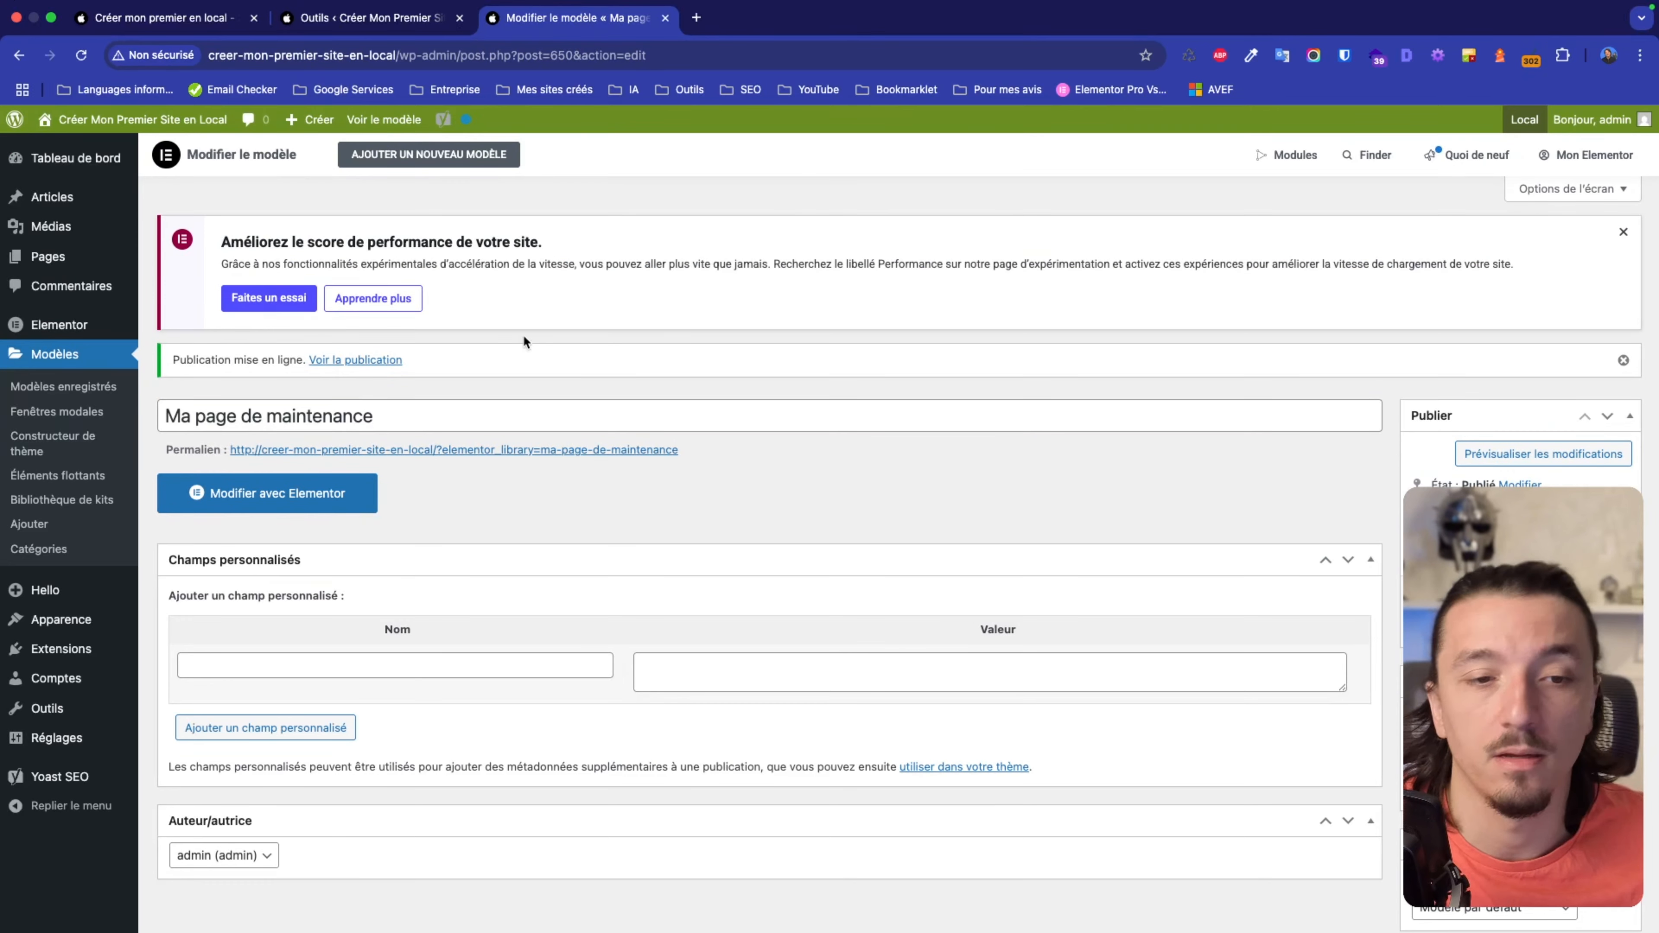
{"action": "left_click", "coordinate": [366, 17]}
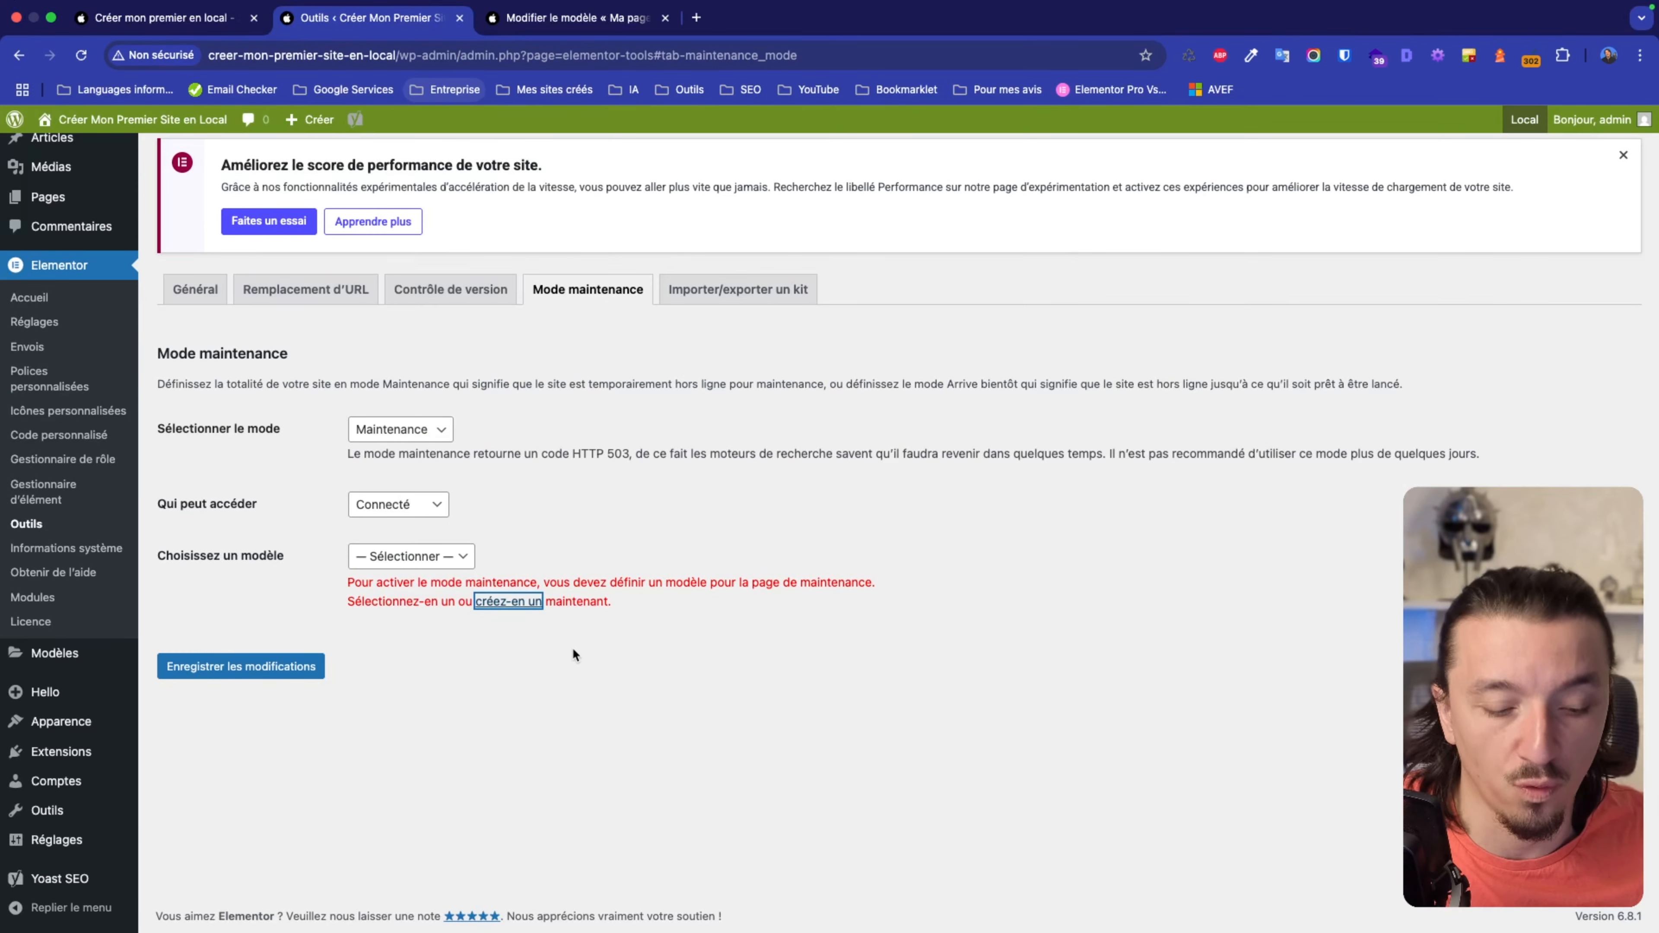
Select 'Ma page de maintenance' in Choisissez un modèle and save the settings.
{"action": "key", "text": "super+r"}
{"action": "left_click", "coordinate": [454, 557]}
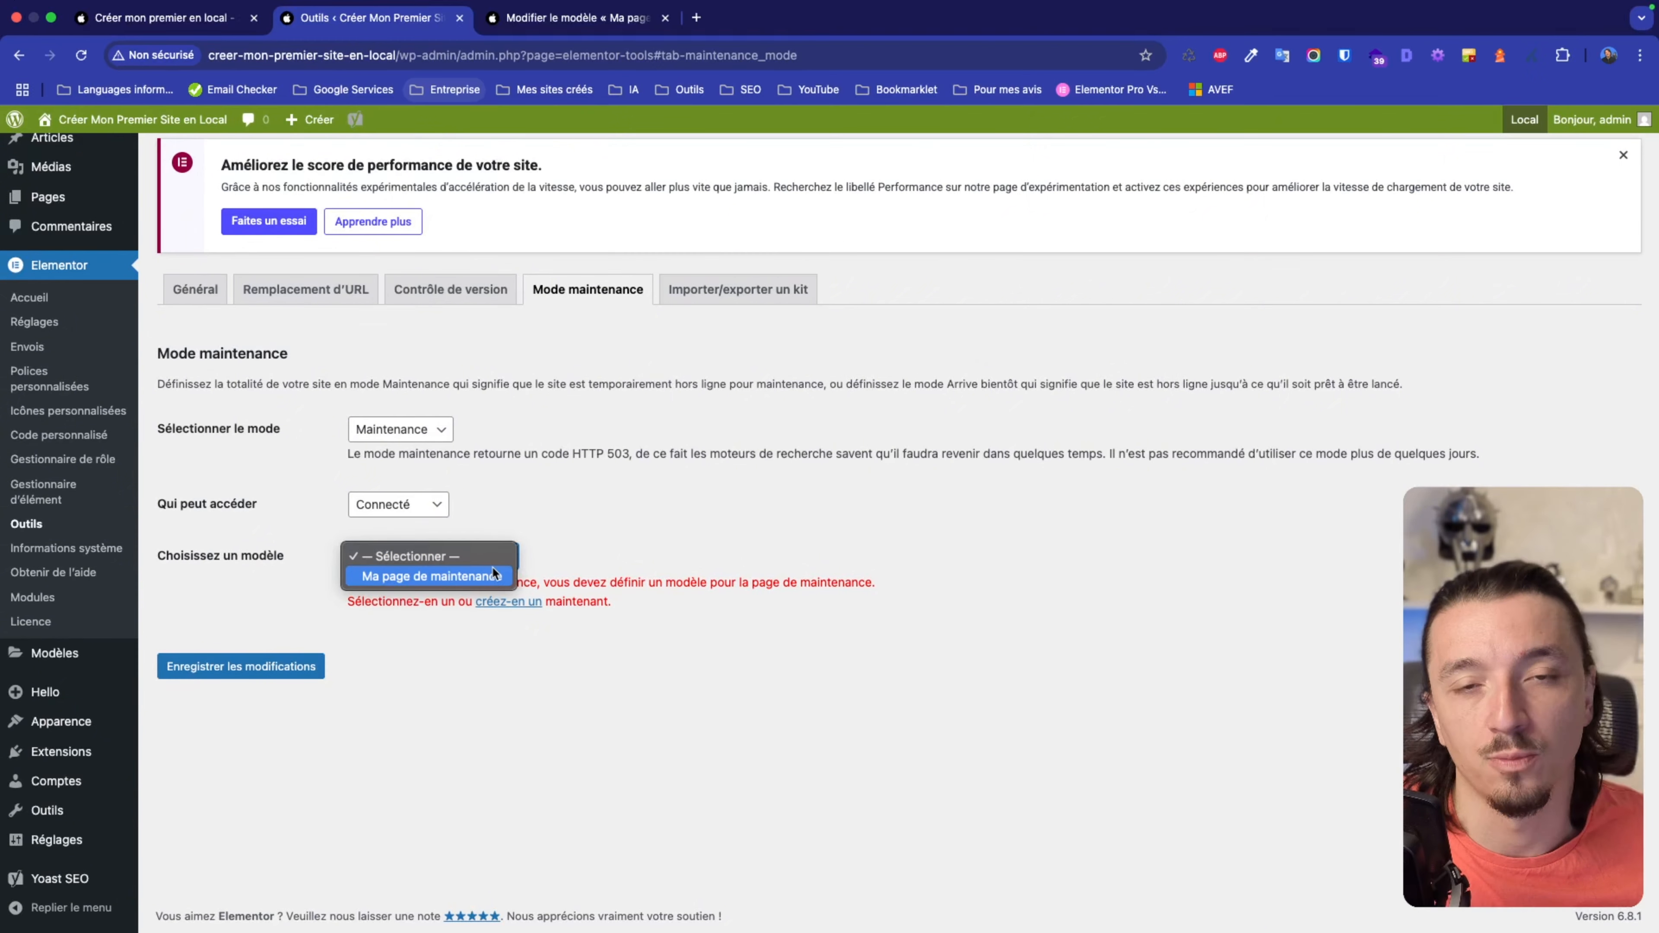
{"action": "left_click", "coordinate": [453, 576]}
{"action": "left_click", "coordinate": [270, 657]}
{"action": "key", "text": "ctrl+Right"}
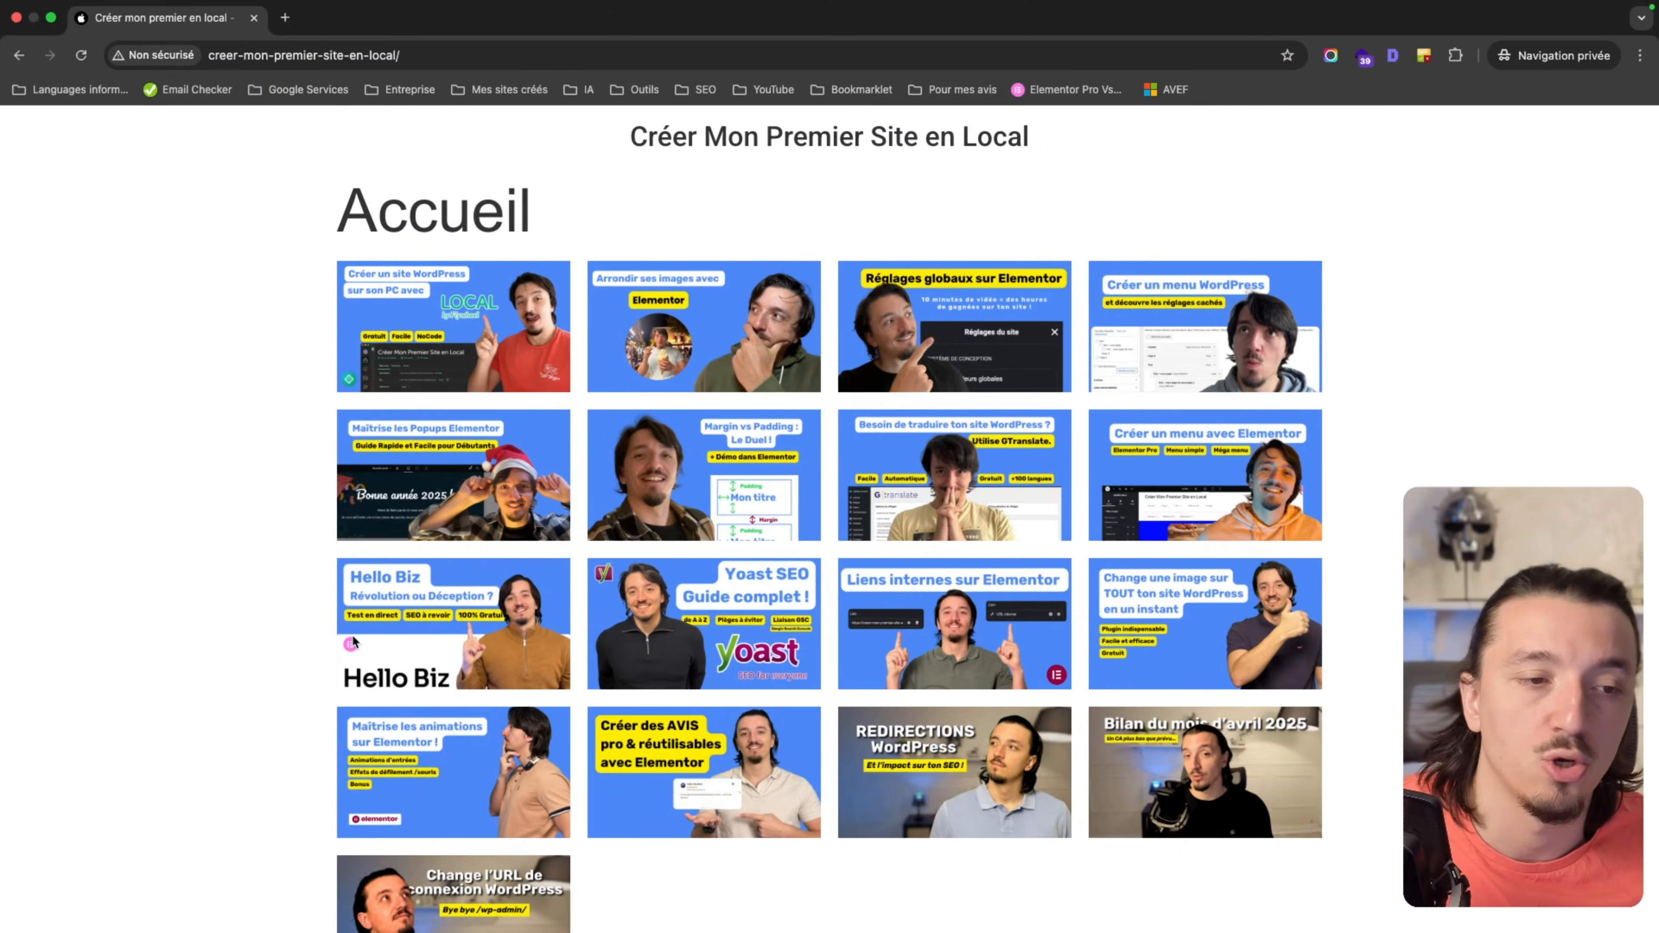
Reload the public site in the private window to see the maintenance page, then return to admin.
{"action": "key", "text": "super+r"}
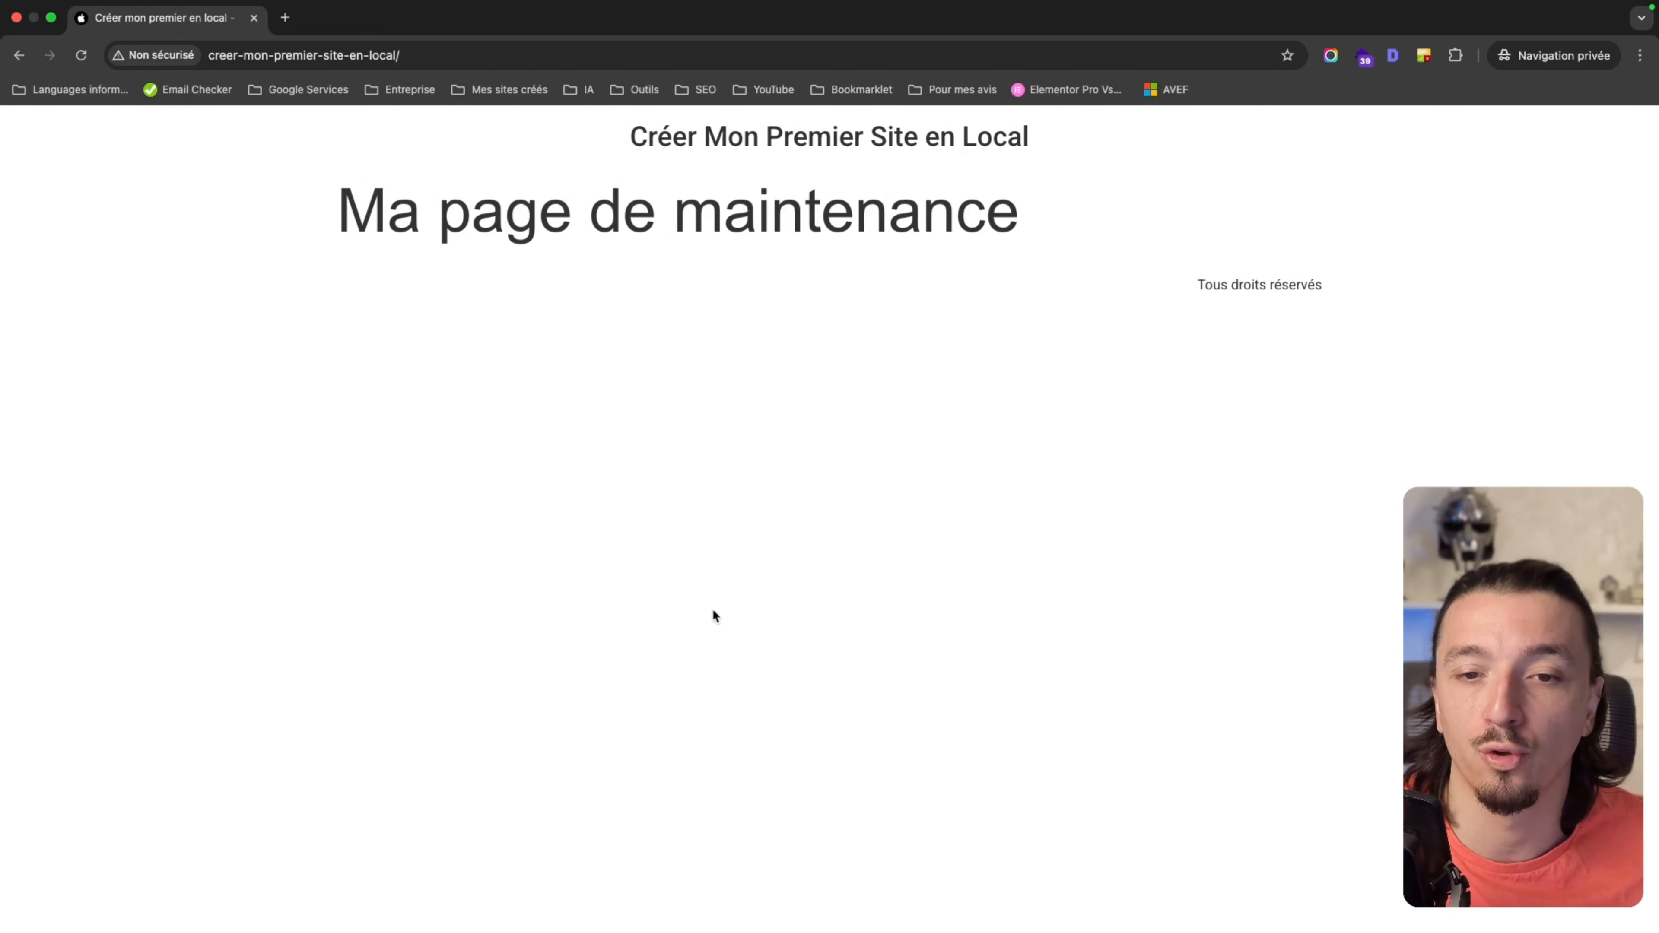
{"action": "key", "text": "ctrl+Left"}
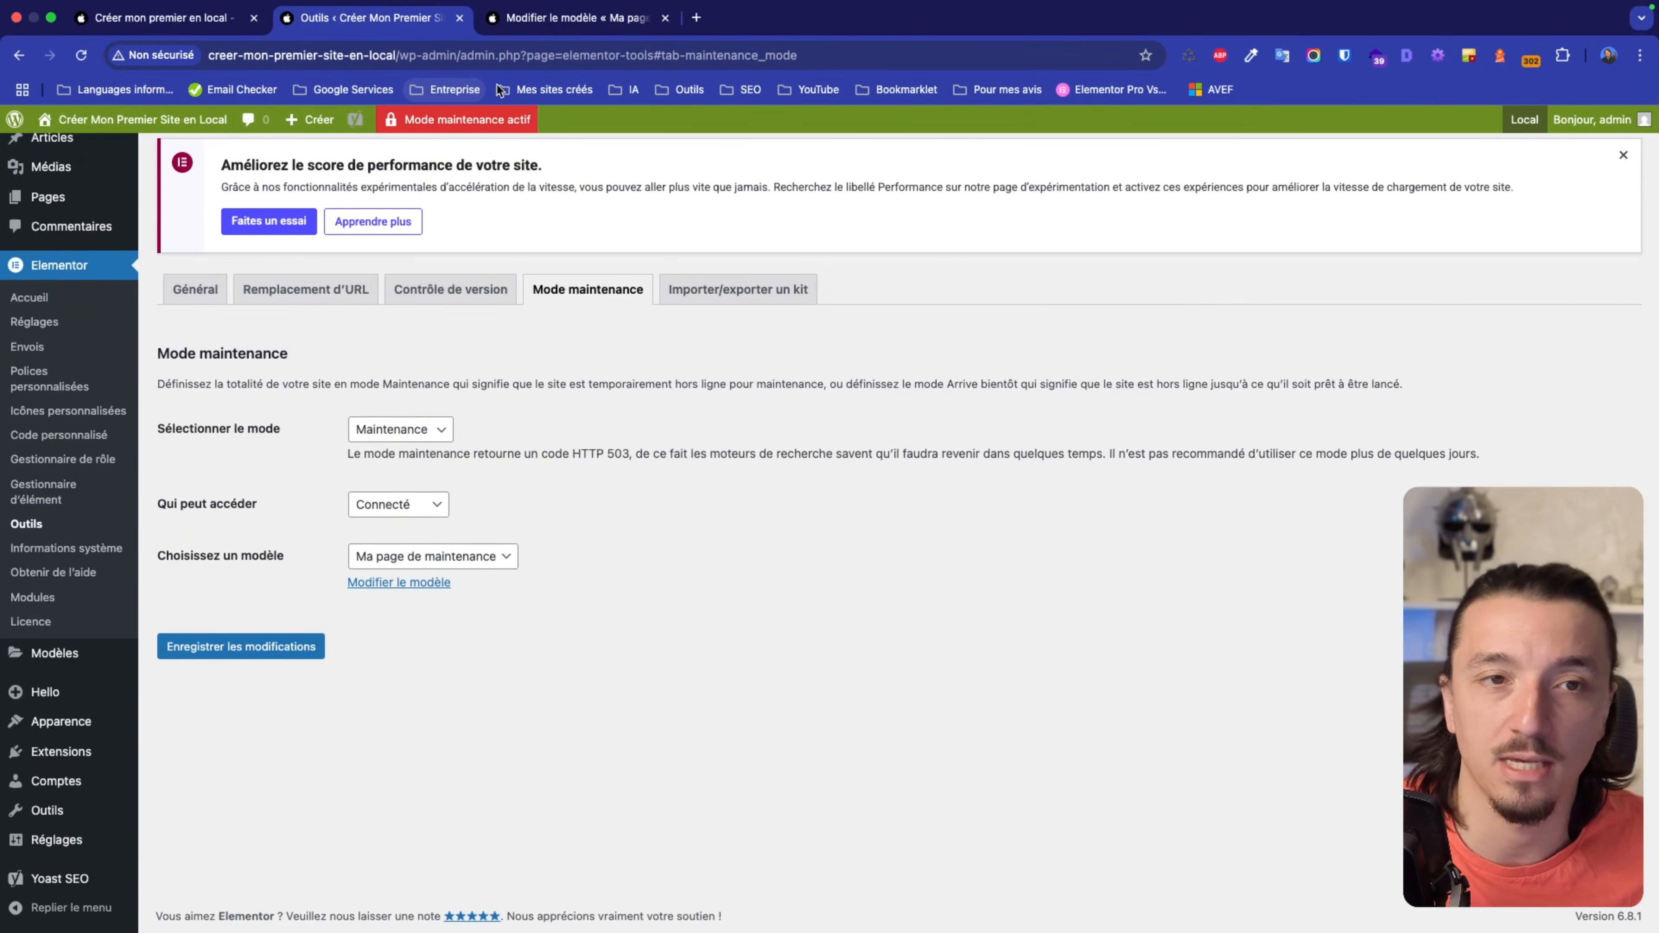
Save the template's page settings and launch 'Ma page de maintenance' with Elementor.
{"action": "left_click", "coordinate": [568, 18]}
{"action": "scroll", "coordinate": [703, 501], "scroll_direction": "down", "scroll_amount": 5}
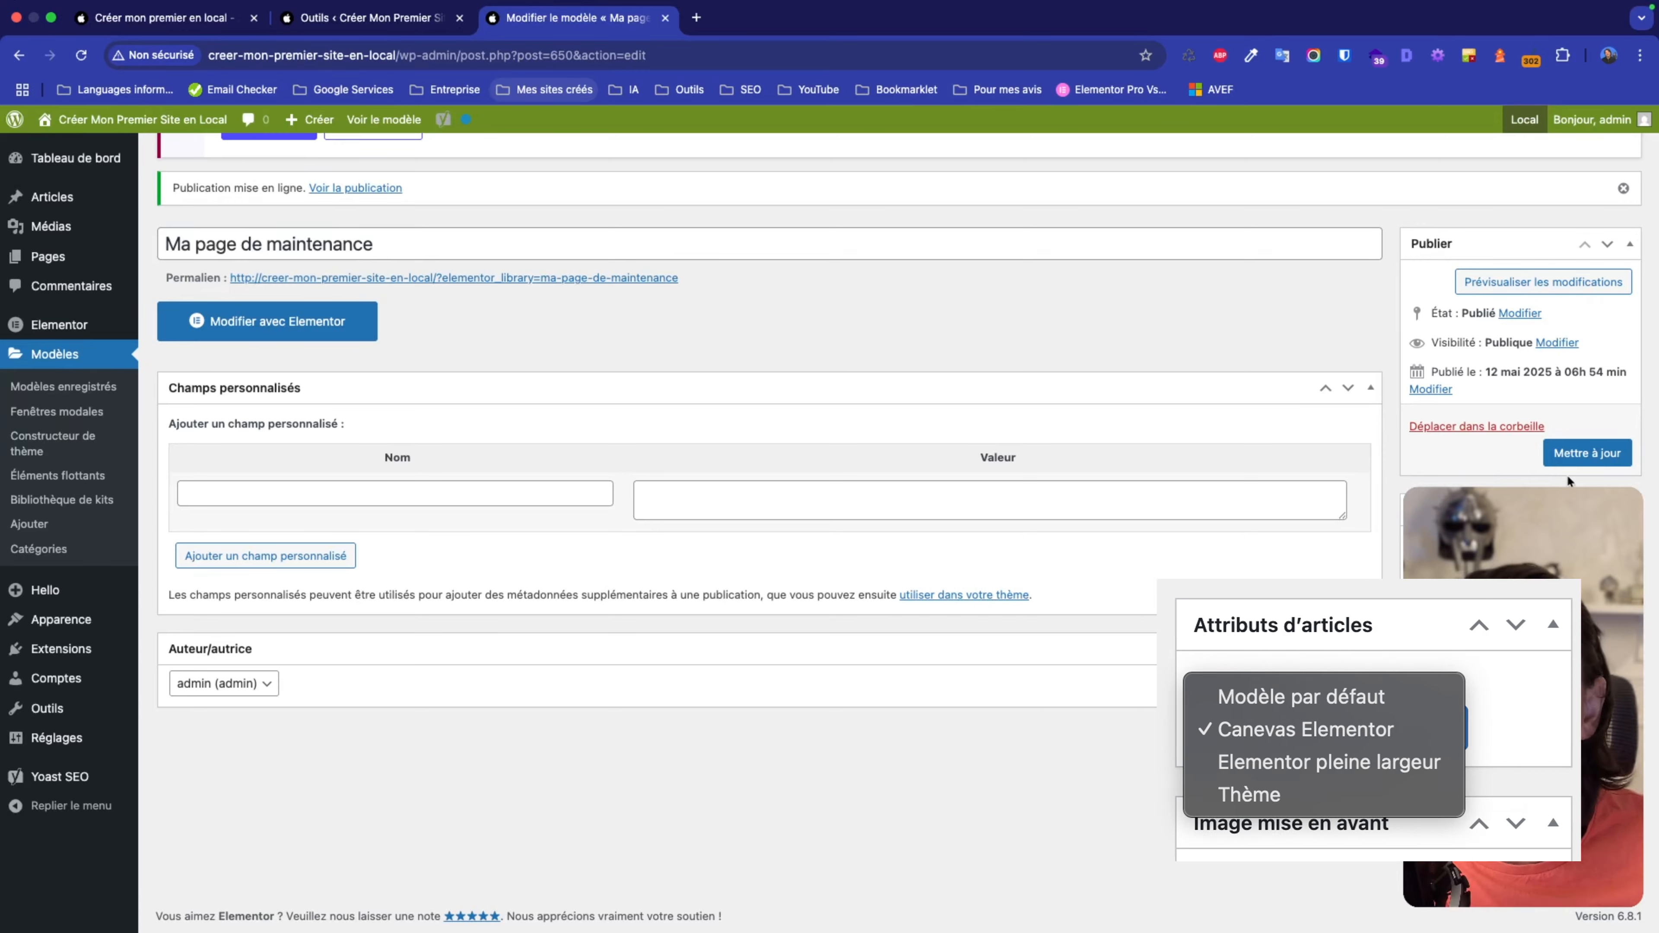
{"action": "left_click", "coordinate": [1567, 462]}
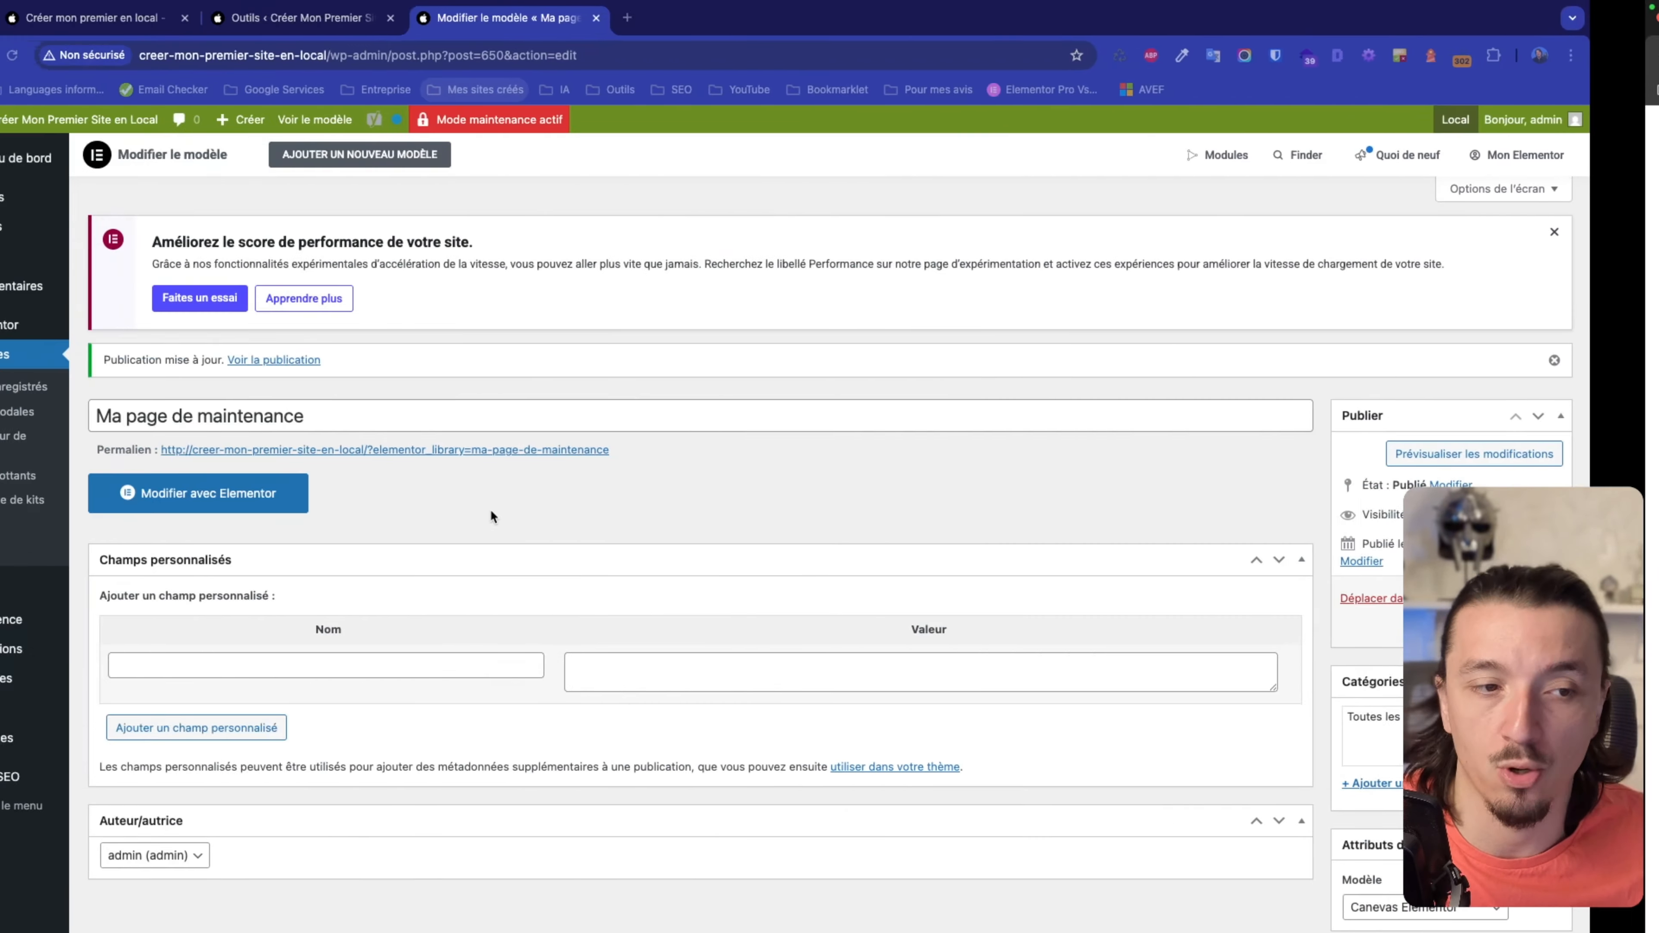
{"action": "left_click", "coordinate": [322, 508]}
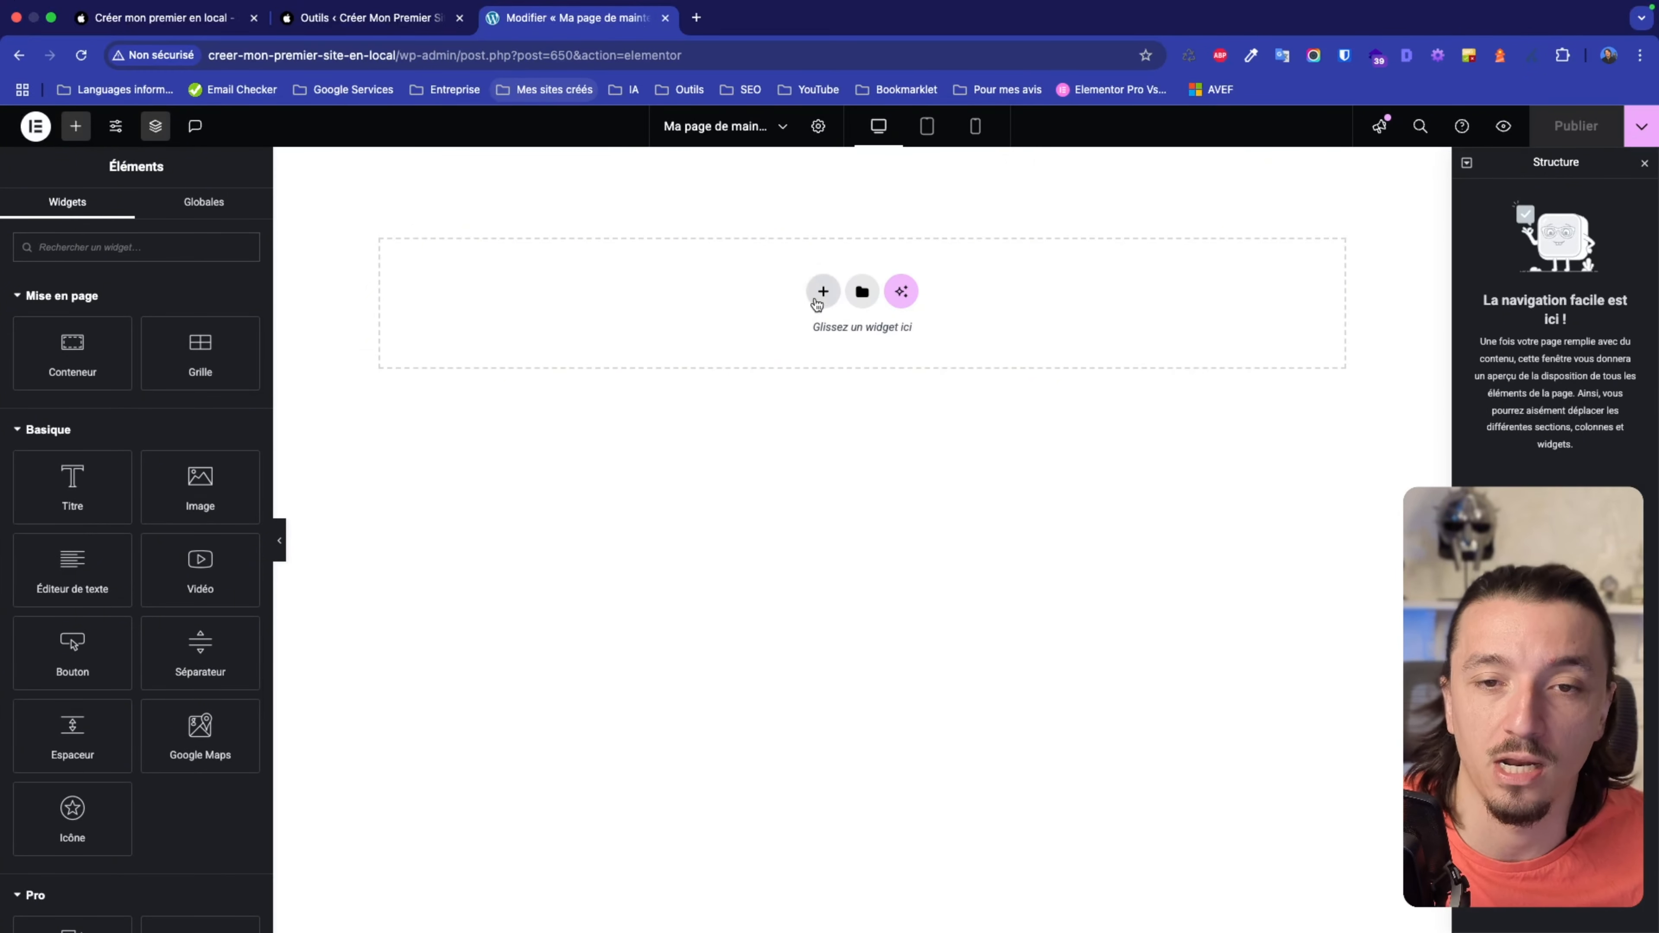
Add a single-column Flexbox container with the 'Ajoutez votre titre ici' heading and publish.
{"action": "left_click", "coordinate": [823, 293]}
{"action": "left_click", "coordinate": [794, 349]}
{"action": "left_click", "coordinate": [620, 330]}
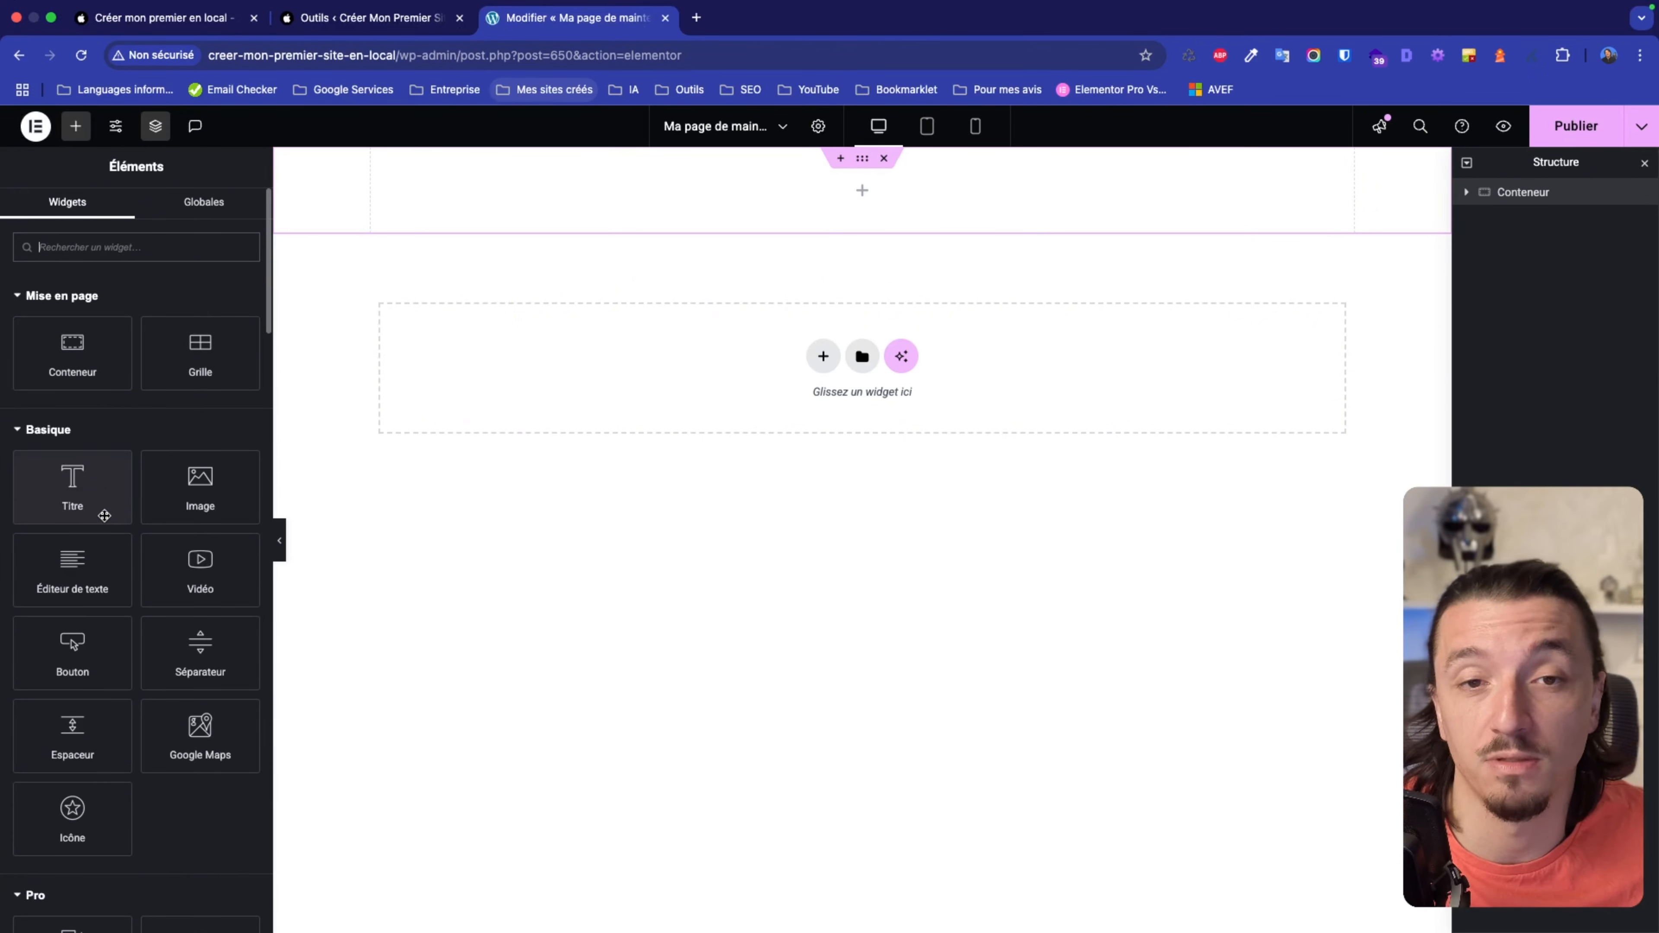
{"action": "left_click_drag", "start_coordinate": [101, 510], "coordinate": [1385, 194]}
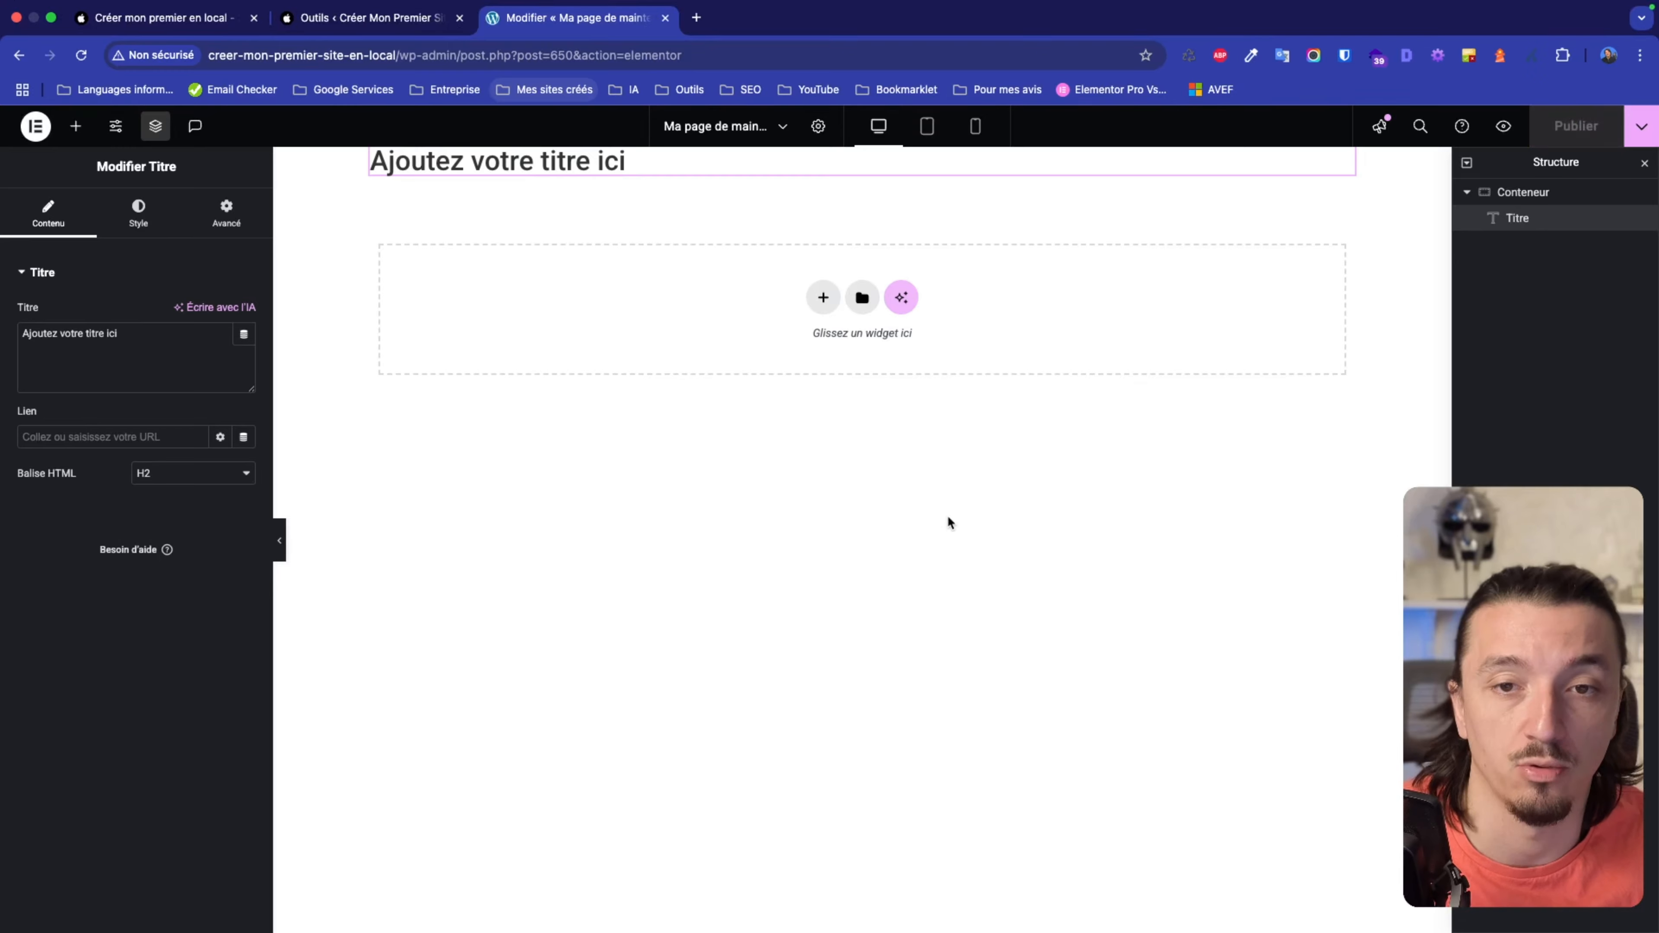
{"action": "key", "text": "ctrl+Right"}
{"action": "key", "text": "super+r"}
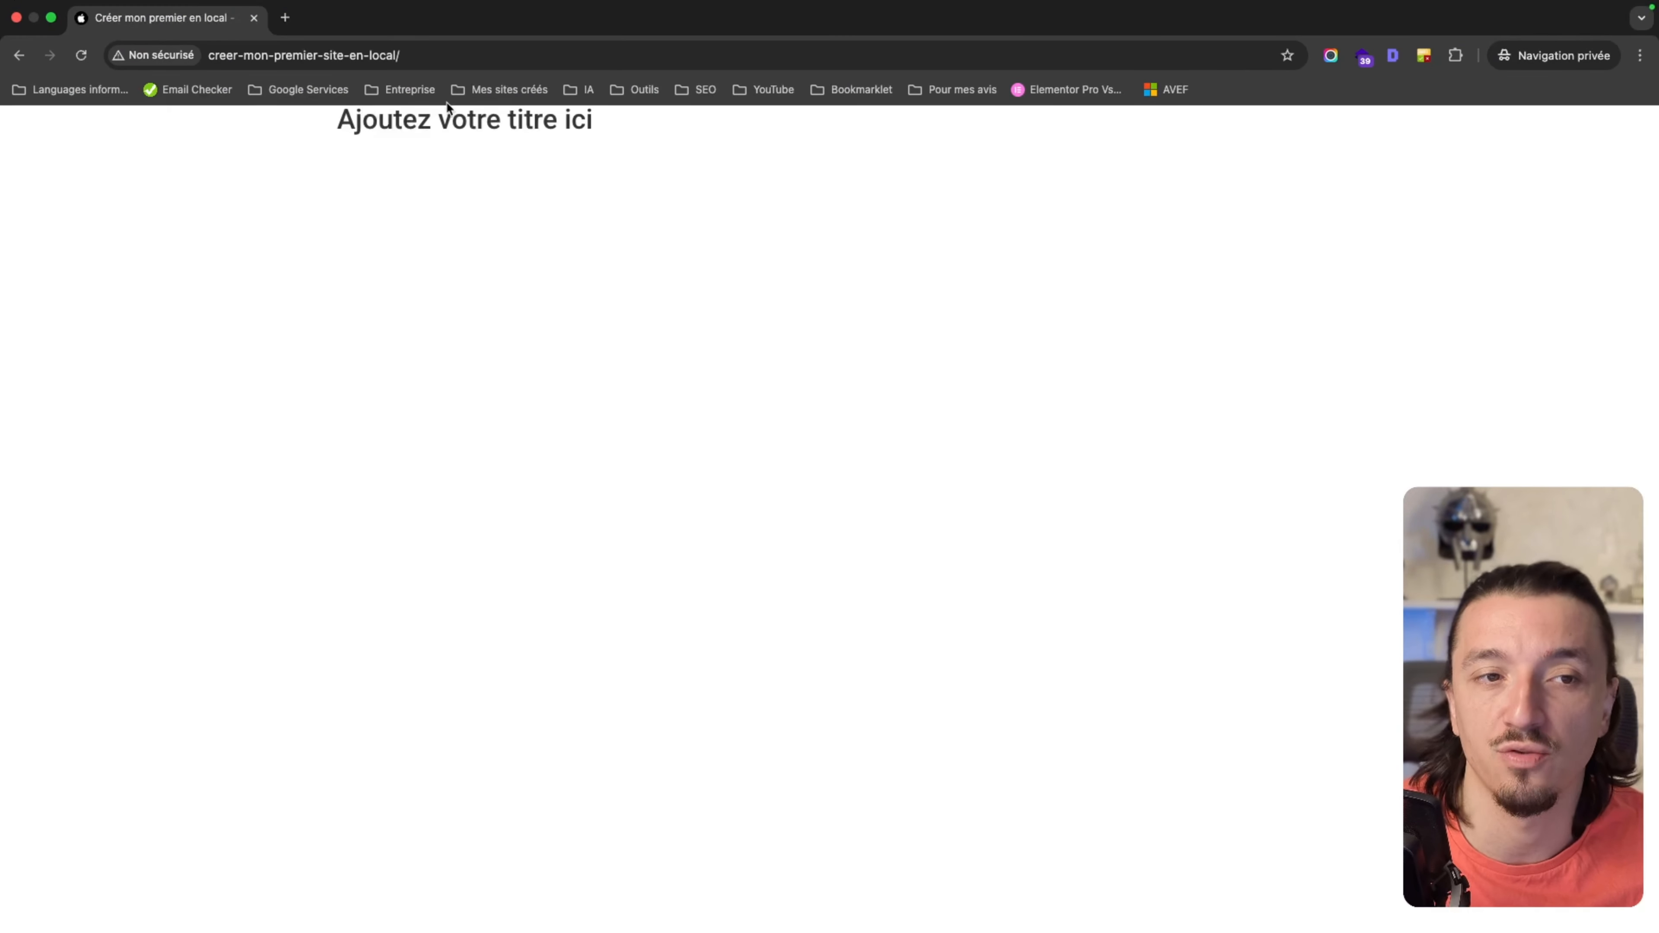
Return from the private window to the Elementor editor showing the countdown template.
{"action": "key", "text": "ctrl+Left"}
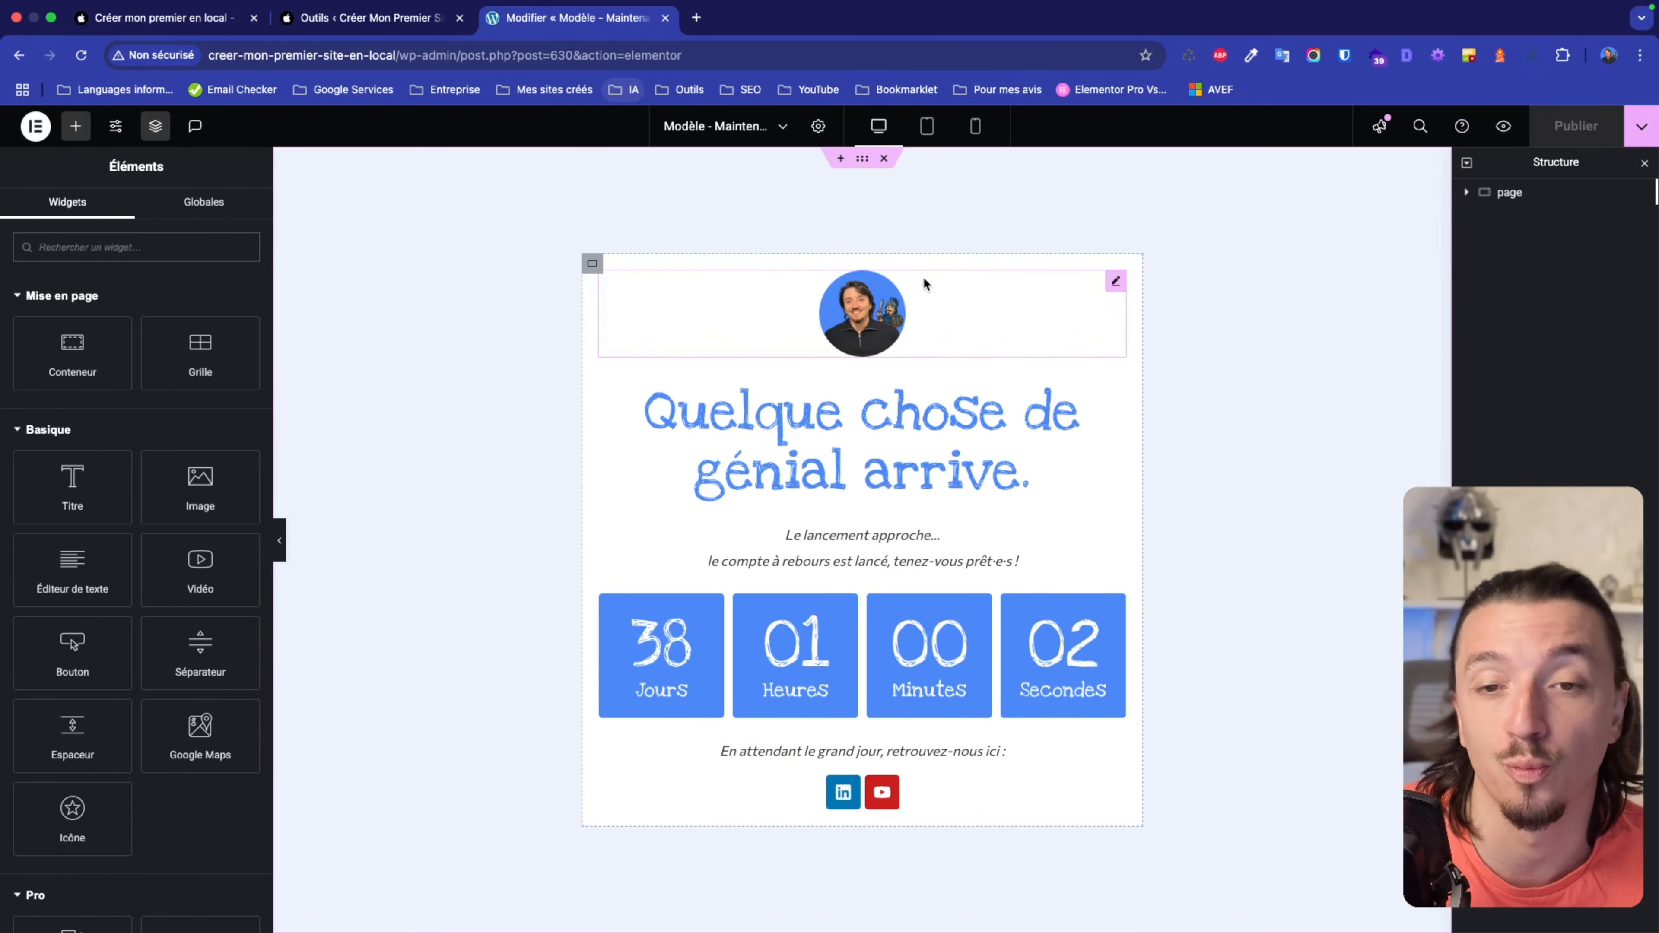
Scroll through the countdown template, then check it live in the private visitor window.
{"action": "scroll", "coordinate": [869, 470], "scroll_direction": "down", "scroll_amount": 2}
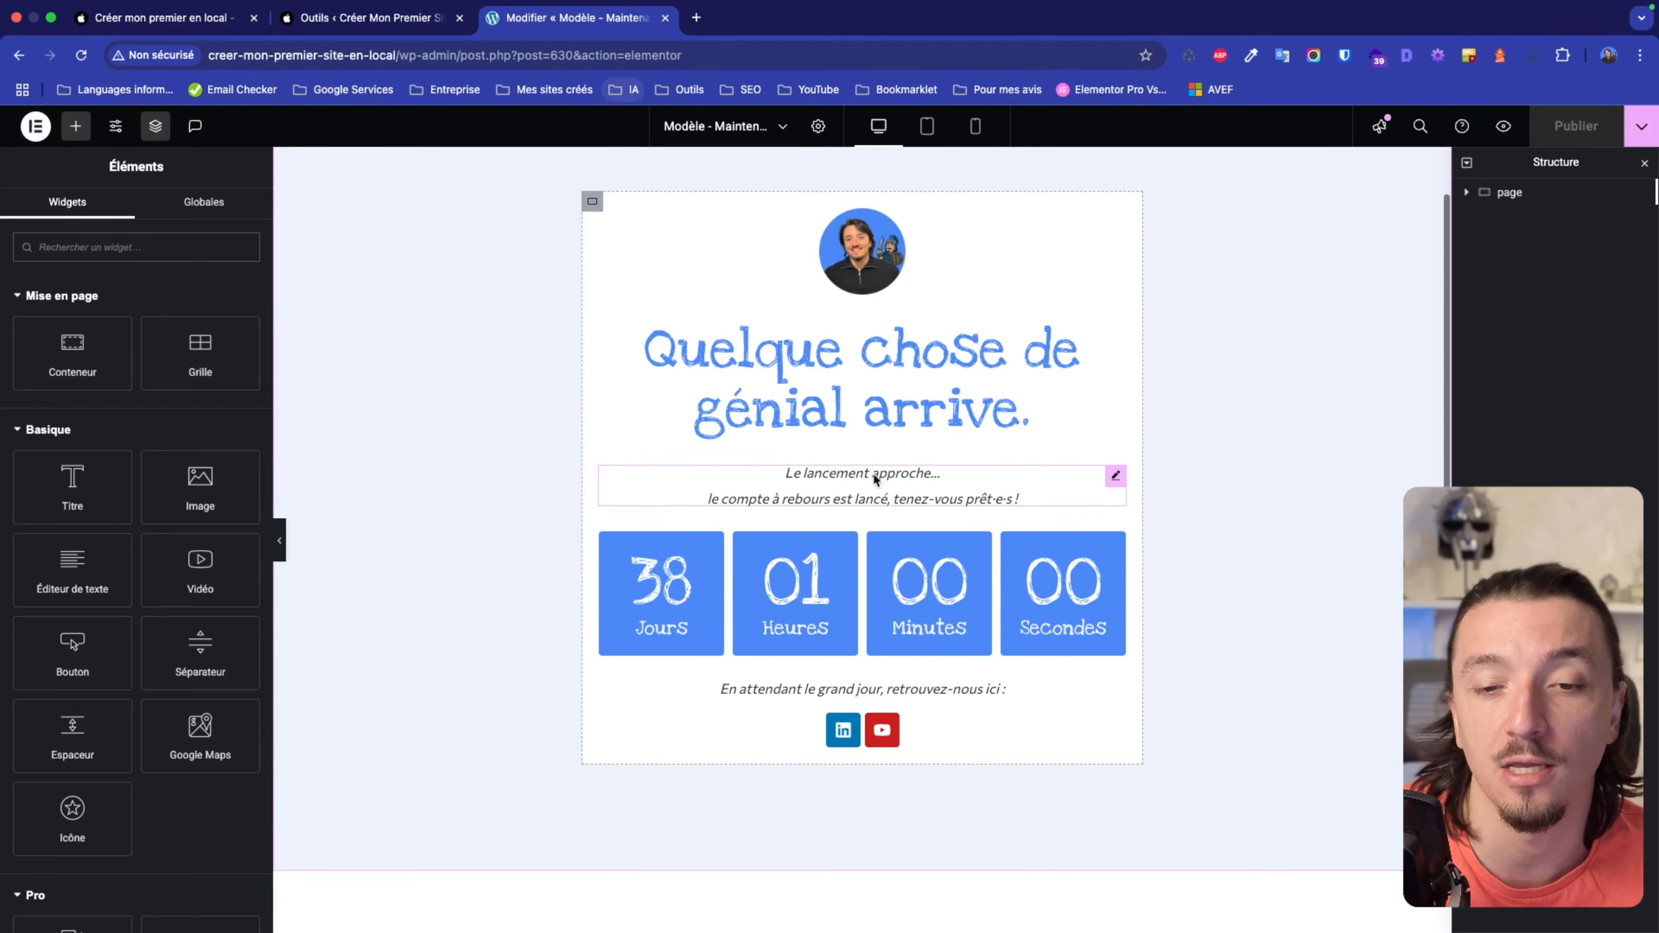
{"action": "scroll", "coordinate": [795, 489], "scroll_direction": "down", "scroll_amount": 2}
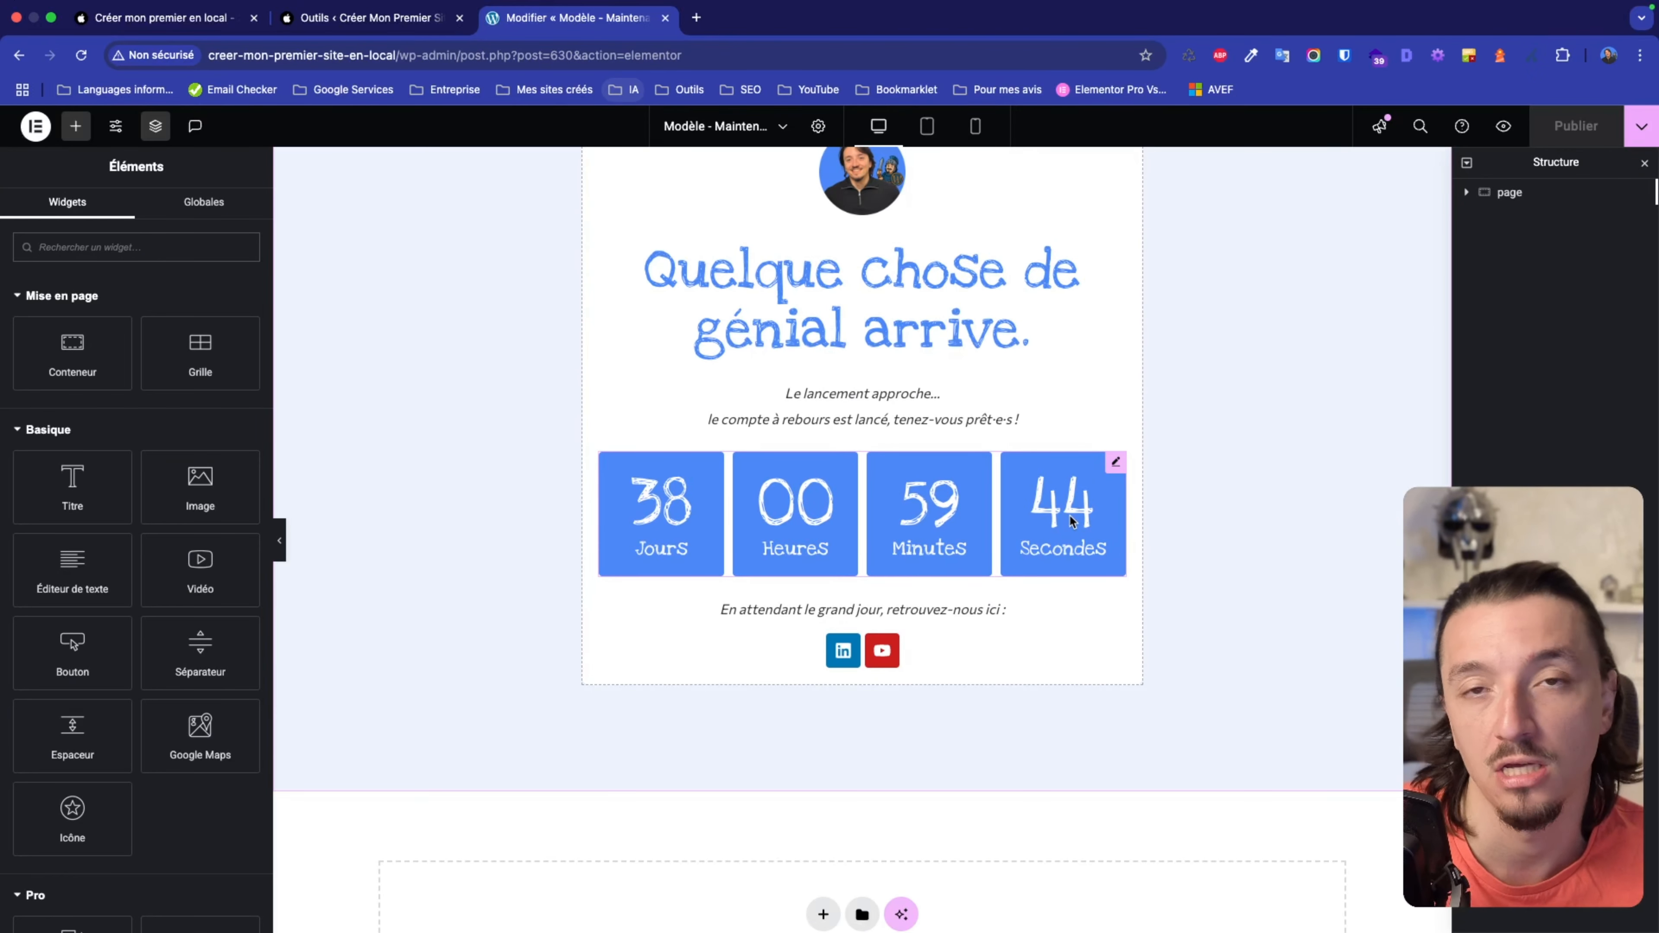
{"action": "scroll", "coordinate": [952, 600], "scroll_direction": "down", "scroll_amount": 1}
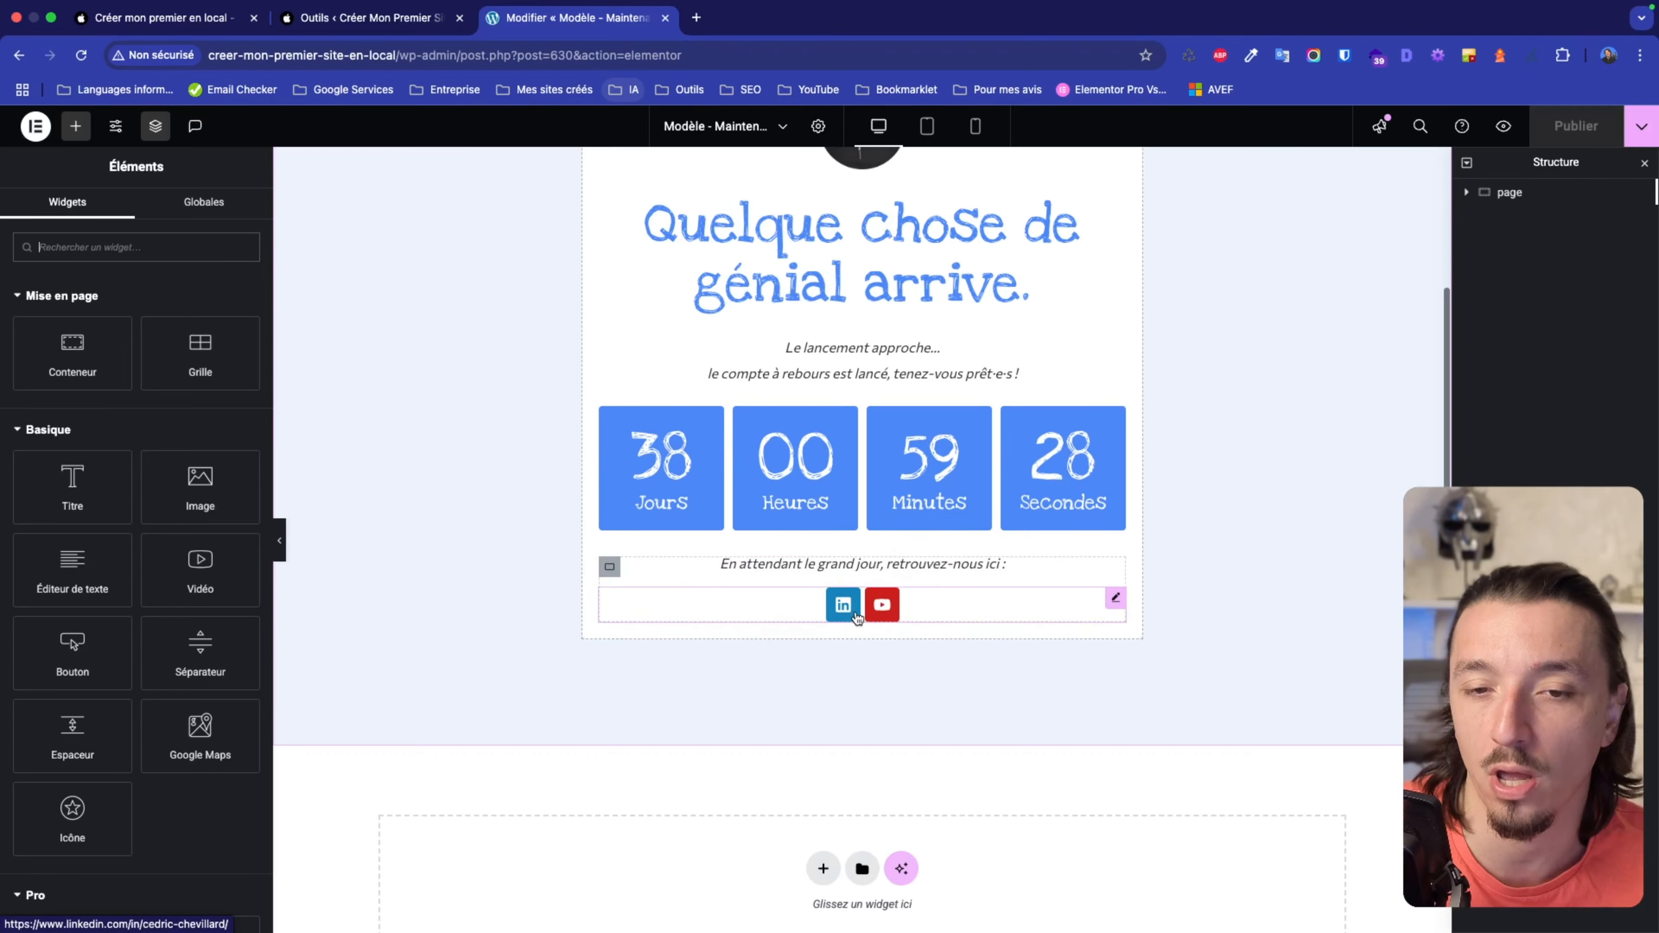
{"action": "scroll", "coordinate": [855, 611], "scroll_direction": "up", "scroll_amount": 3}
{"action": "key", "text": "ctrl+Right"}
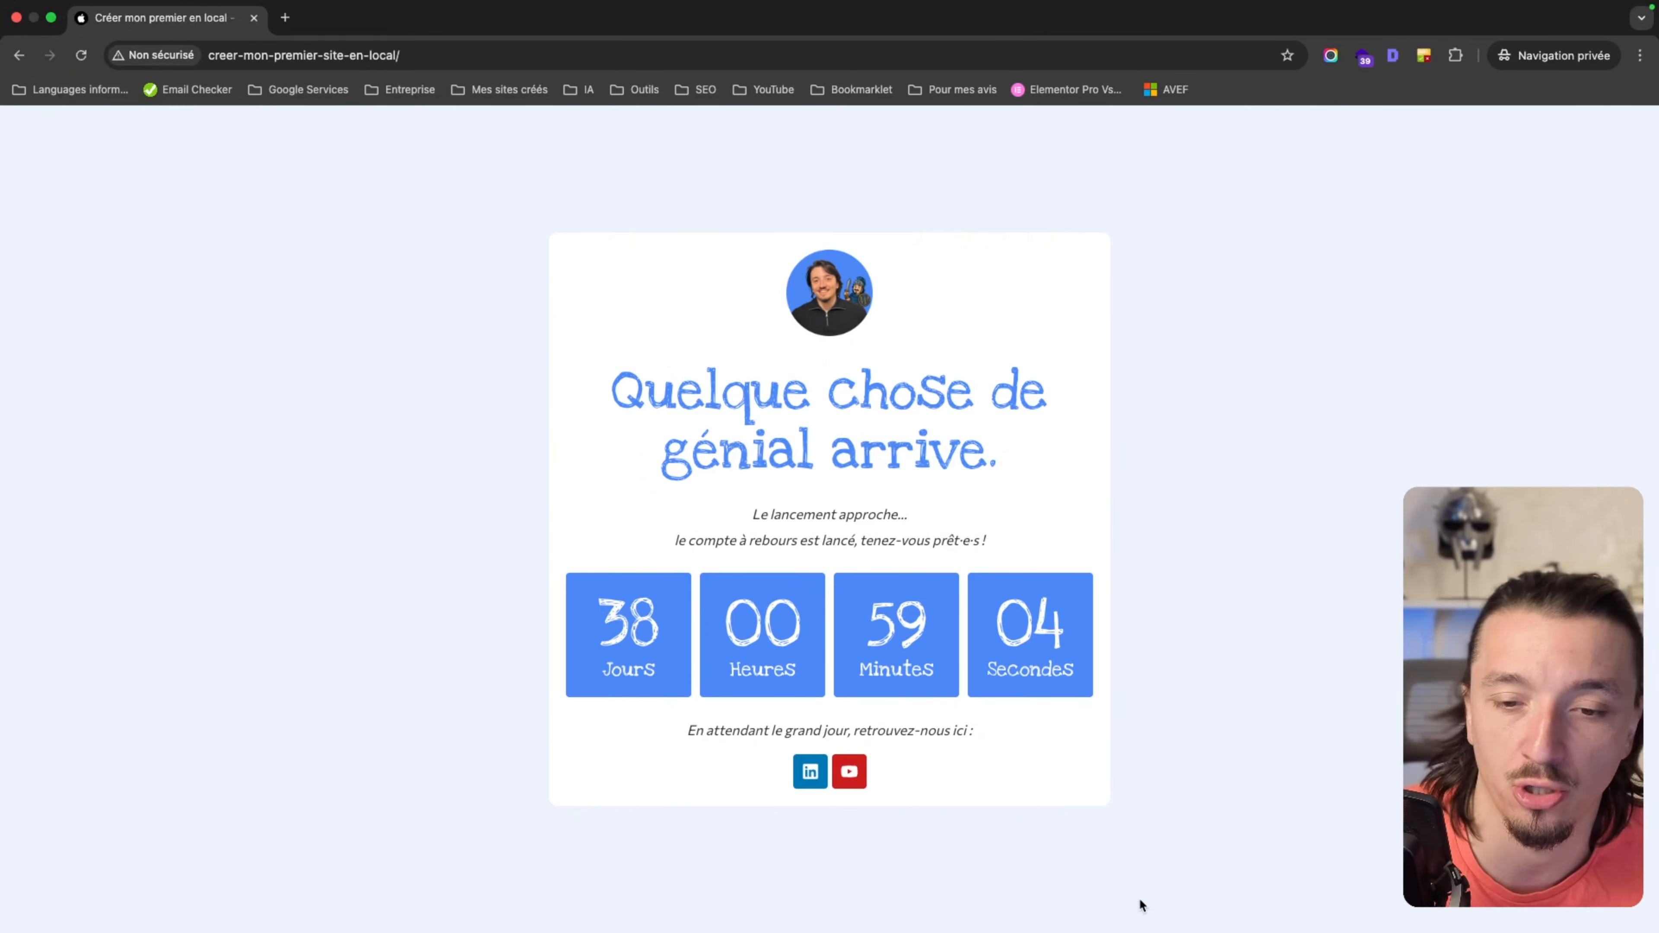
{"action": "scroll", "coordinate": [1165, 756], "scroll_direction": "down", "scroll_amount": 1}
{"action": "scroll", "coordinate": [1166, 752], "scroll_direction": "up", "scroll_amount": 1}
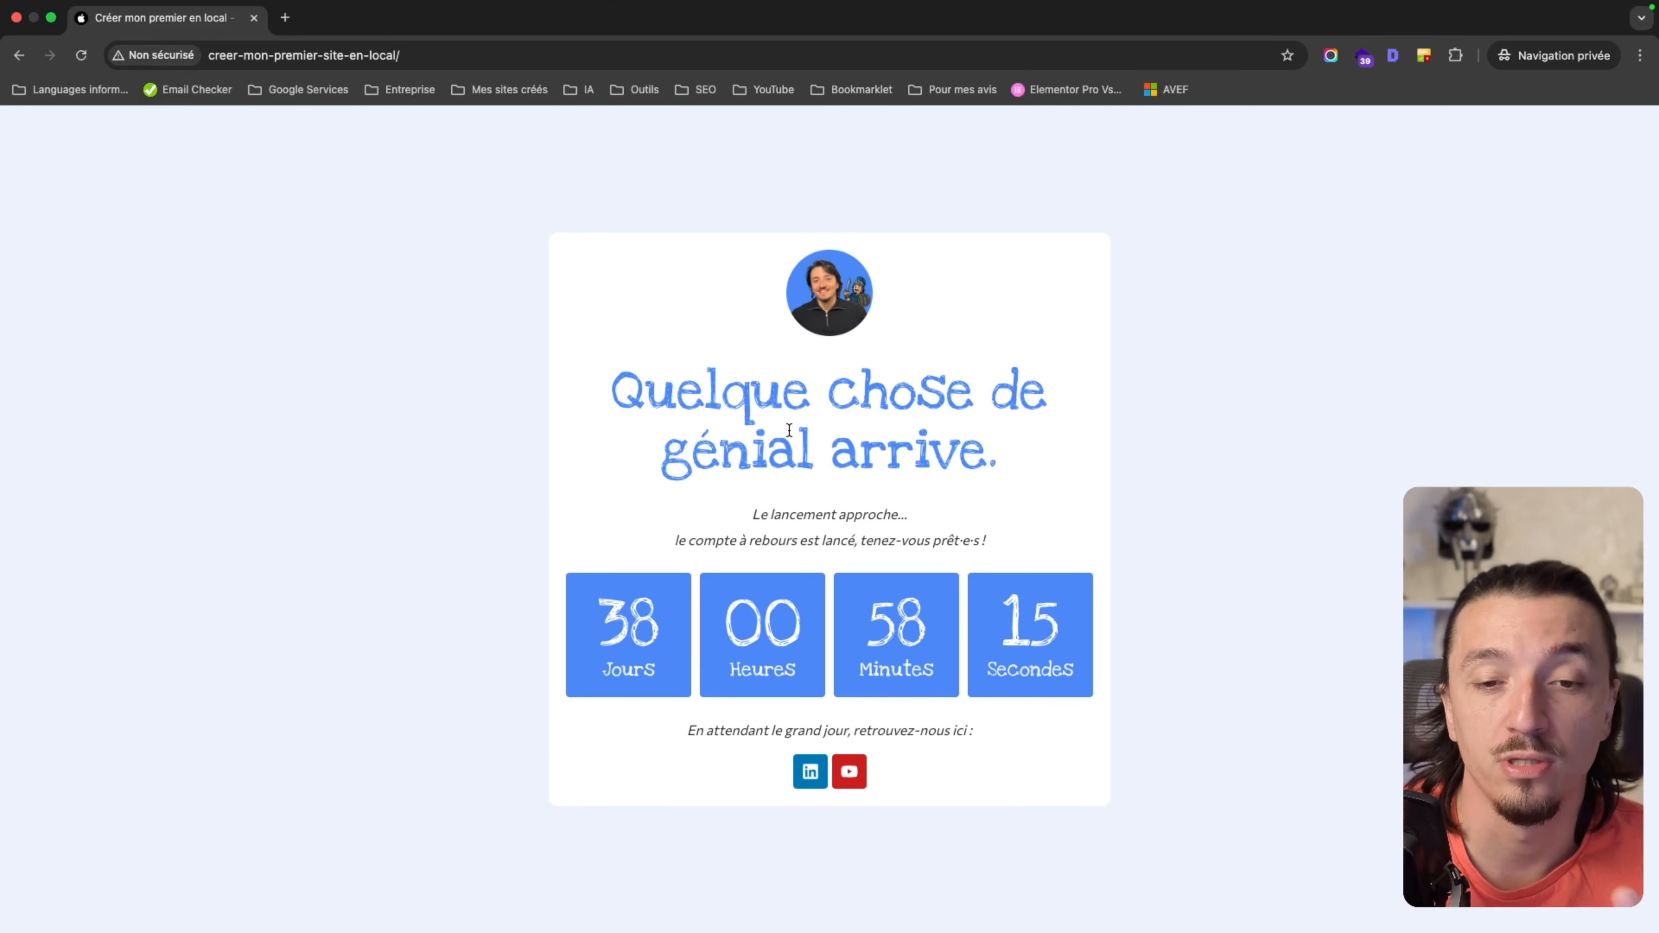
{"action": "left_click", "coordinate": [535, 58]}
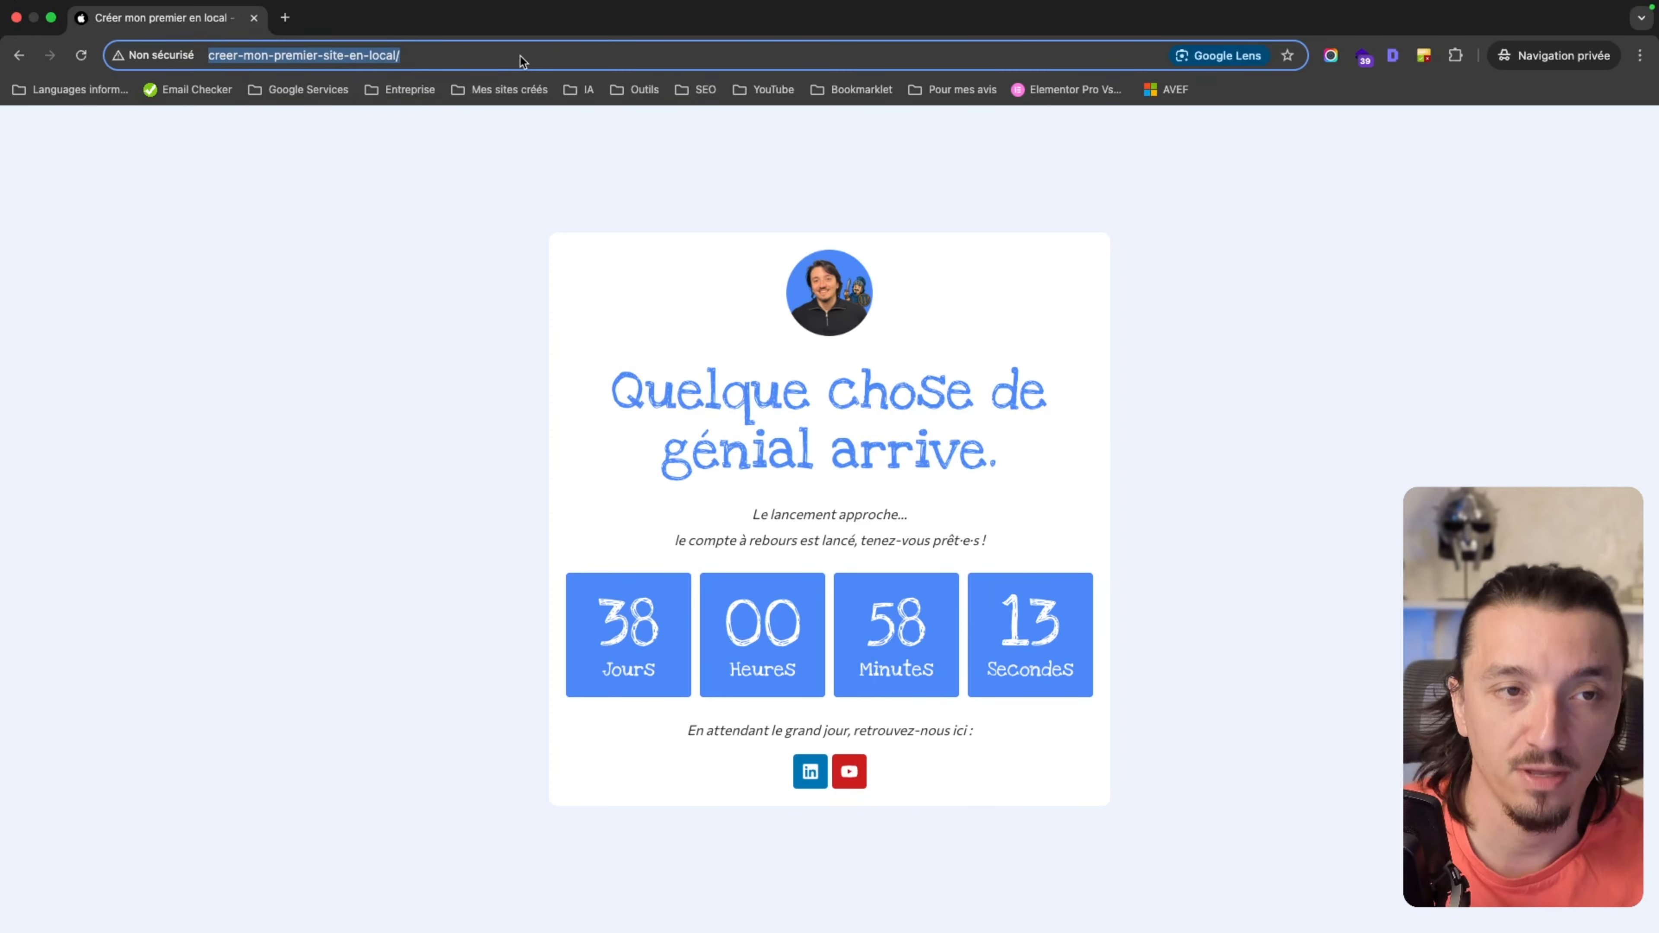
Append 'connexion/' to the site address to load the WordPress login page.
{"action": "left_click", "coordinate": [535, 60]}
{"action": "type", "text": "conn"}
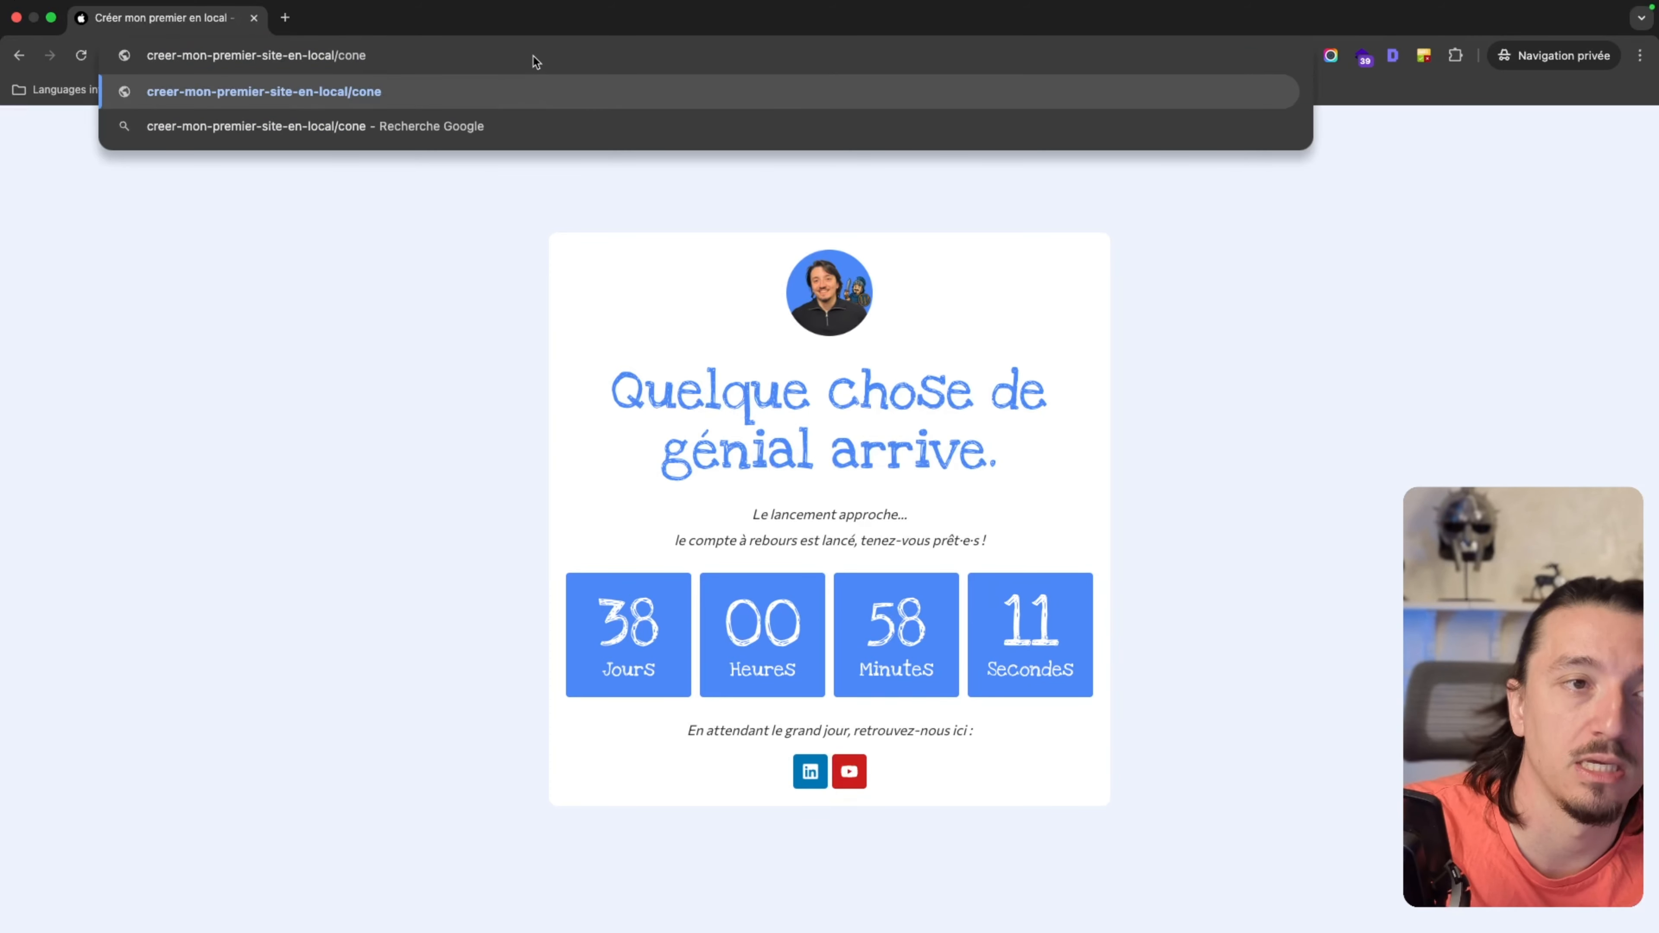
{"action": "type", "text": "exion/"}
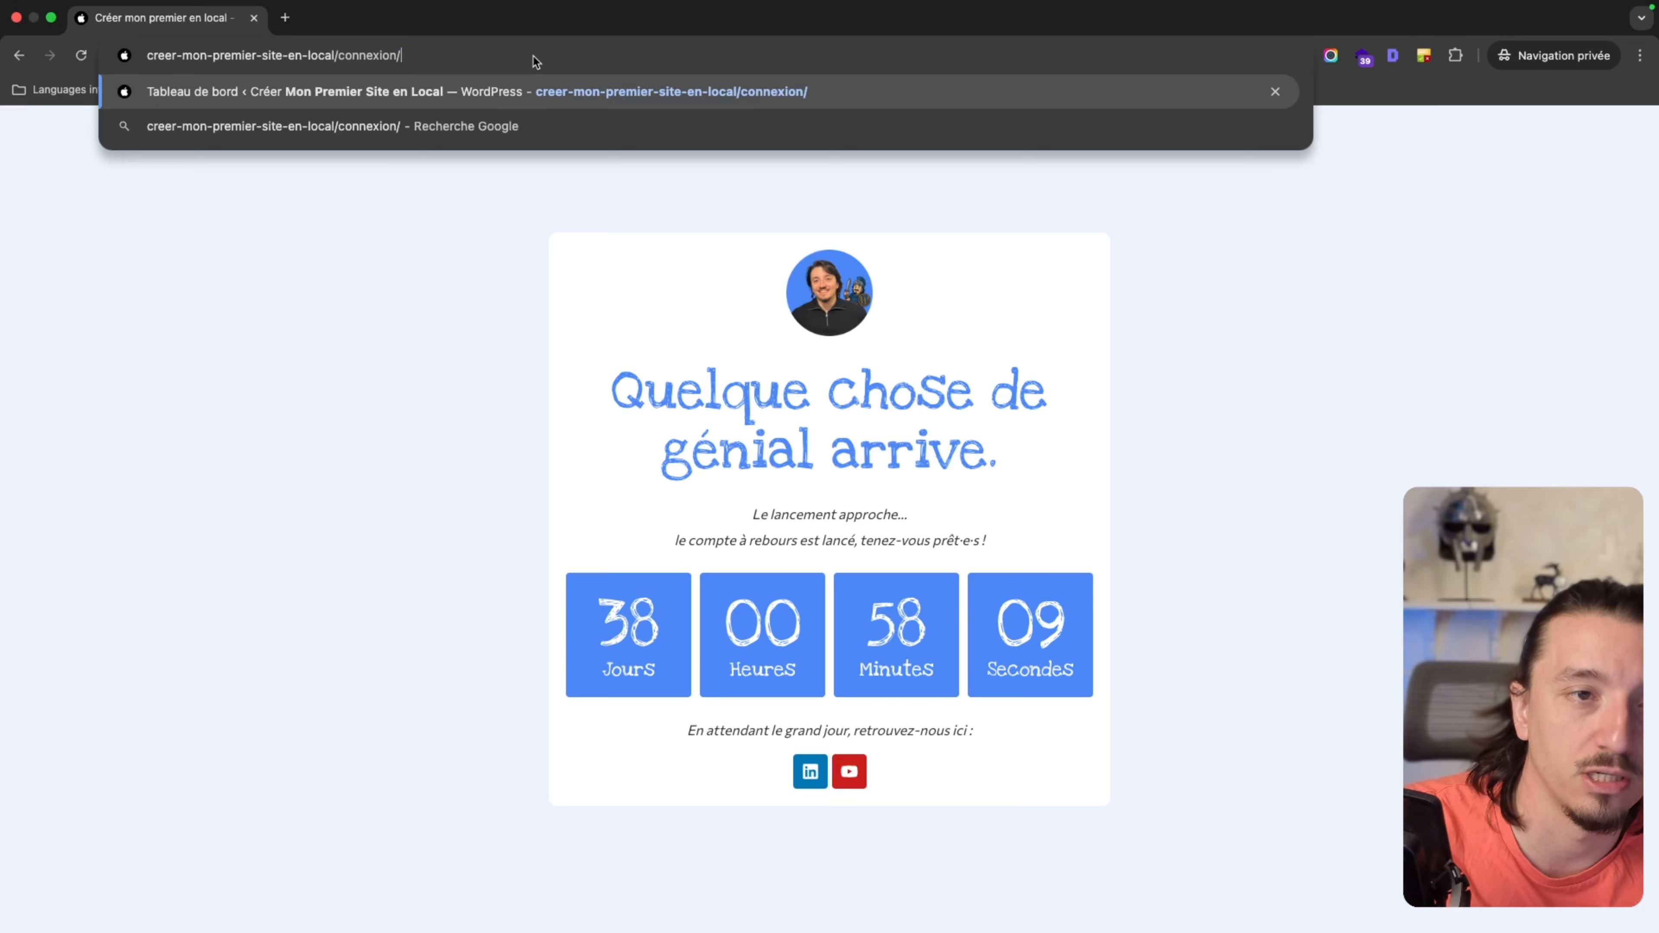
{"action": "key", "text": "Return"}
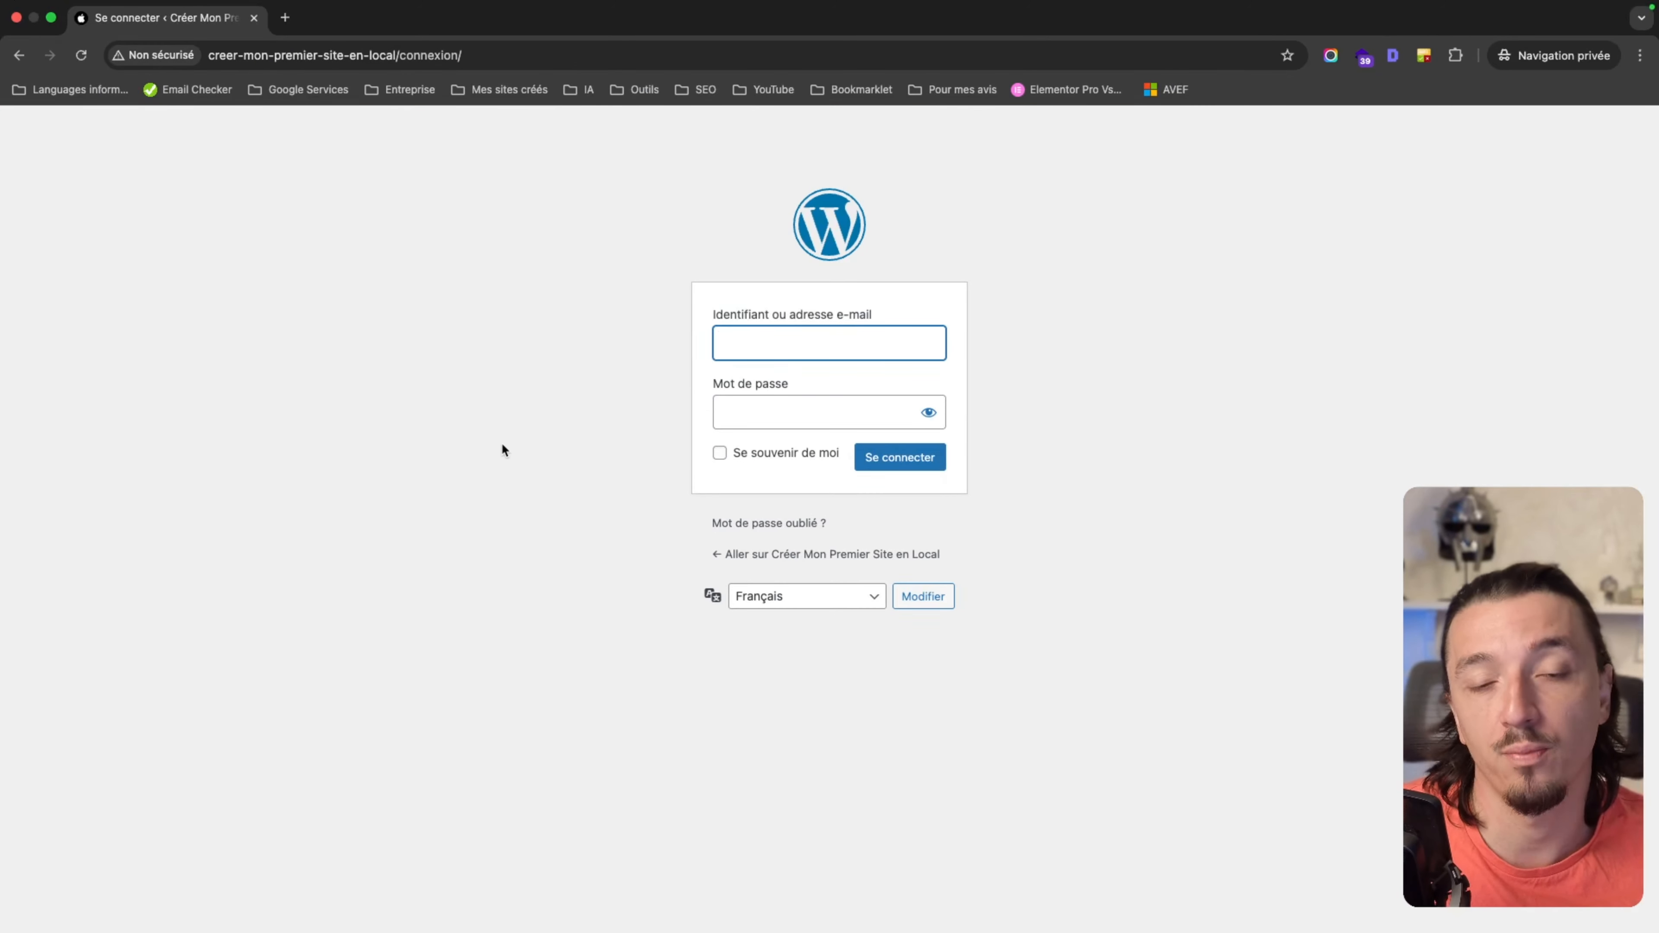
{"action": "left_click", "coordinate": [425, 81]}
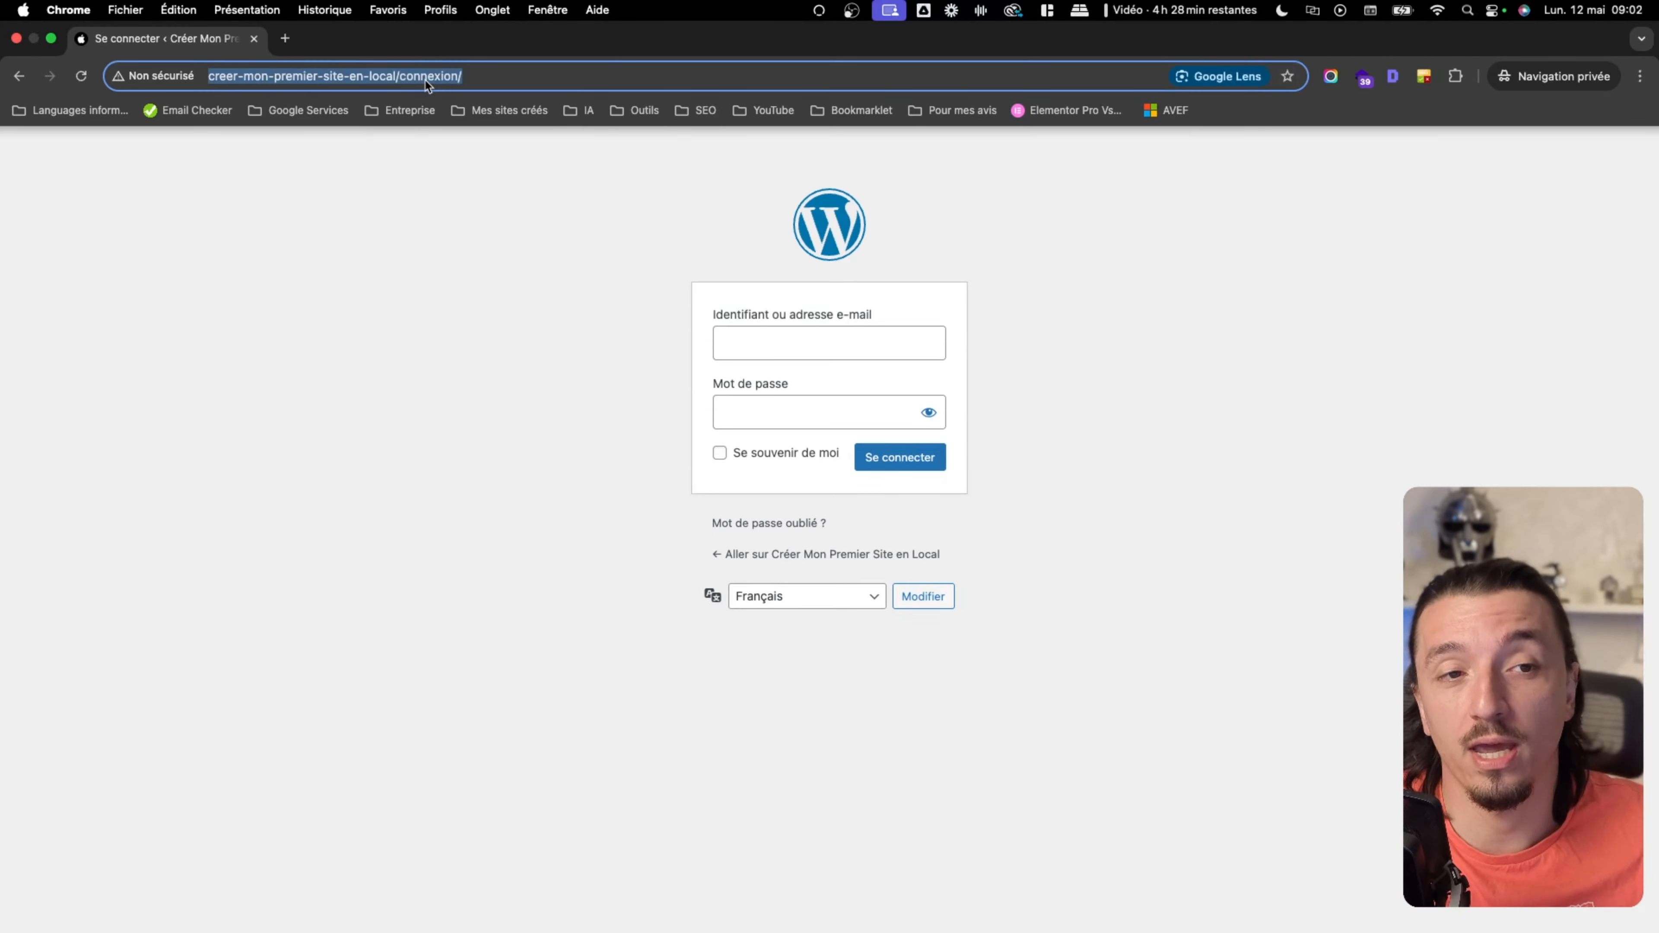
{"action": "left_click", "coordinate": [425, 77]}
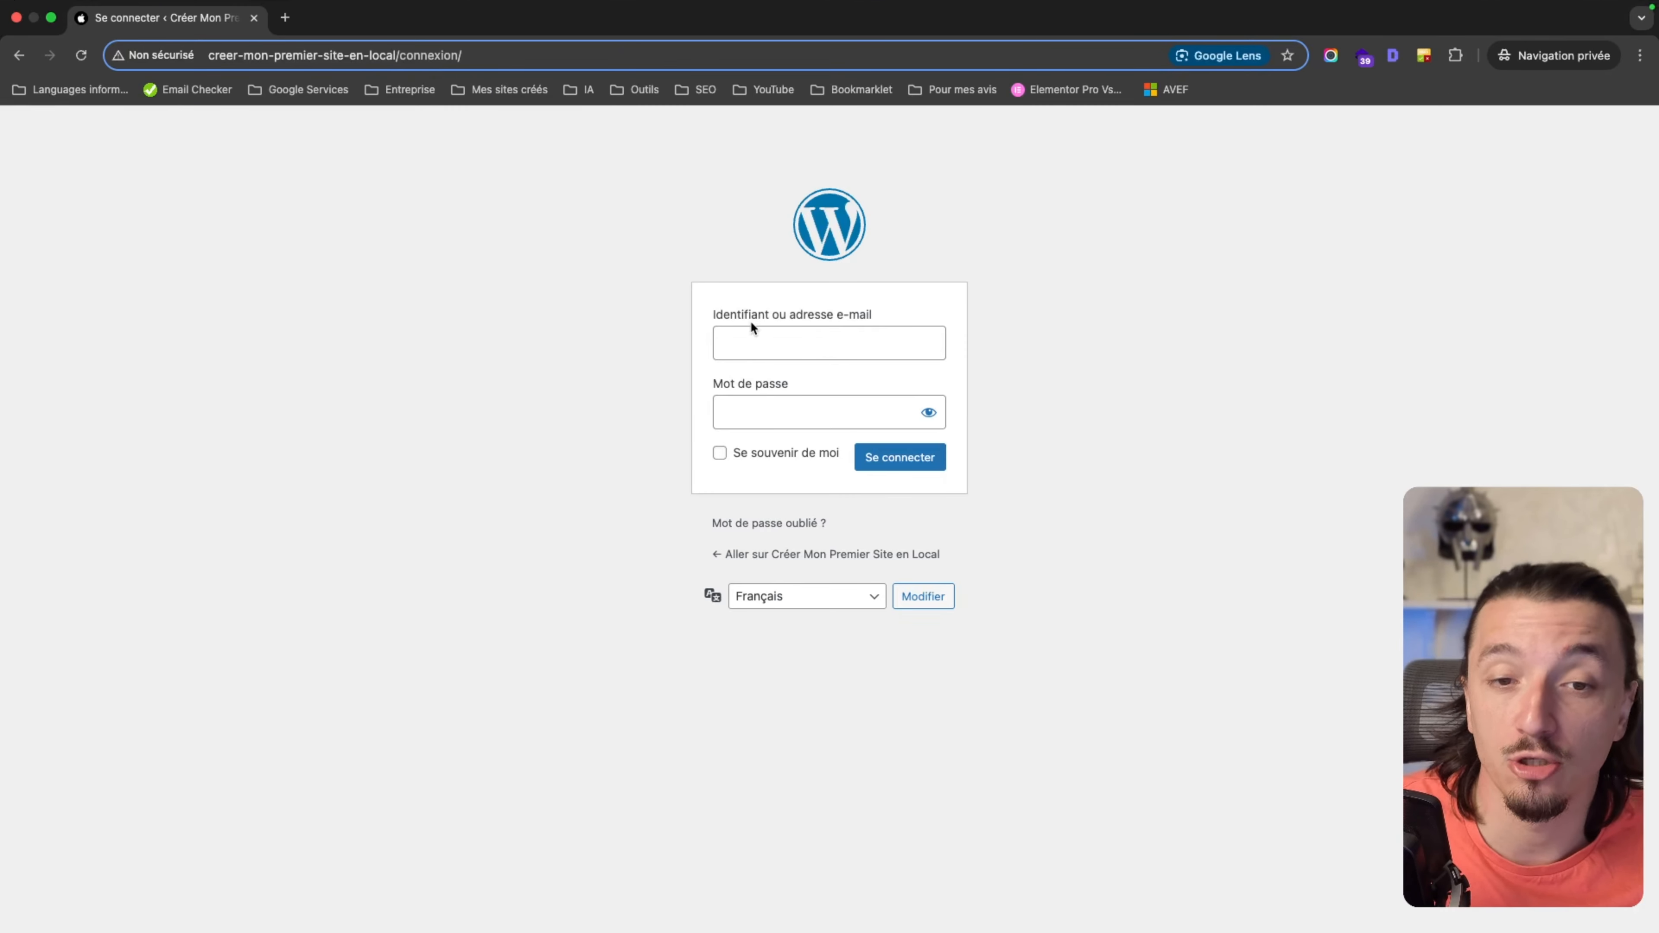
Log in with the administrator username and password to reach the normal home page.
{"action": "left_click", "coordinate": [755, 340]}
{"action": "type", "text": "ad"}
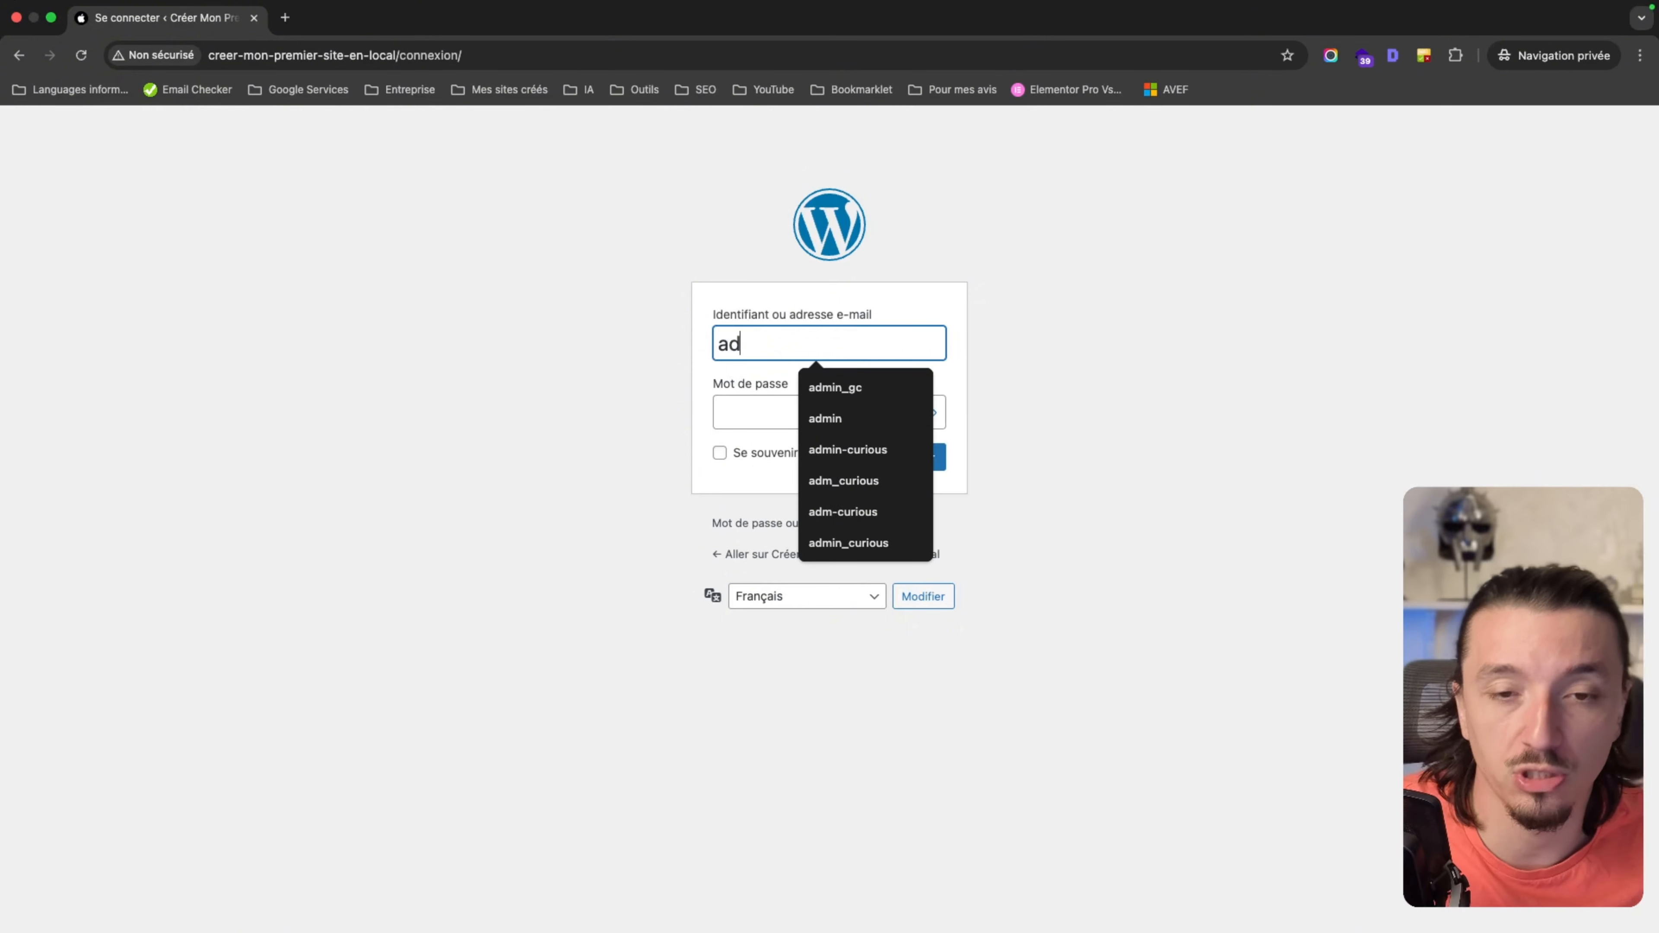
{"action": "type", "text": "min"}
{"action": "key", "text": "Tab"}
{"action": "type", "text": "admin"}
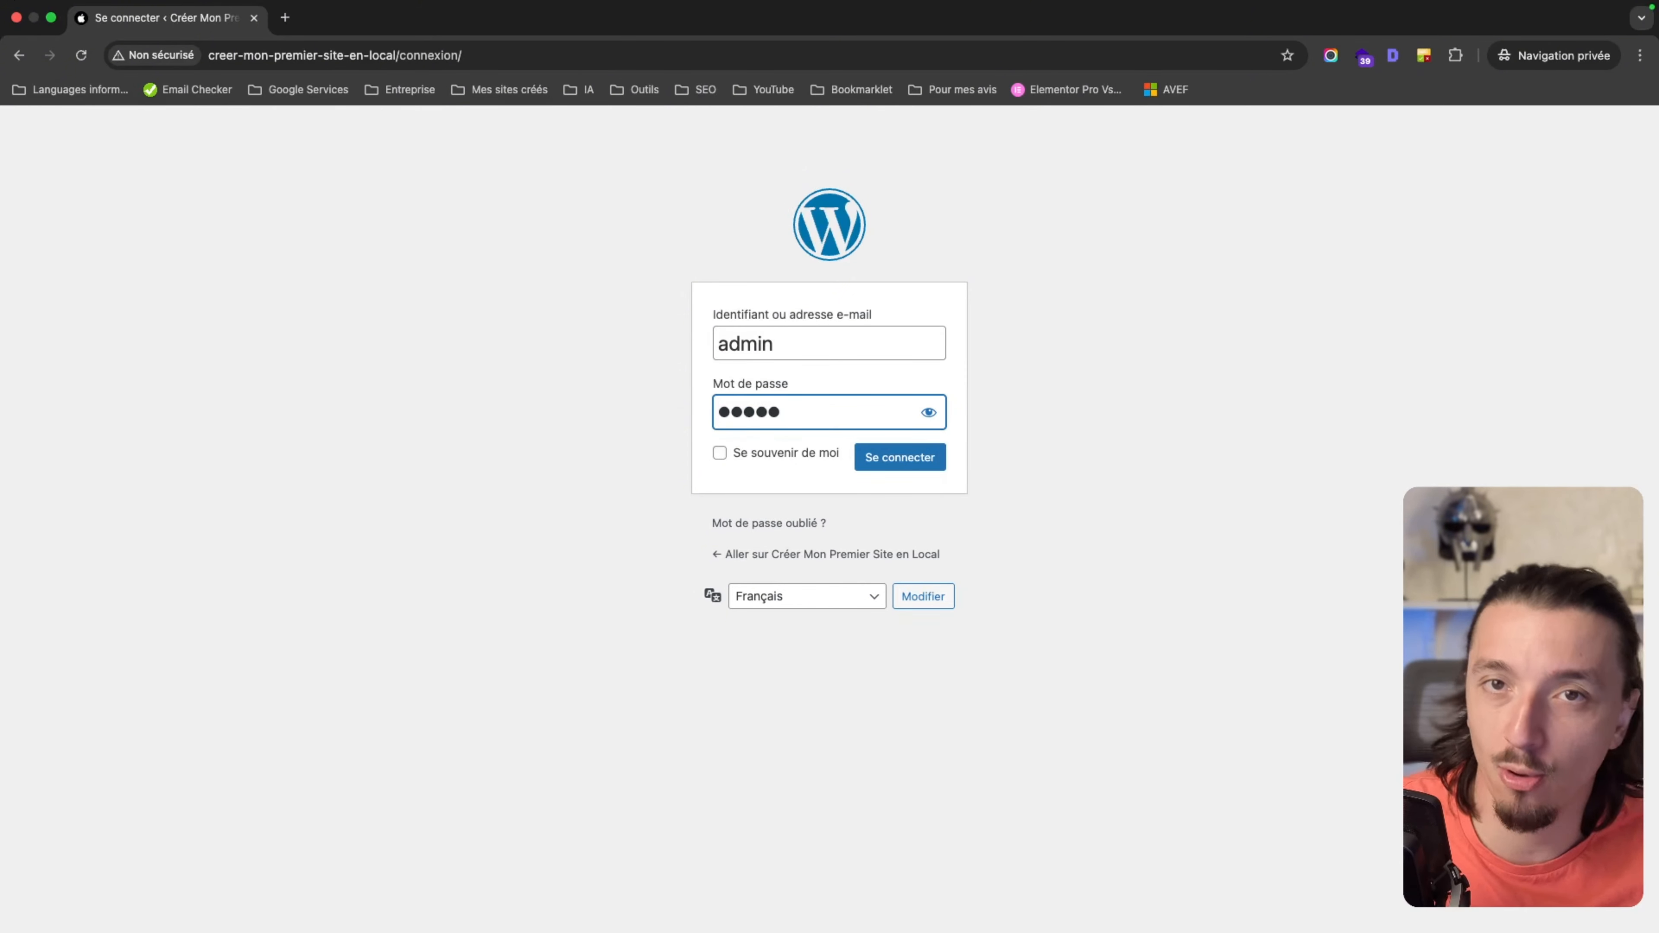
{"action": "left_click", "coordinate": [896, 461]}
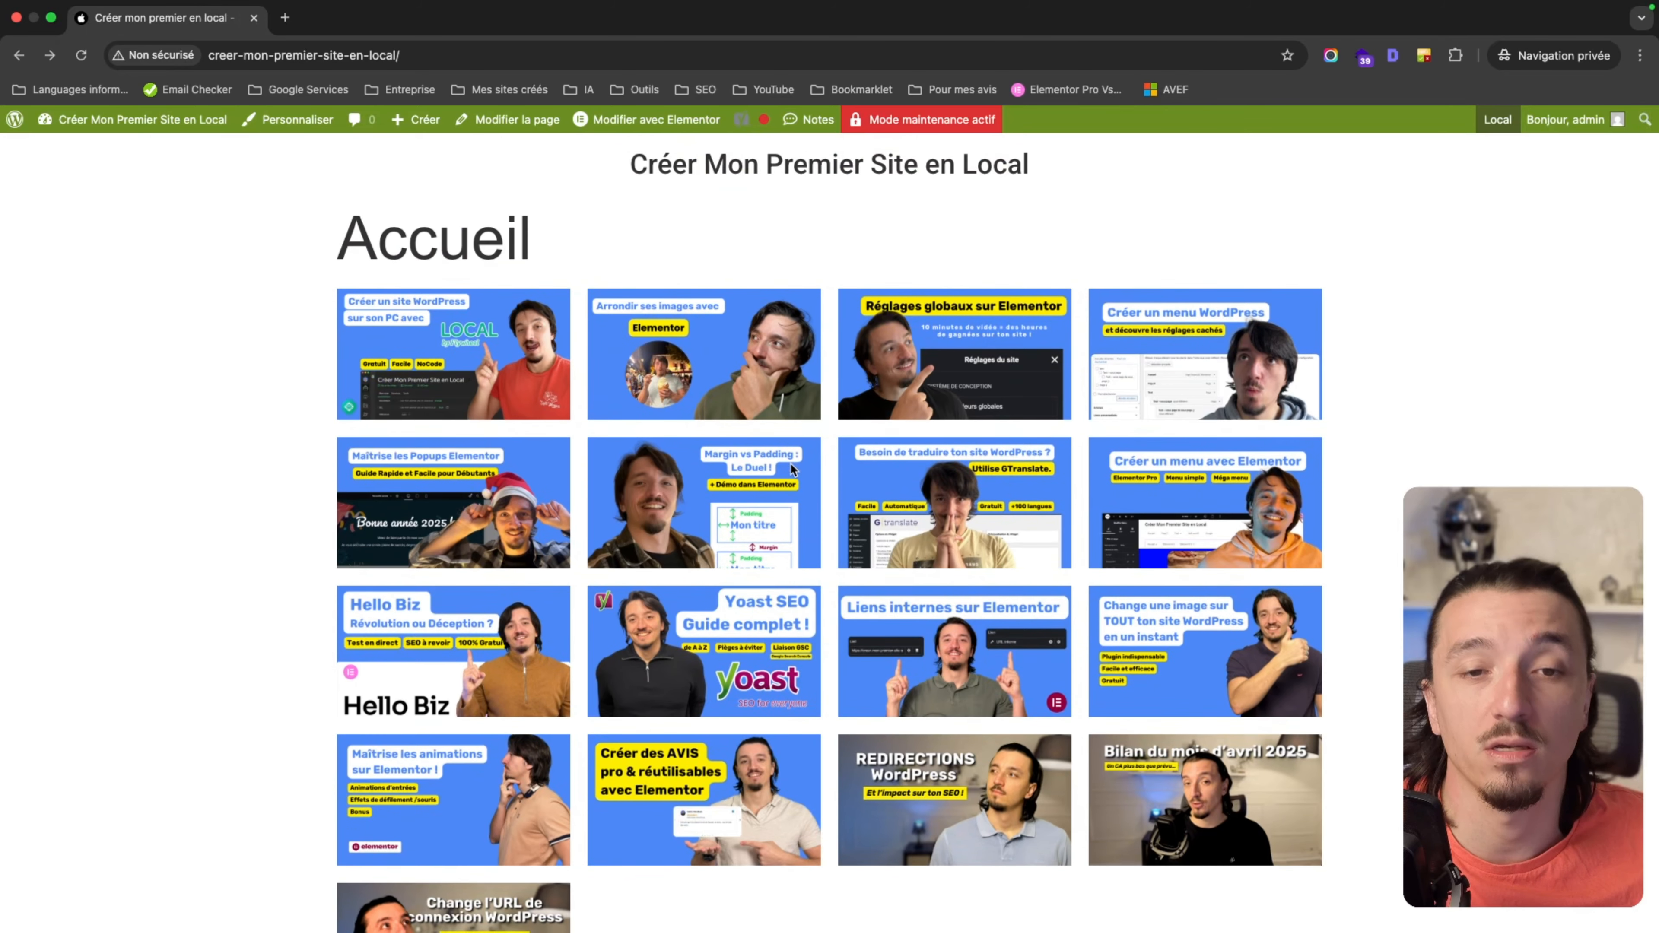
Load the 'animations/' page as the logged-in admin, then return to the Elementor editor.
{"action": "scroll", "coordinate": [787, 420], "scroll_direction": "down", "scroll_amount": 2}
{"action": "scroll", "coordinate": [733, 477], "scroll_direction": "down", "scroll_amount": 3}
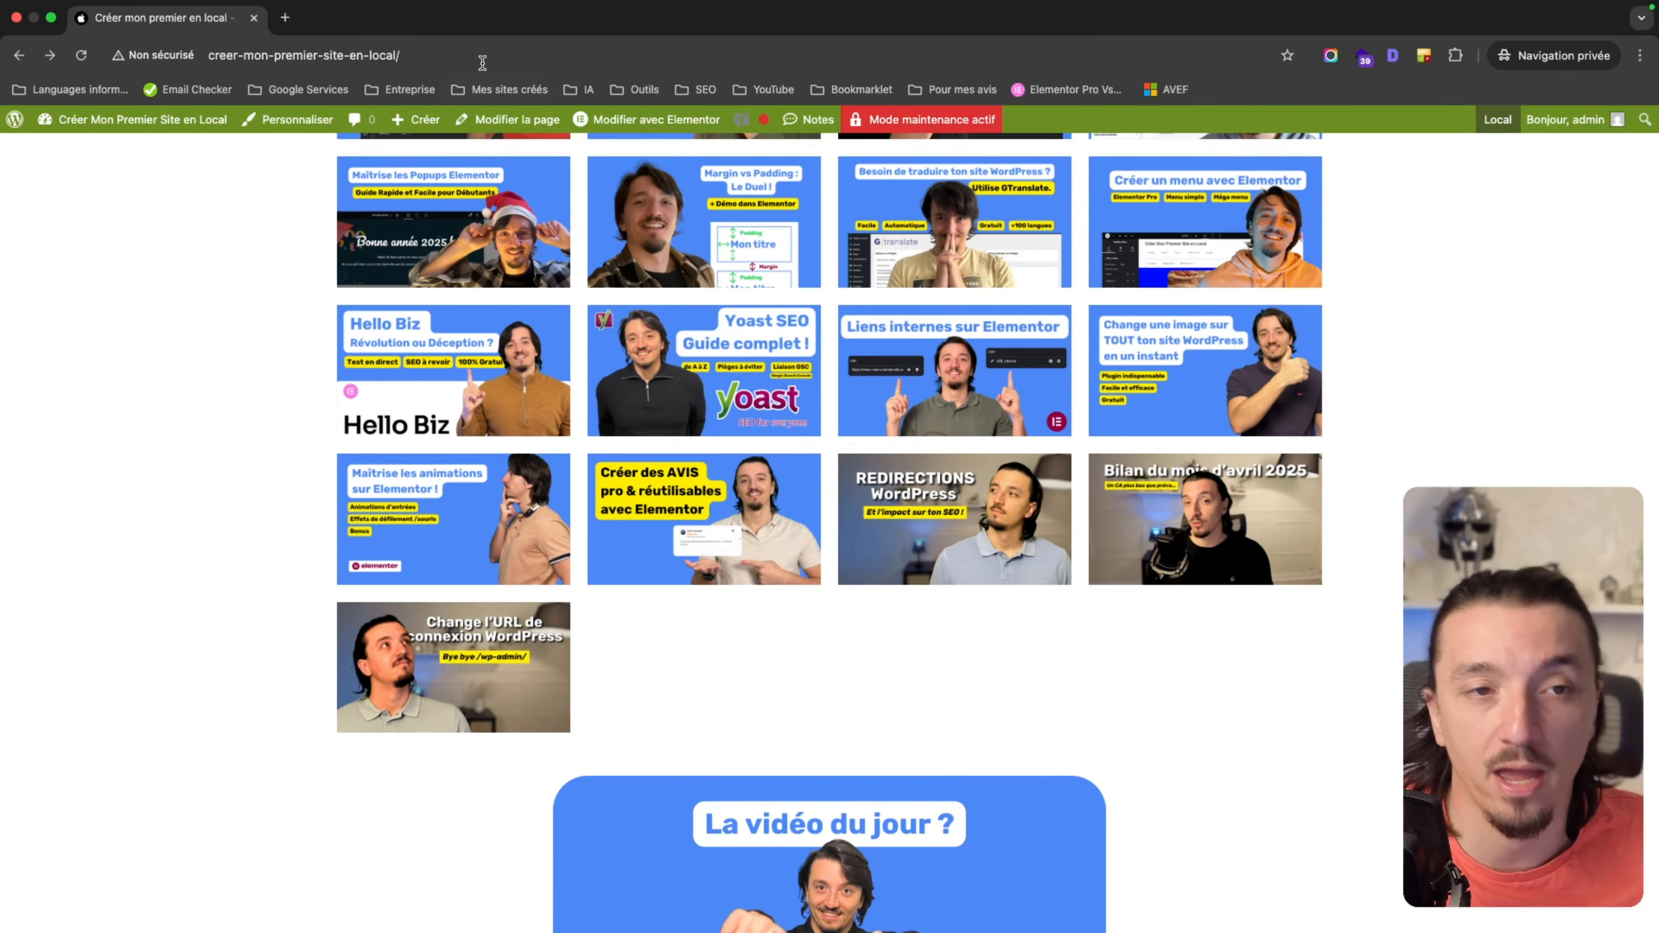
{"action": "left_click", "coordinate": [482, 59]}
{"action": "key", "text": "Right"}
{"action": "type", "text": "animations/"}
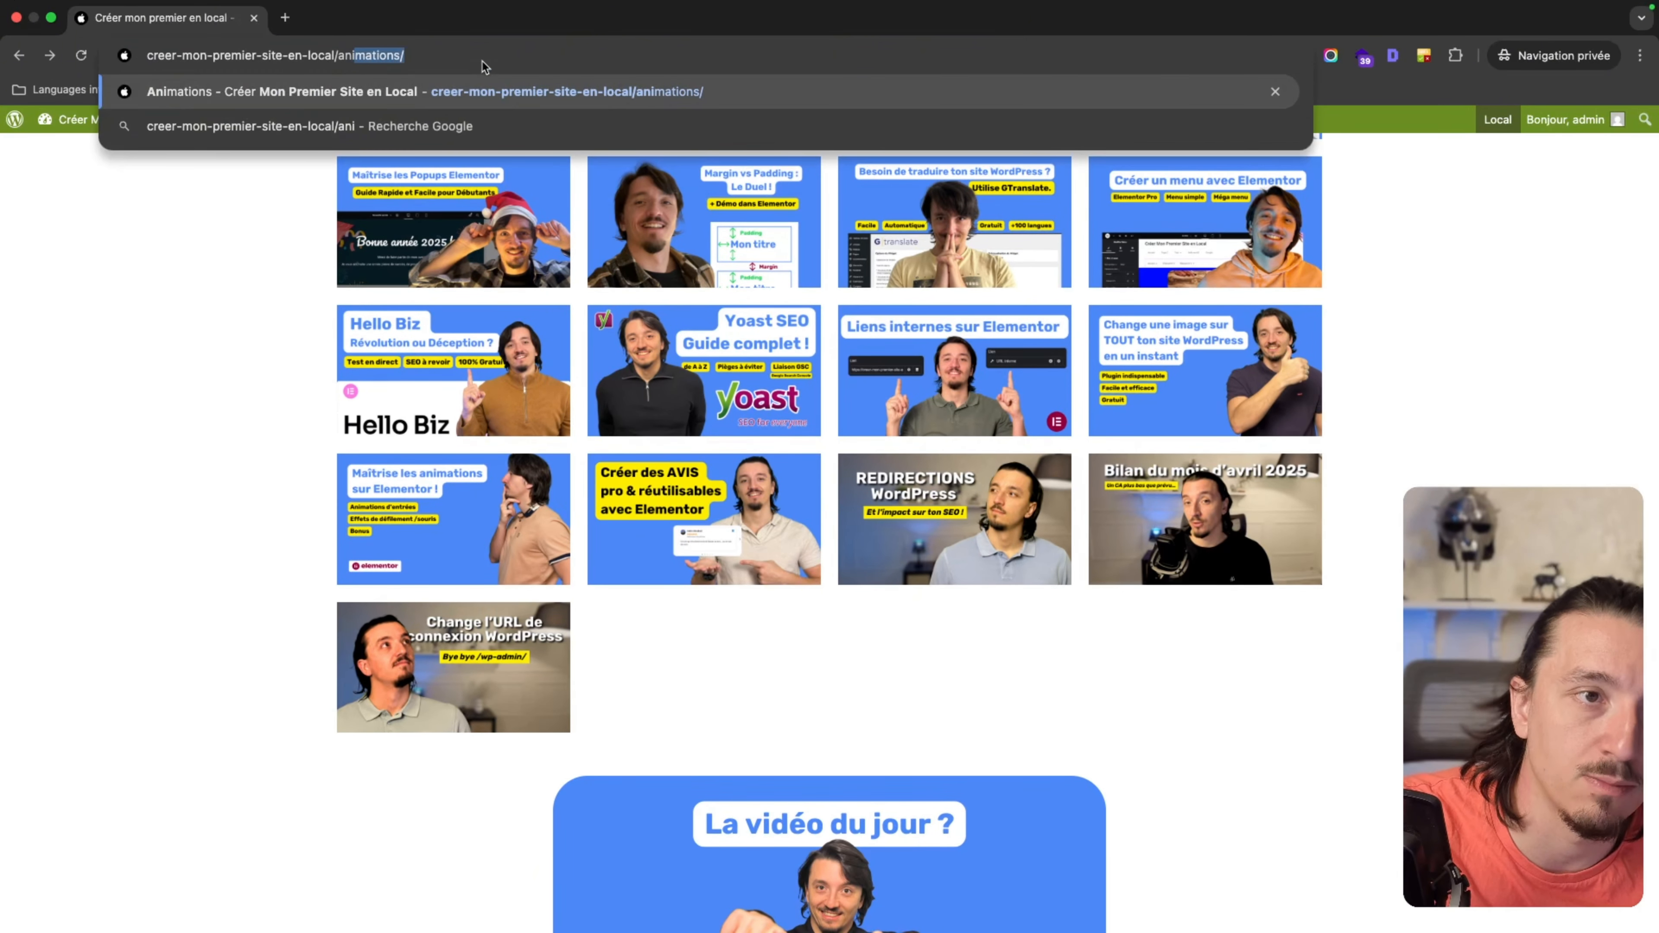
{"action": "key", "text": "Return"}
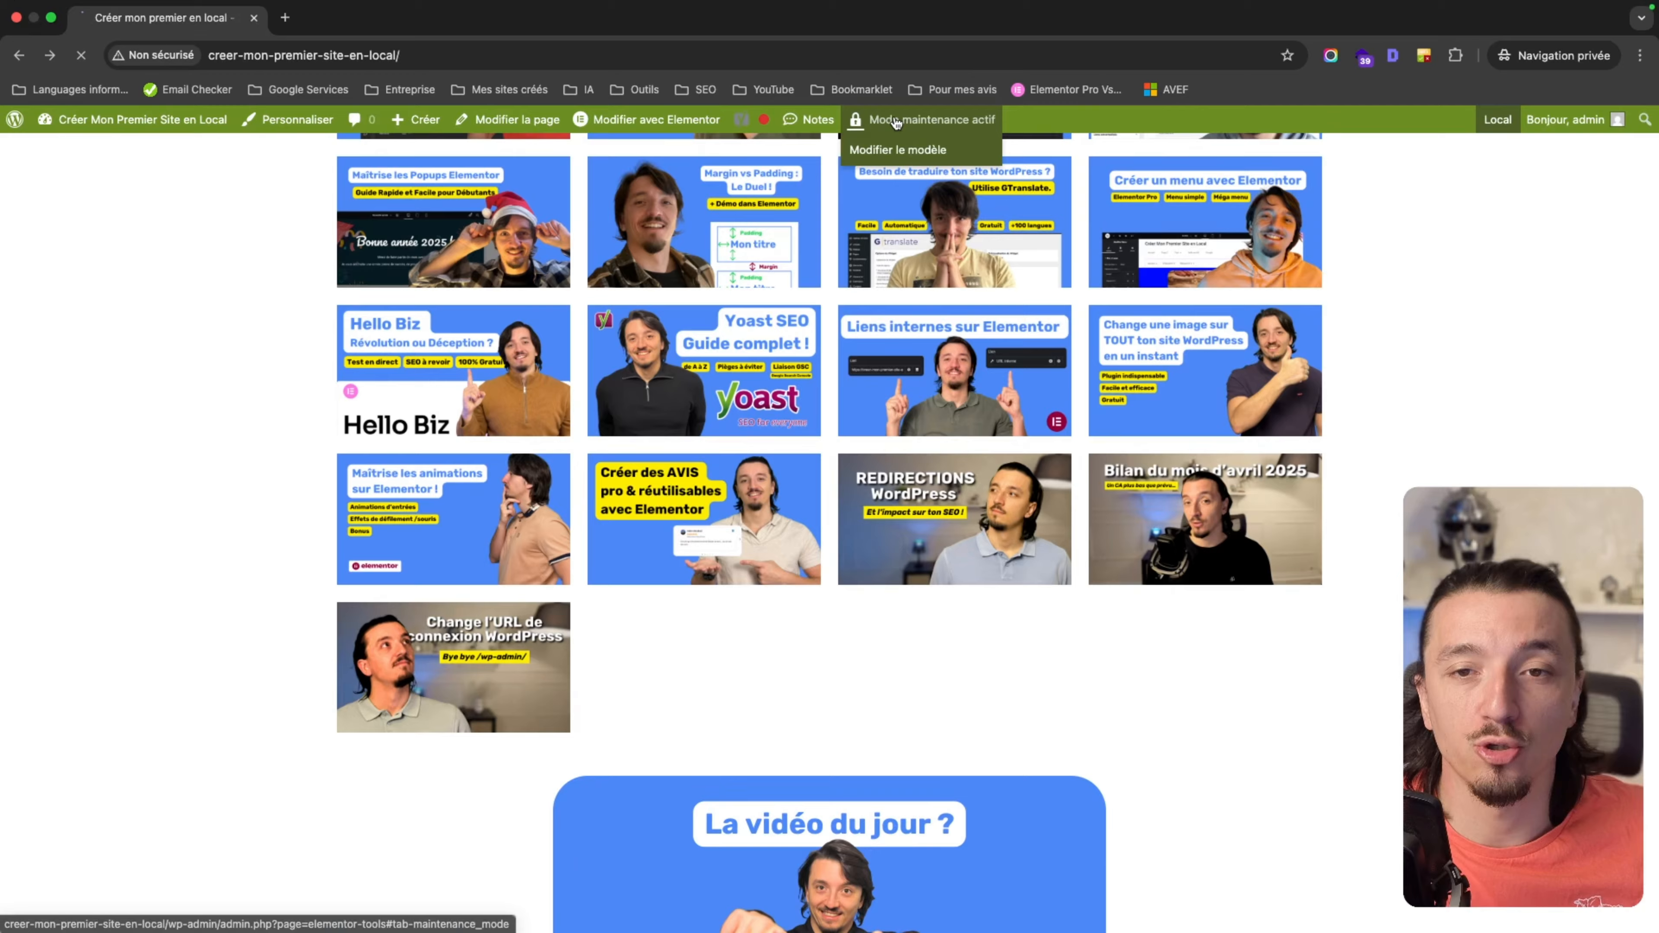
{"action": "left_click", "coordinate": [893, 117]}
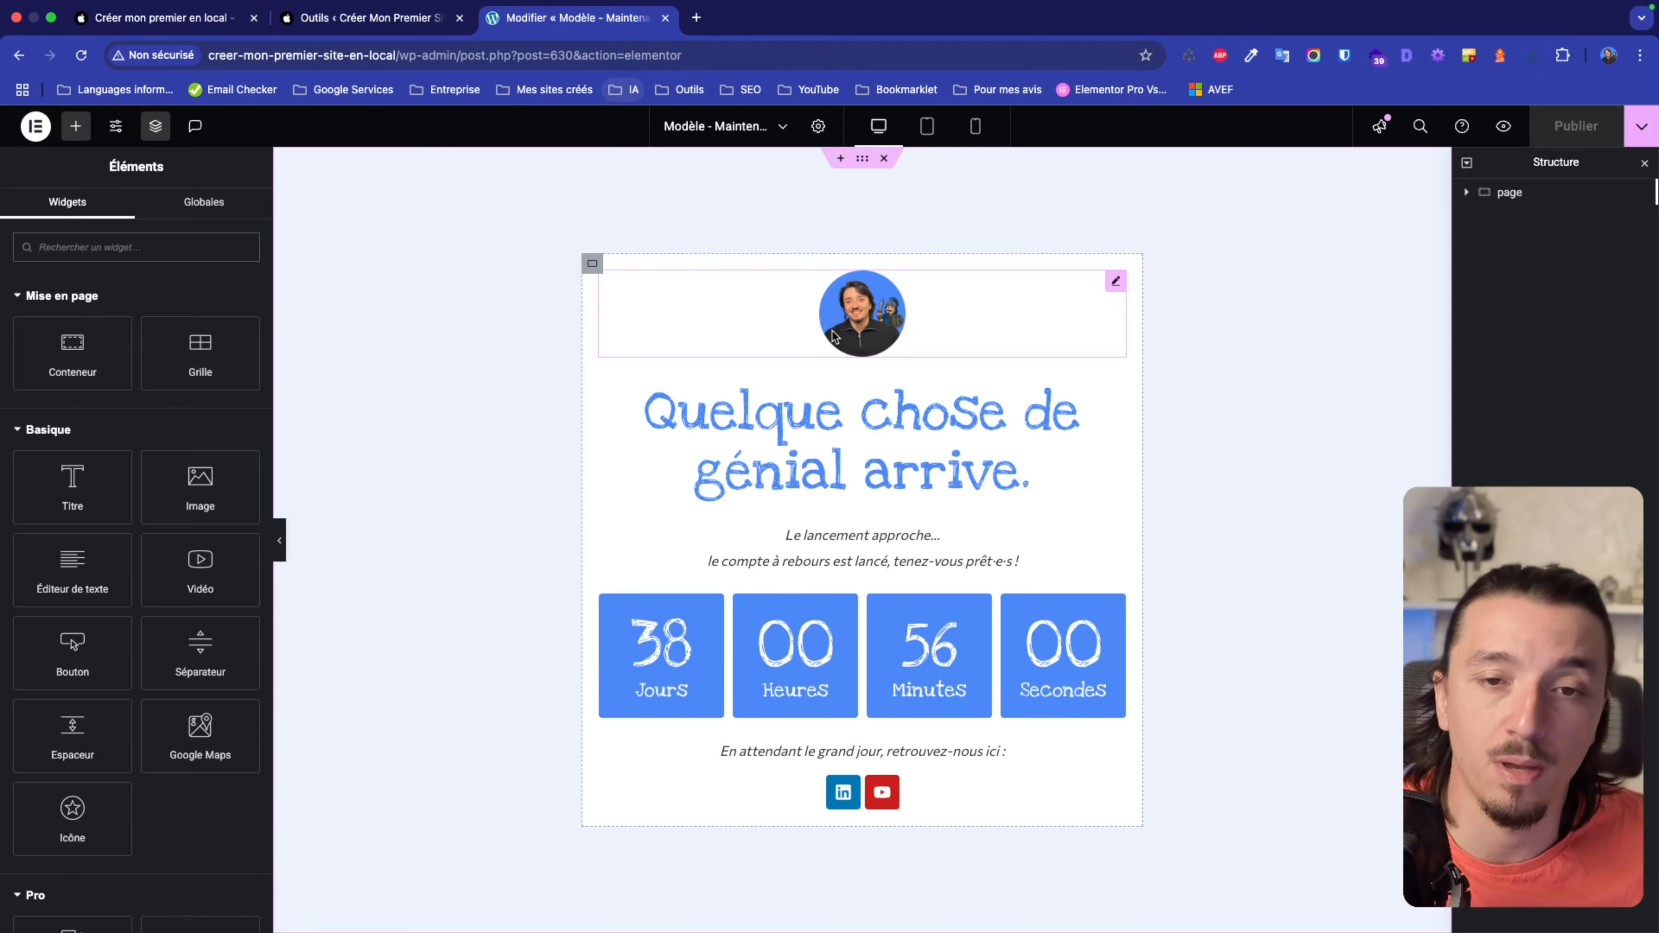
Open a new private window and load the site home page as a visitor.
{"action": "left_click", "coordinate": [1640, 55]}
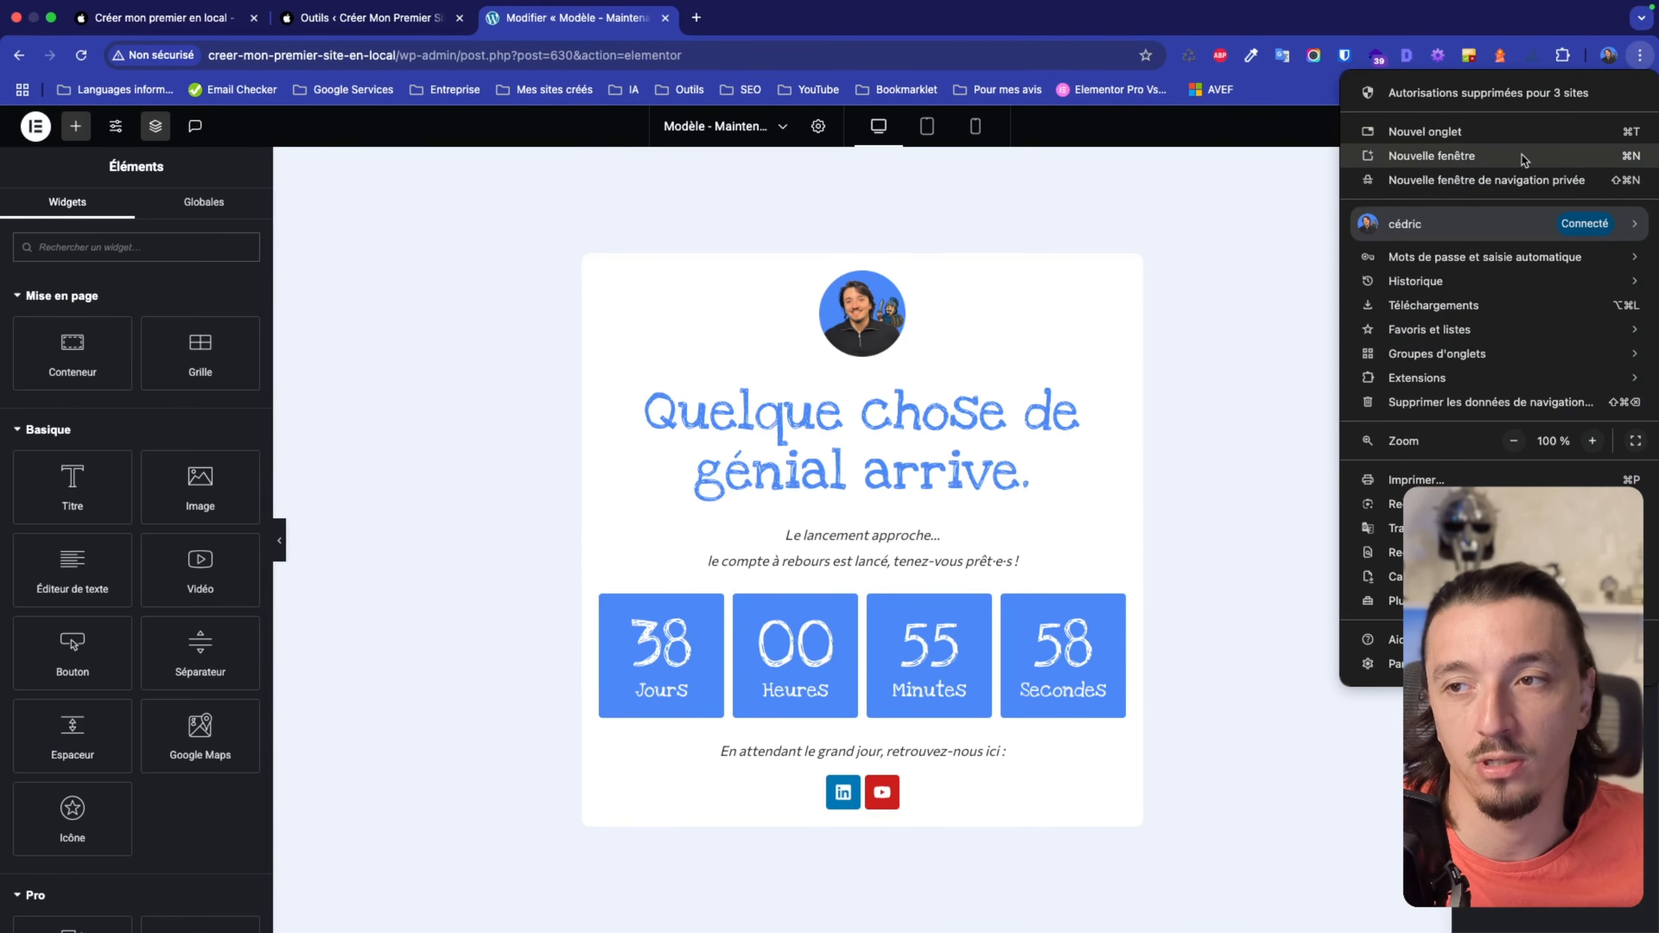
{"action": "left_click", "coordinate": [1502, 179]}
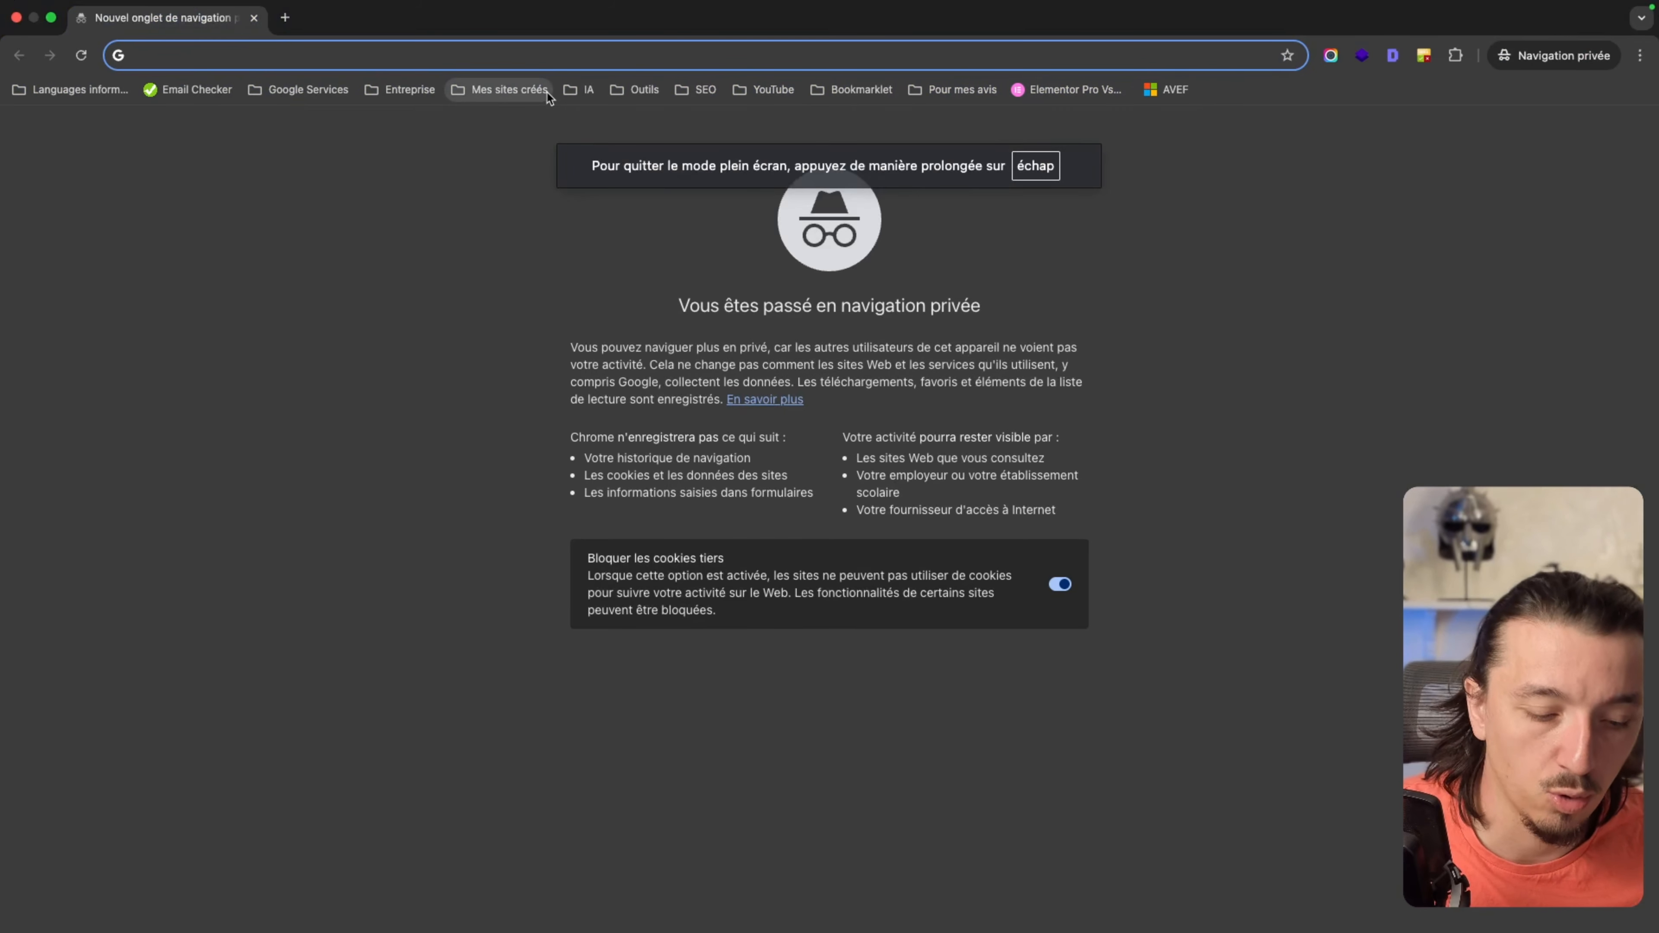
{"action": "type", "text": "cre"}
{"action": "key", "text": "Right"}
{"action": "key", "text": "BackSpace"}
{"action": "key", "text": "BackSpace"}
{"action": "key", "text": "BackSpace"}
{"action": "key", "text": "BackSpace"}
{"action": "key", "text": "BackSpace"}
{"action": "key", "text": "BackSpace"}
{"action": "key", "text": "BackSpace"}
{"action": "key", "text": "BackSpace"}
{"action": "key", "text": "BackSpace"}
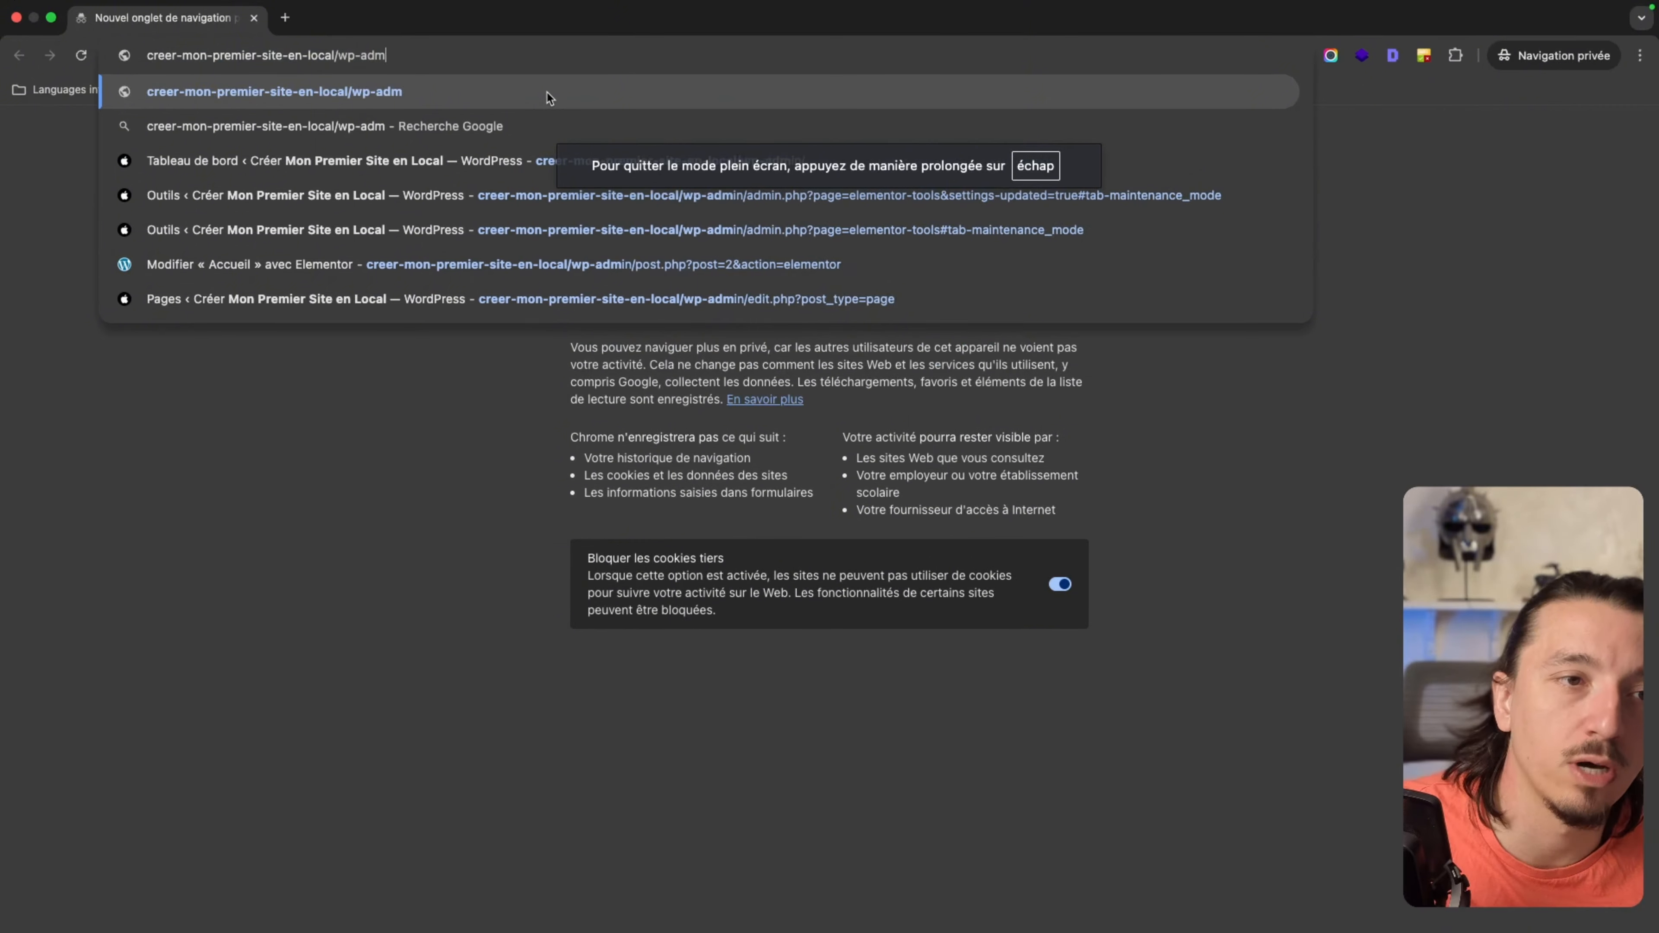
{"action": "key", "text": "Return"}
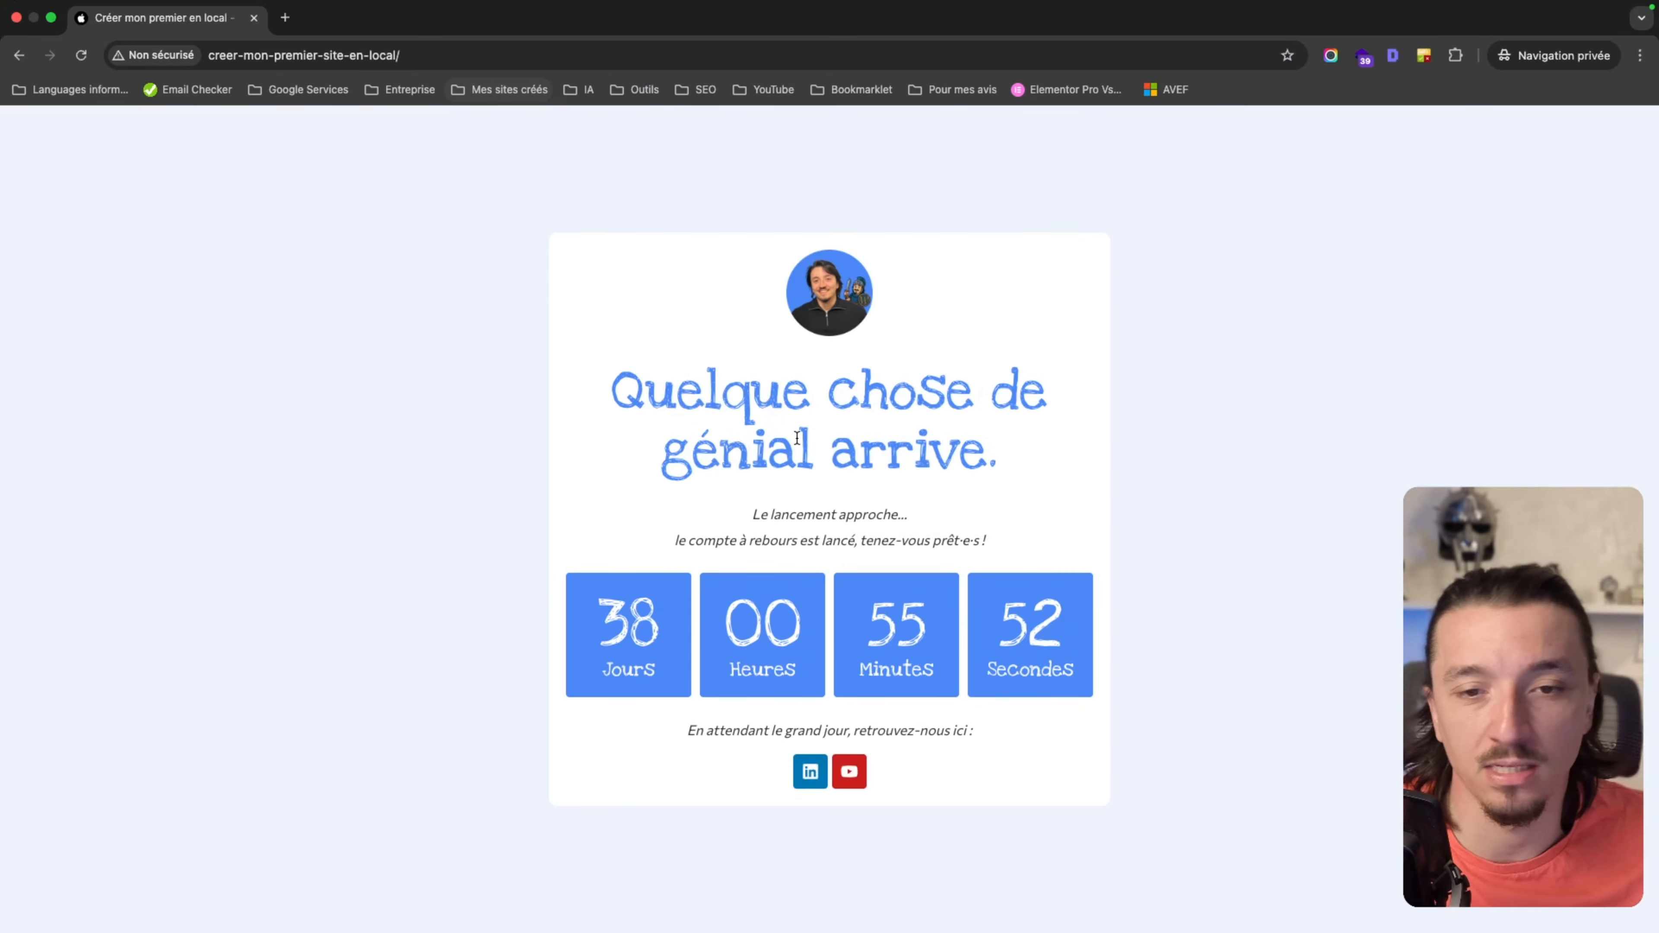
Set Mode maintenance to Désactivé, save, and reload the visitor page to check.
{"action": "key", "text": "super+grave"}
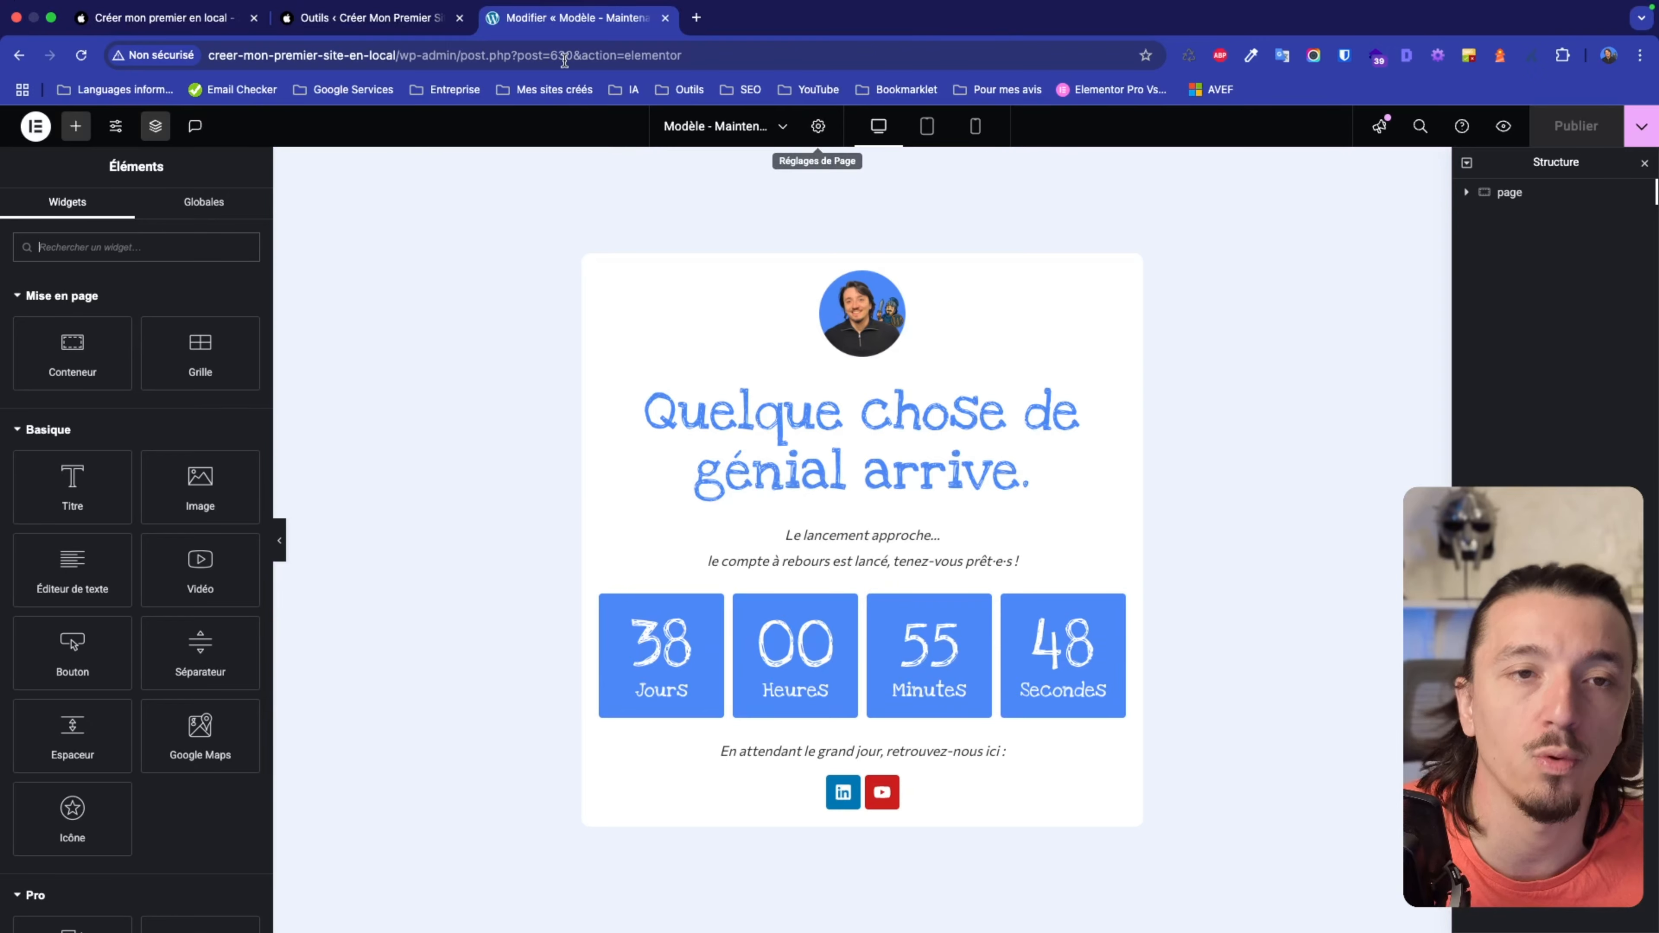
{"action": "left_click", "coordinate": [395, 20]}
{"action": "left_click", "coordinate": [418, 430]}
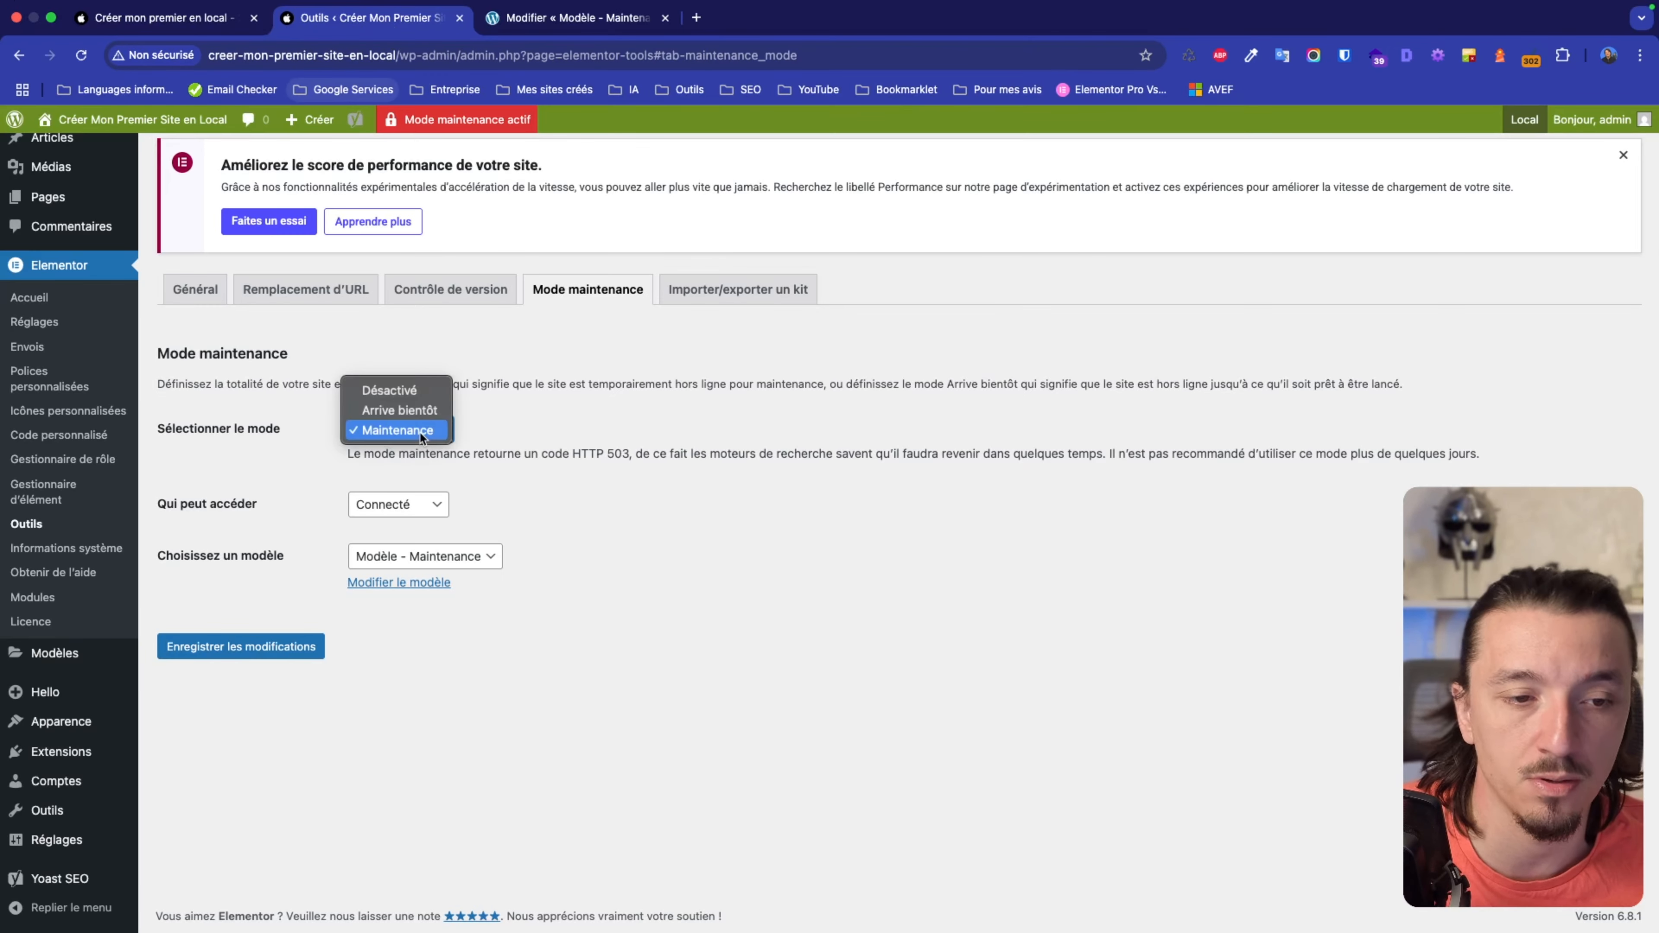
{"action": "left_click", "coordinate": [410, 395]}
{"action": "left_click", "coordinate": [283, 645]}
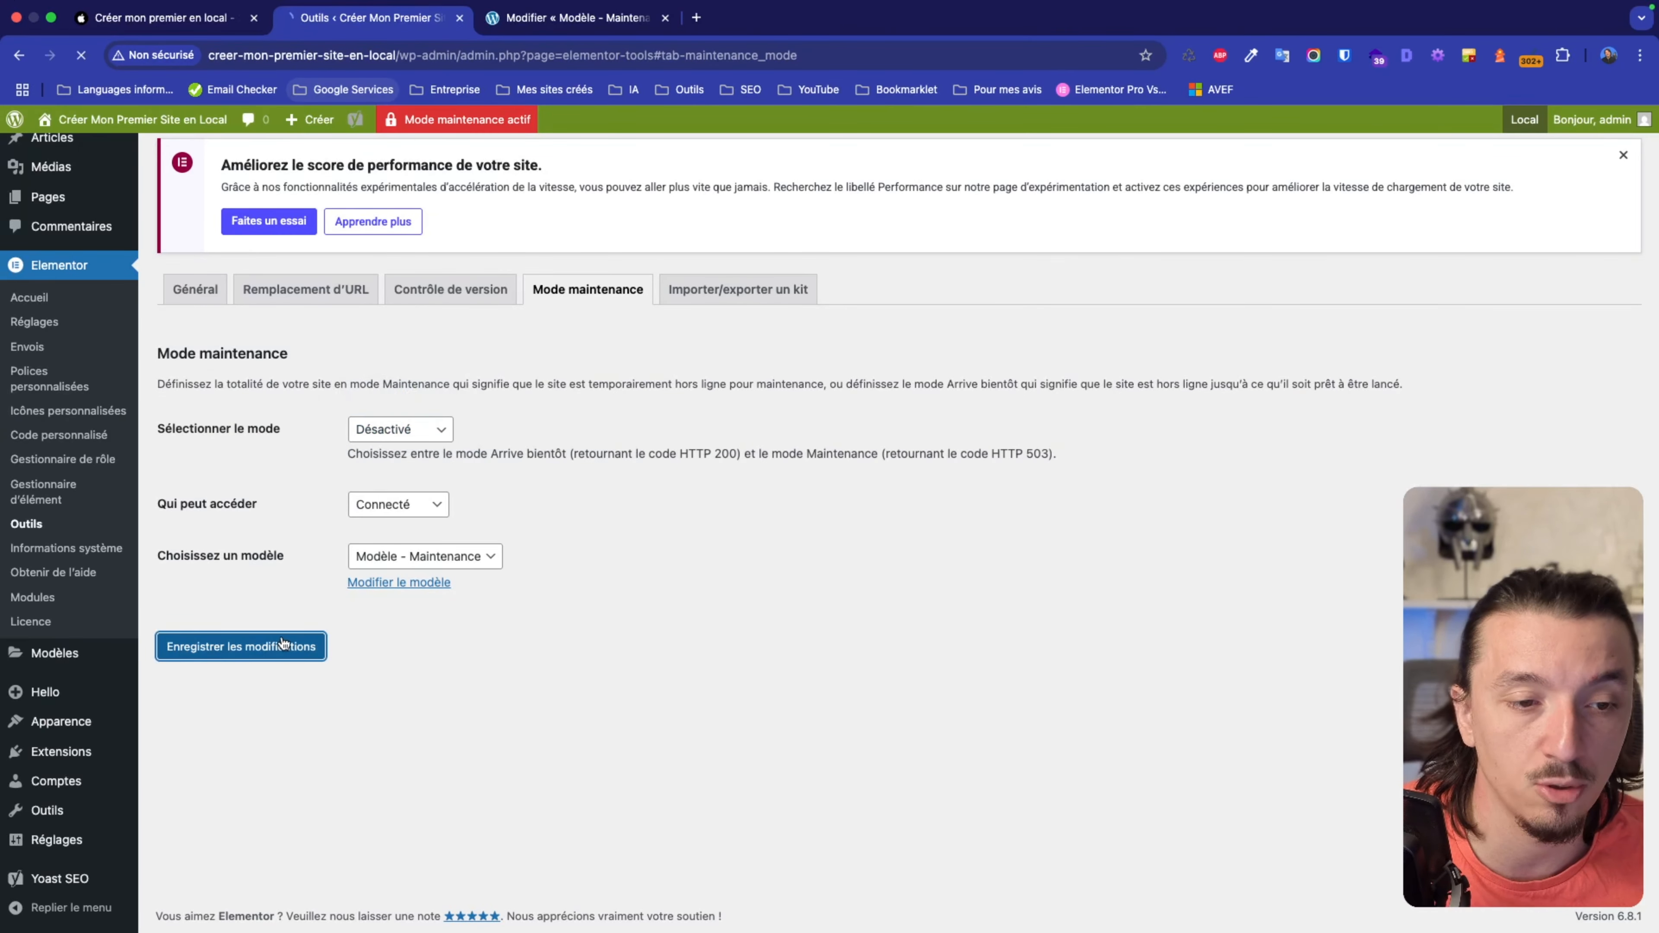
{"action": "key", "text": "ctrl+Right"}
{"action": "key", "text": "super+r"}
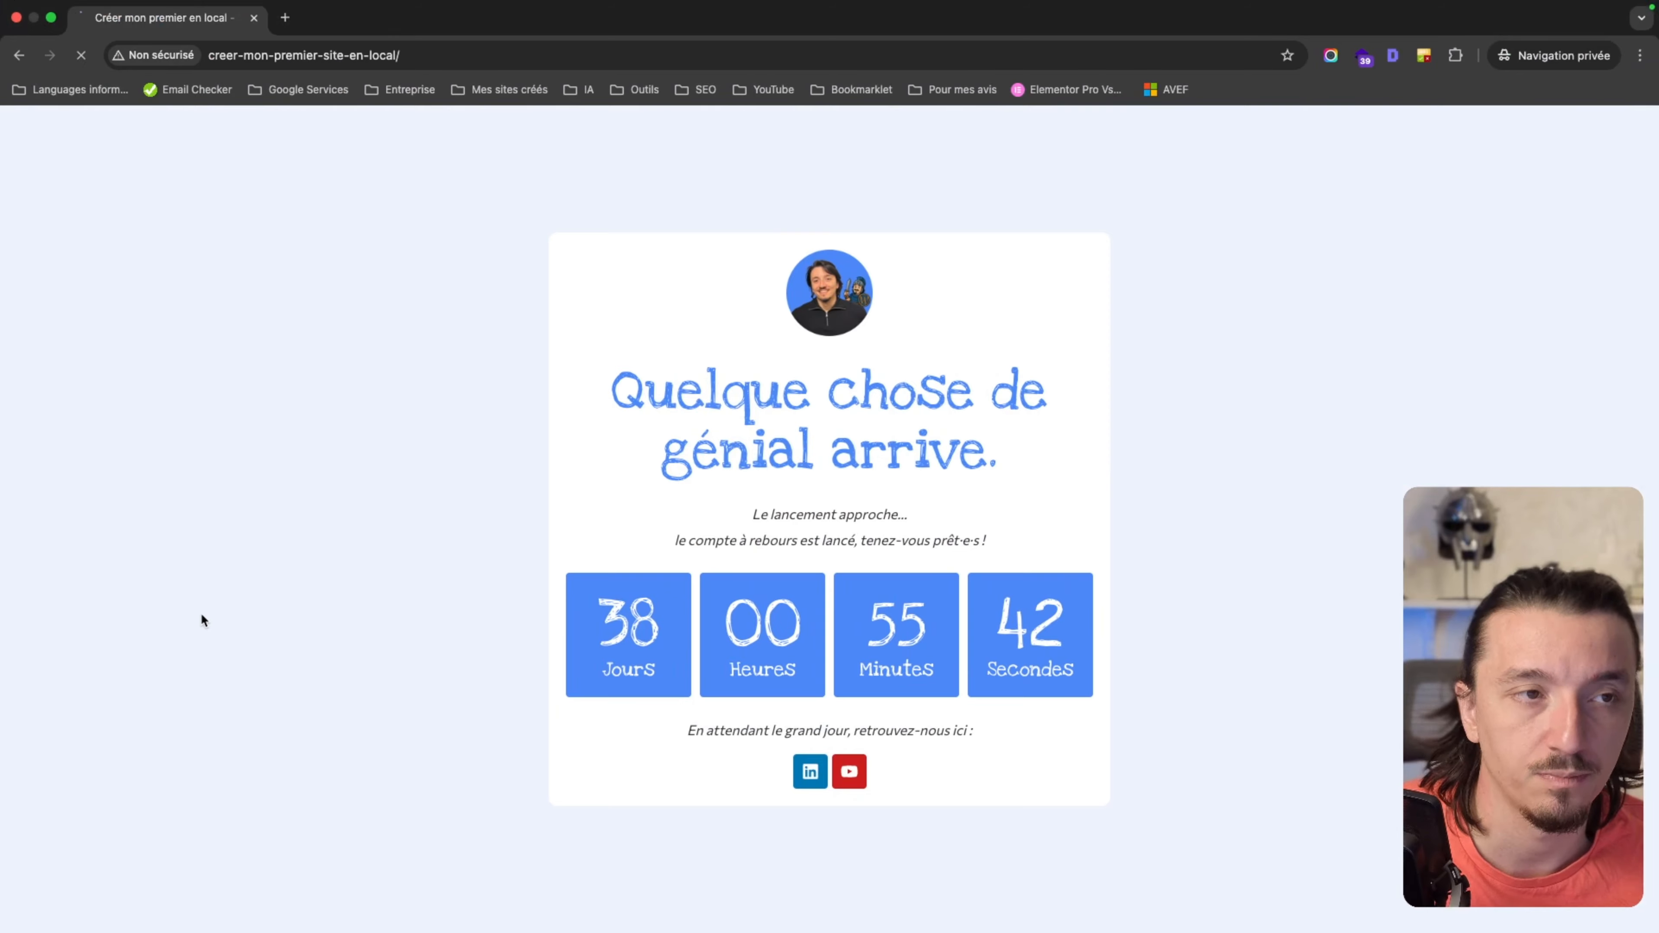